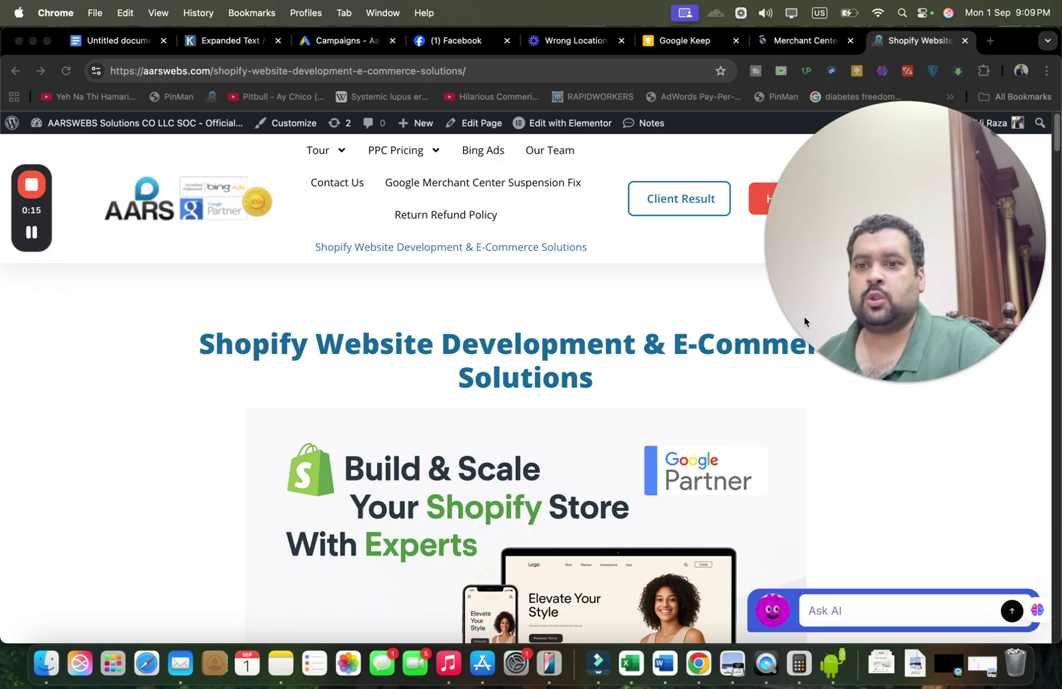
pyautogui.moveTo(874, 241); pyautogui.dragTo(829, 235)
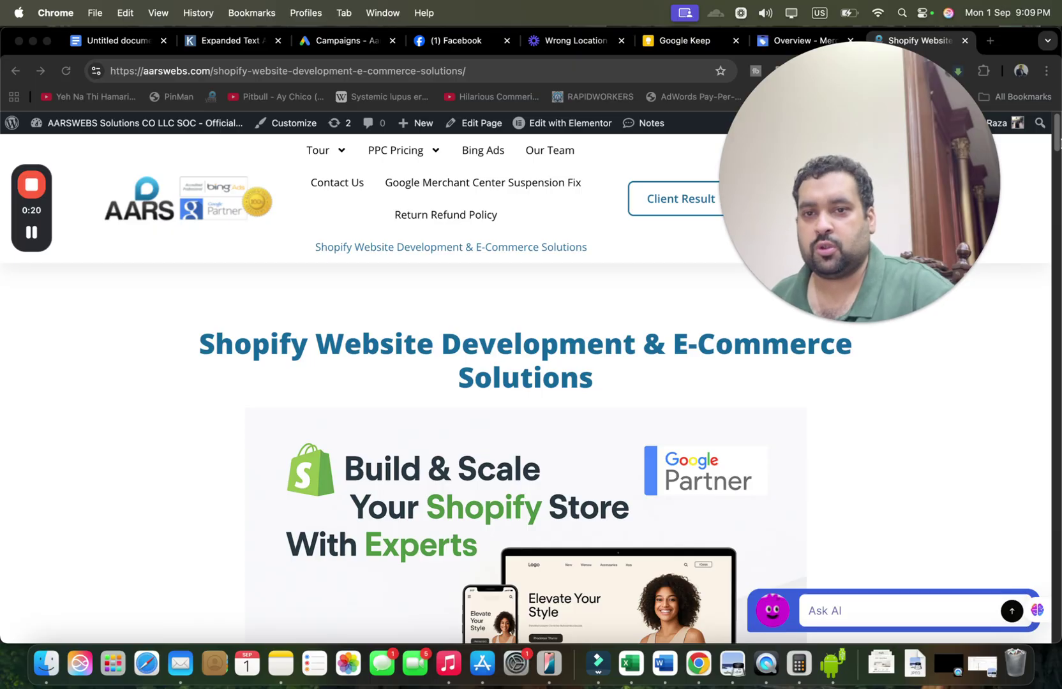
pyautogui.click(1055, 138)
pyautogui.moveTo(1054, 138); pyautogui.dragTo(1049, 492)
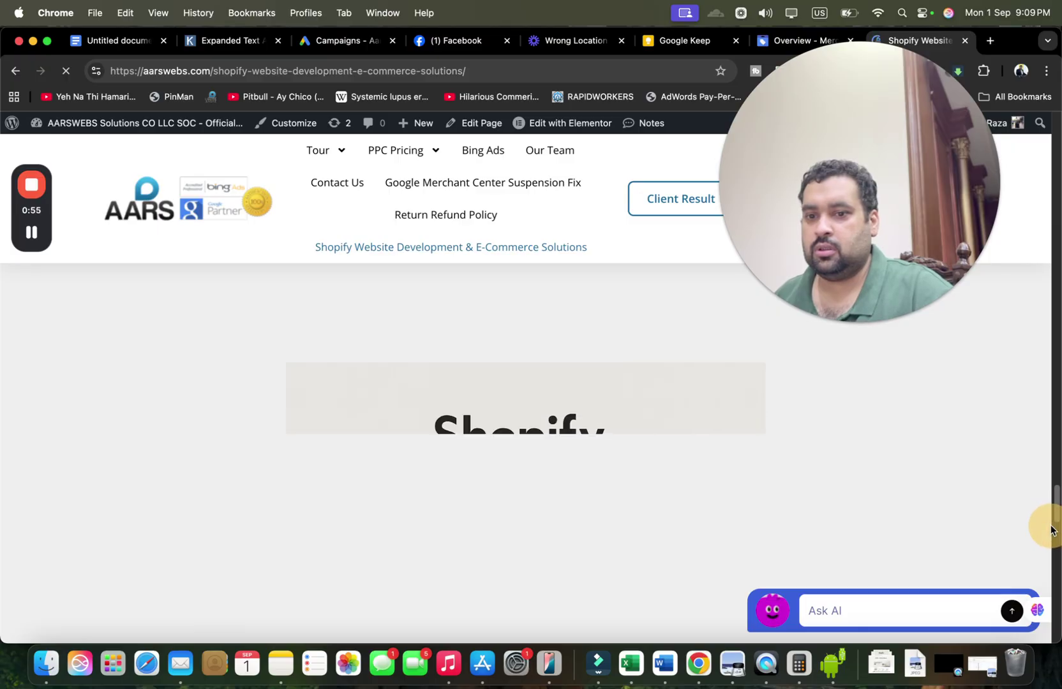
pyautogui.moveTo(1054, 507); pyautogui.dragTo(1052, 165)
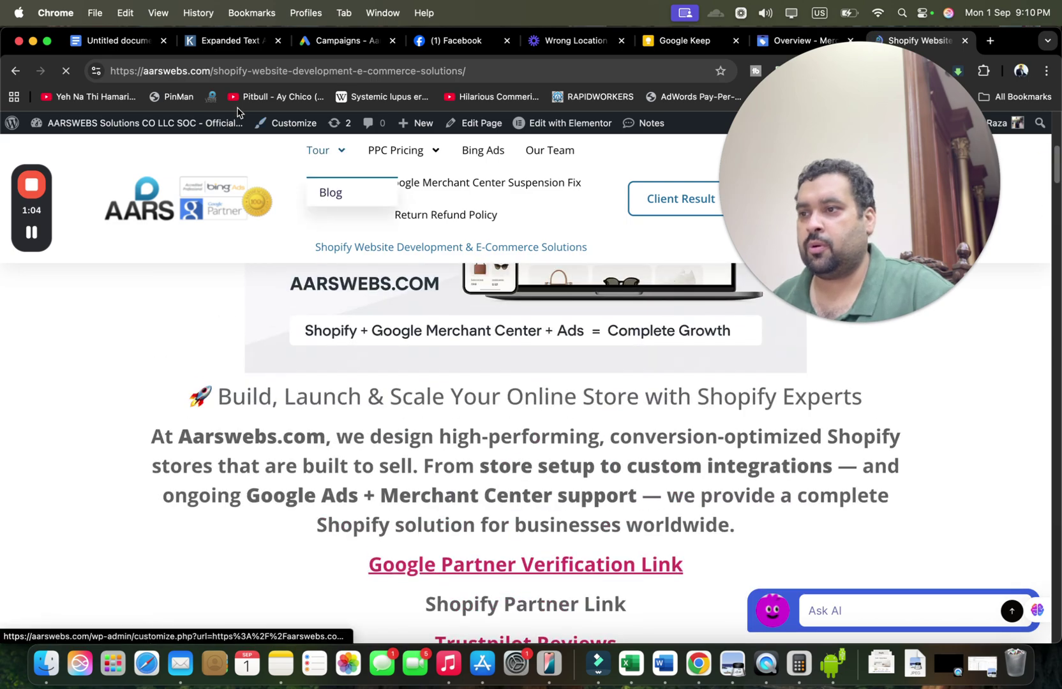
# Switch to Google Ads and start a new campaign with the Sales objective.
pyautogui.click(350, 42)
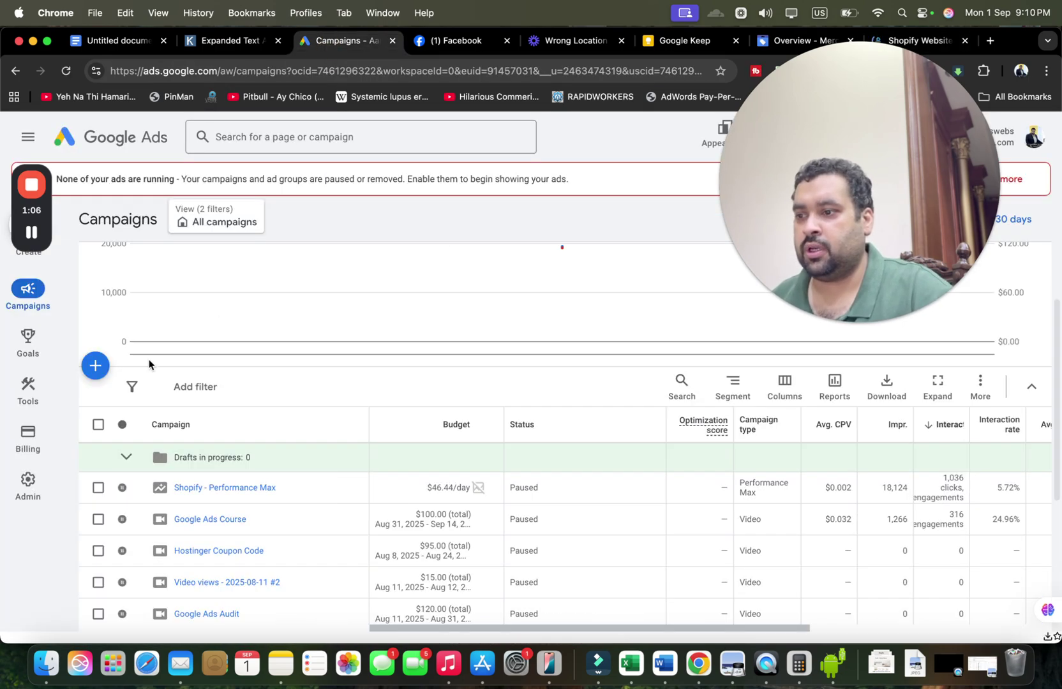
pyautogui.click(97, 366)
pyautogui.click(142, 390)
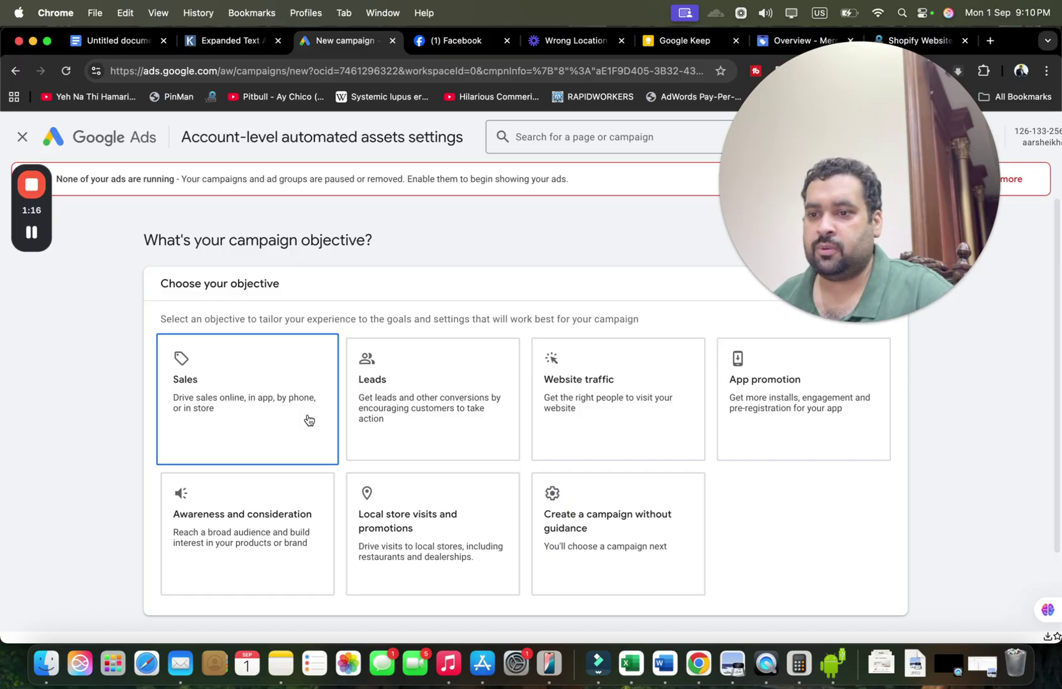
pyautogui.click(308, 419)
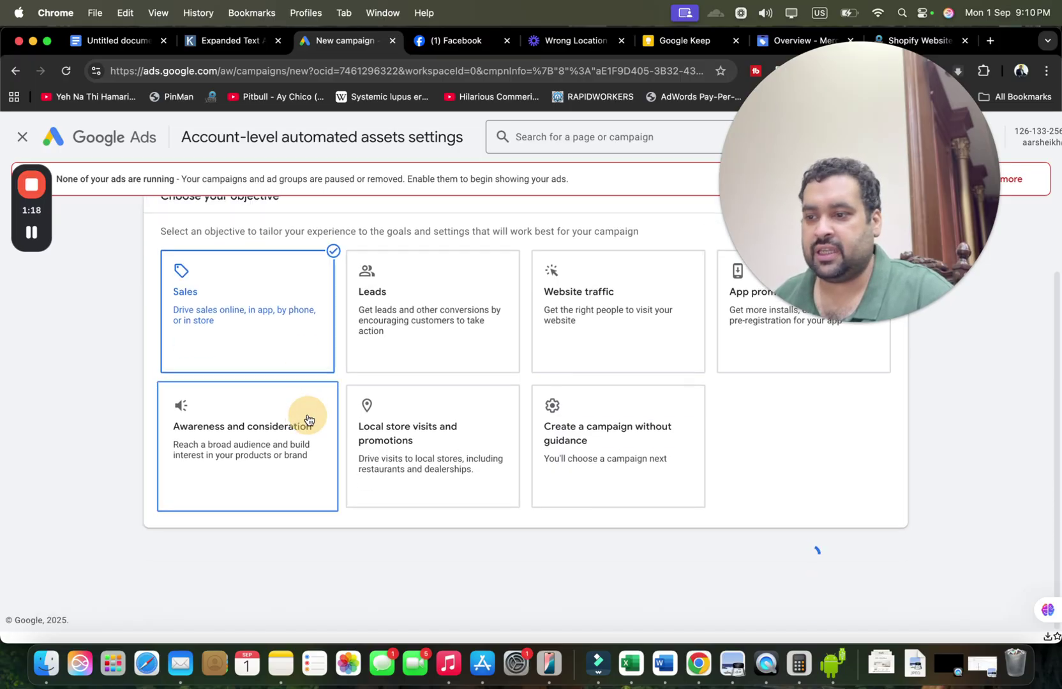
# Continue with the Add to cart conversion goal and choose Performance Max as the campaign type.
pyautogui.moveTo(1057, 341); pyautogui.dragTo(1042, 492)
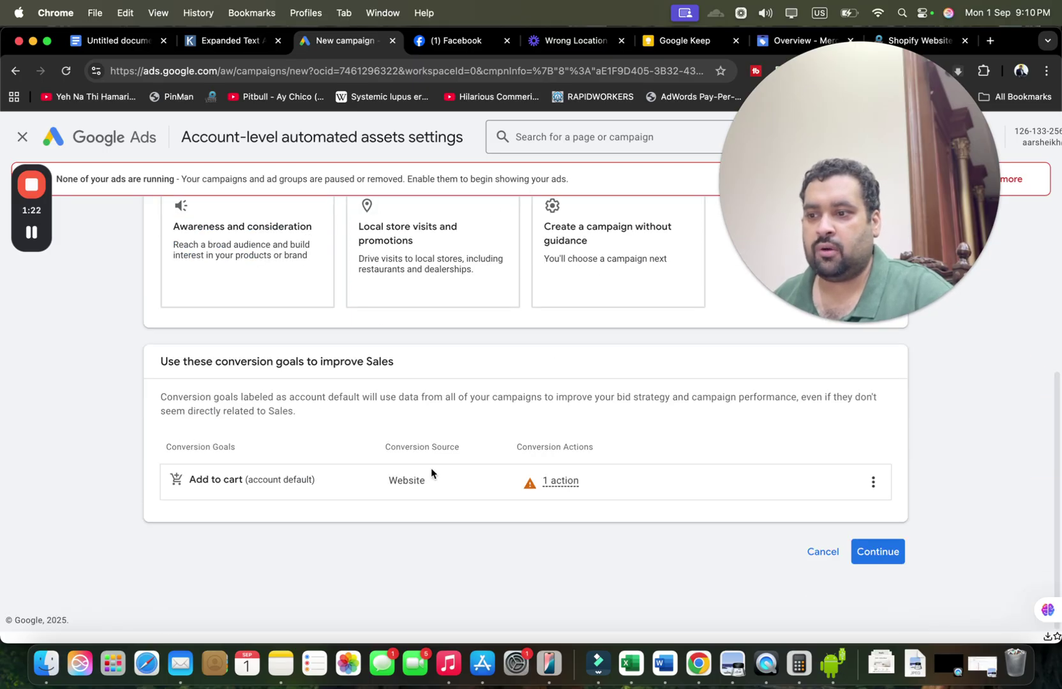
pyautogui.click(885, 552)
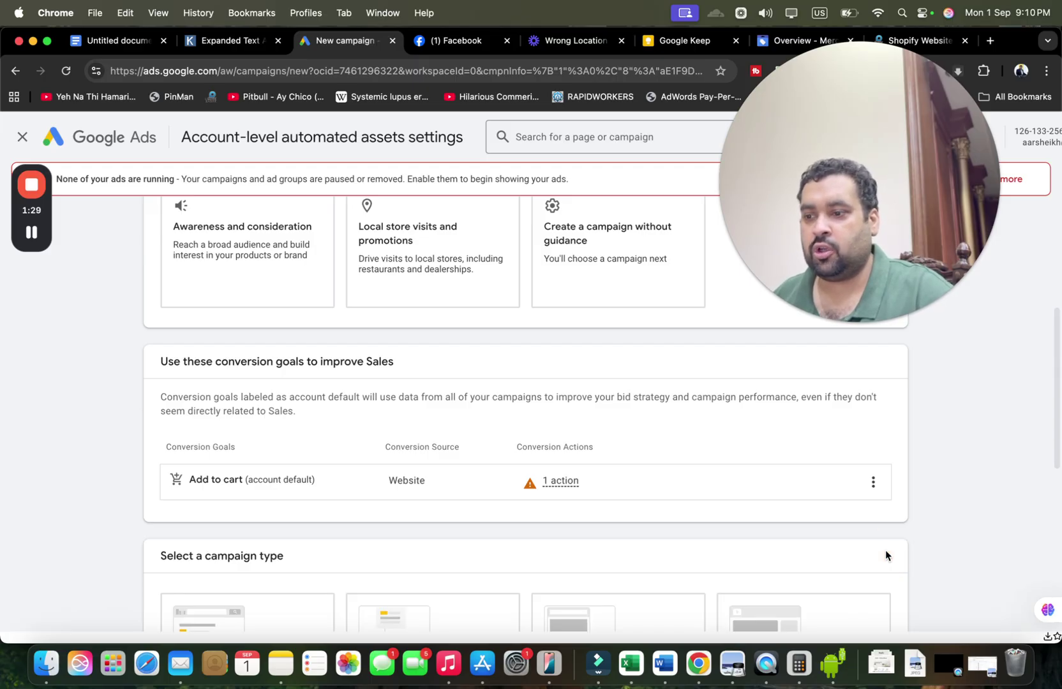
pyautogui.scroll(-5, 1051, 387)
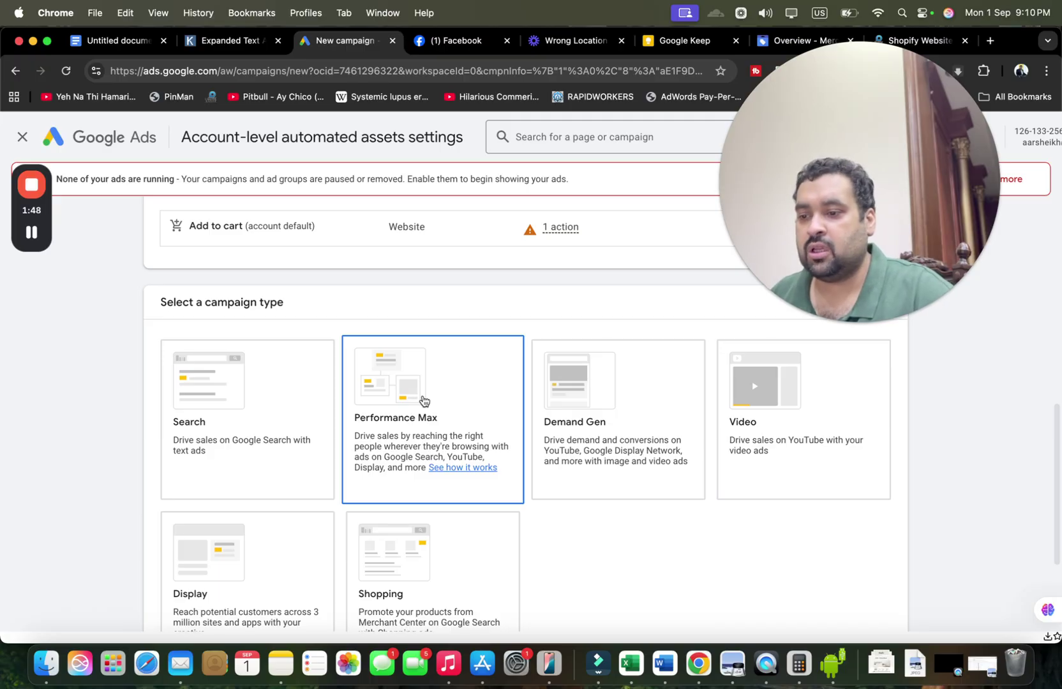
pyautogui.click(421, 400)
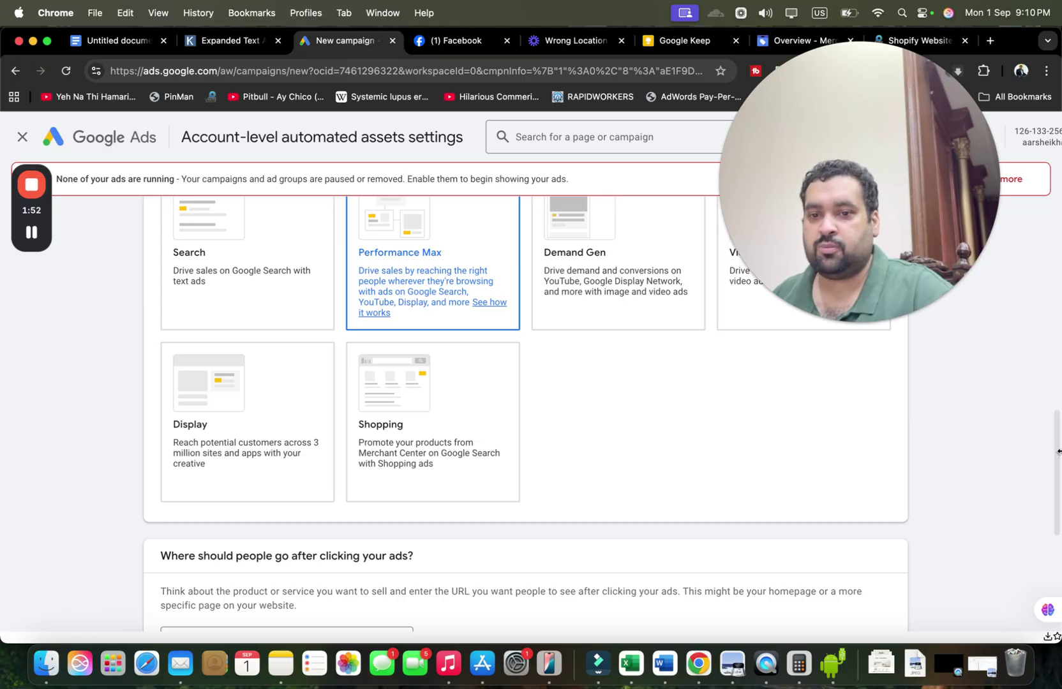
# Copy the address of the open aarswebs.com Shopify Website Development page and enter it as the campaign's final URL.
pyautogui.moveTo(1057, 459); pyautogui.dragTo(1054, 534)
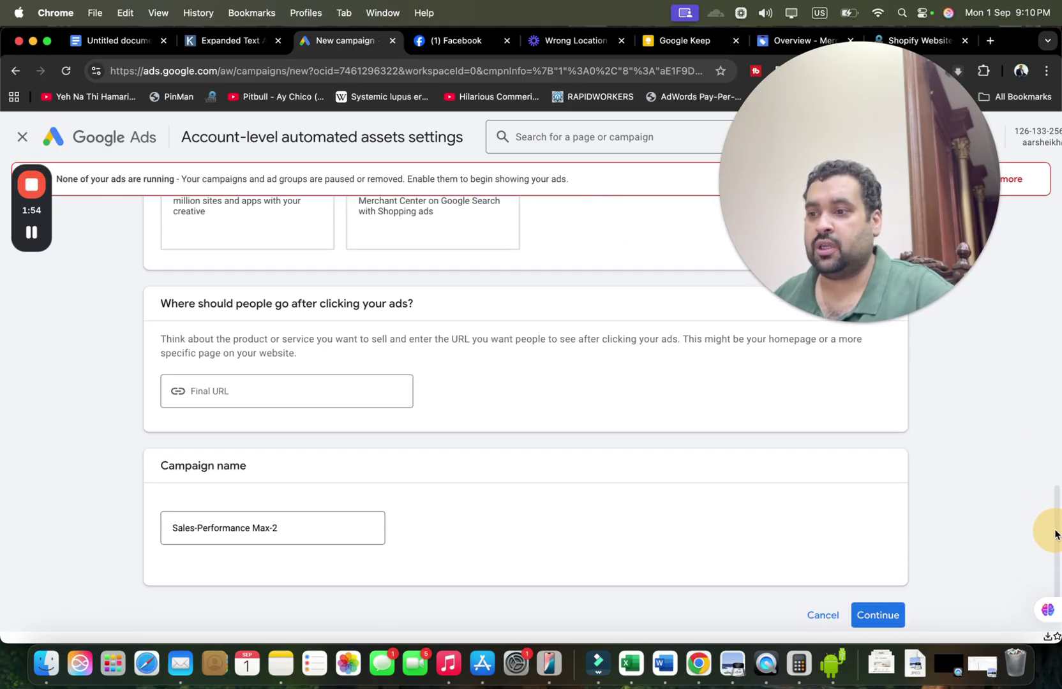
pyautogui.moveTo(893, 191); pyautogui.dragTo(974, 395)
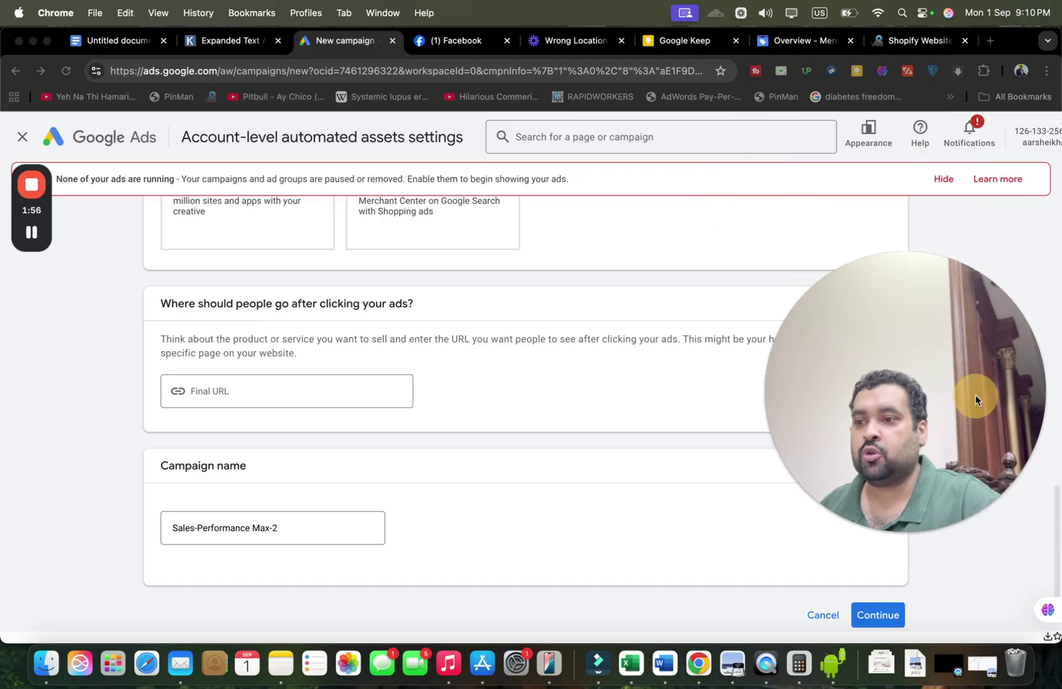
pyautogui.click(918, 41)
pyautogui.click(325, 61)
pyautogui.press('super+c')
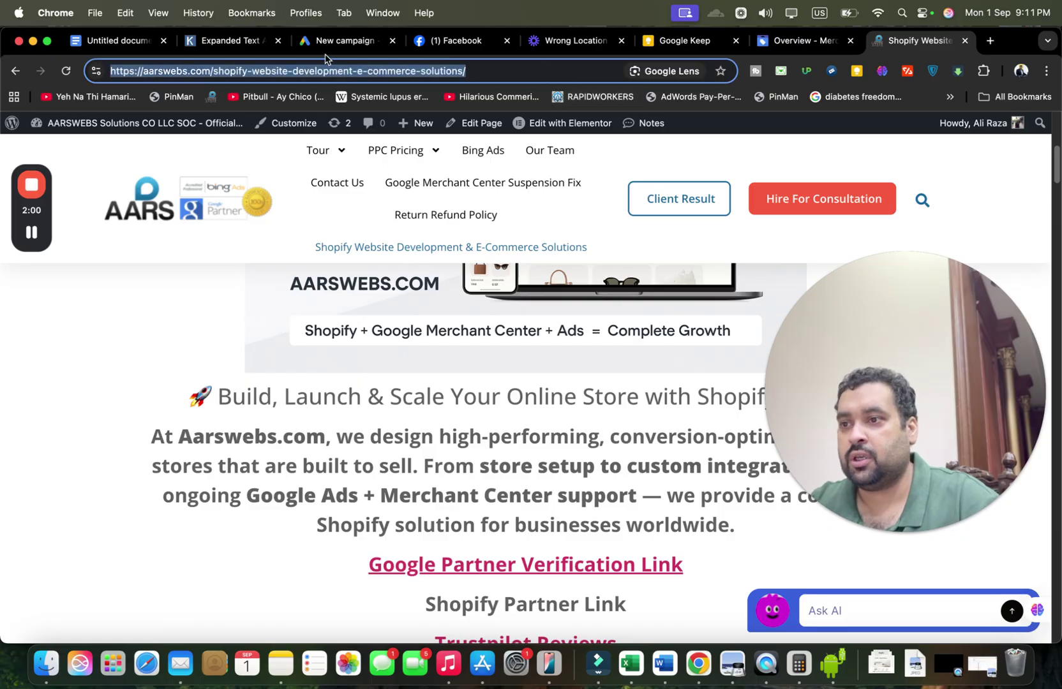
pyautogui.click(344, 40)
pyautogui.scroll(2, 268, 415)
pyautogui.click(243, 494)
pyautogui.press('super+v')
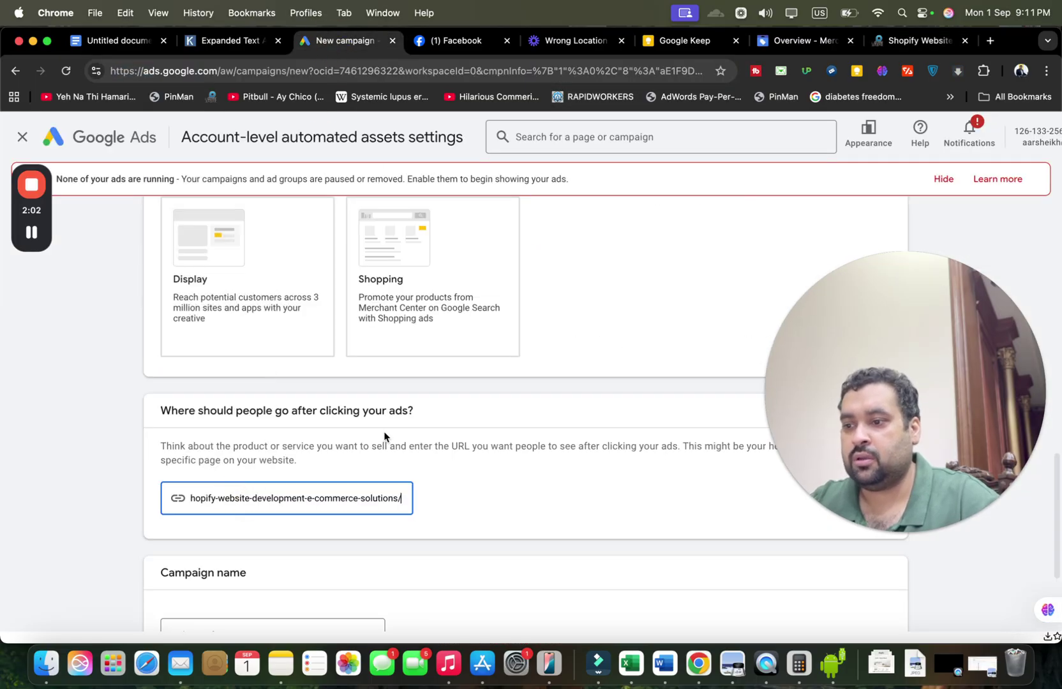
# Name the campaign "Shopify Performance Max - Demo" and continue to the bidding settings.
pyautogui.moveTo(952, 361); pyautogui.dragTo(952, 234)
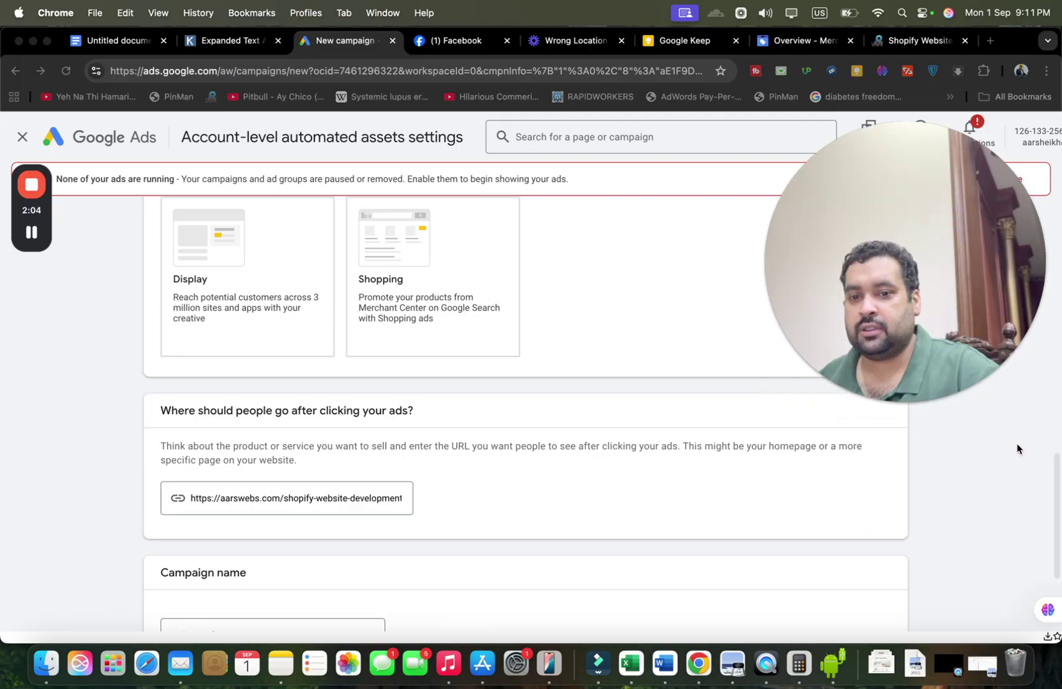
pyautogui.scroll(-5, 1050, 504)
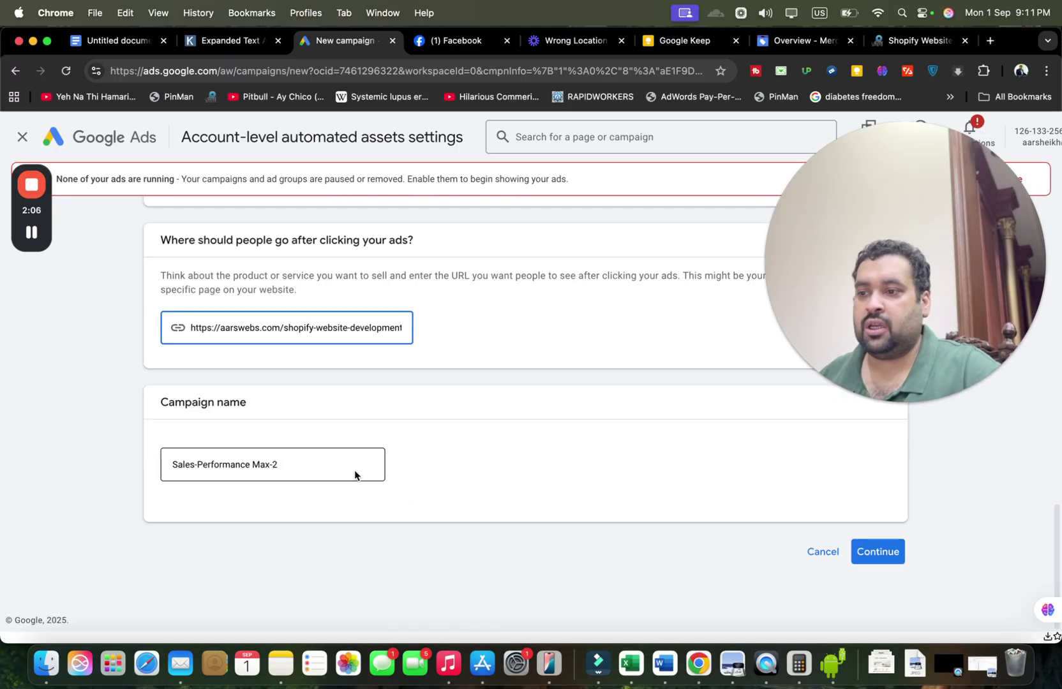
pyautogui.moveTo(289, 464); pyautogui.dragTo(128, 460)
pyautogui.write('S')
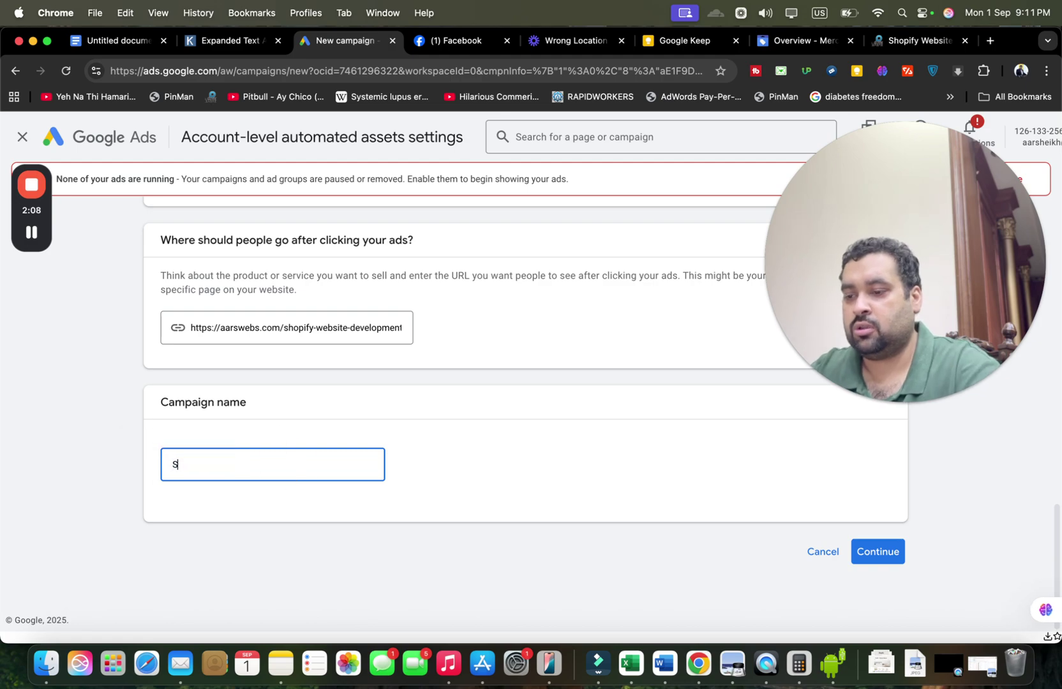
pyautogui.write('hopify Perfo')
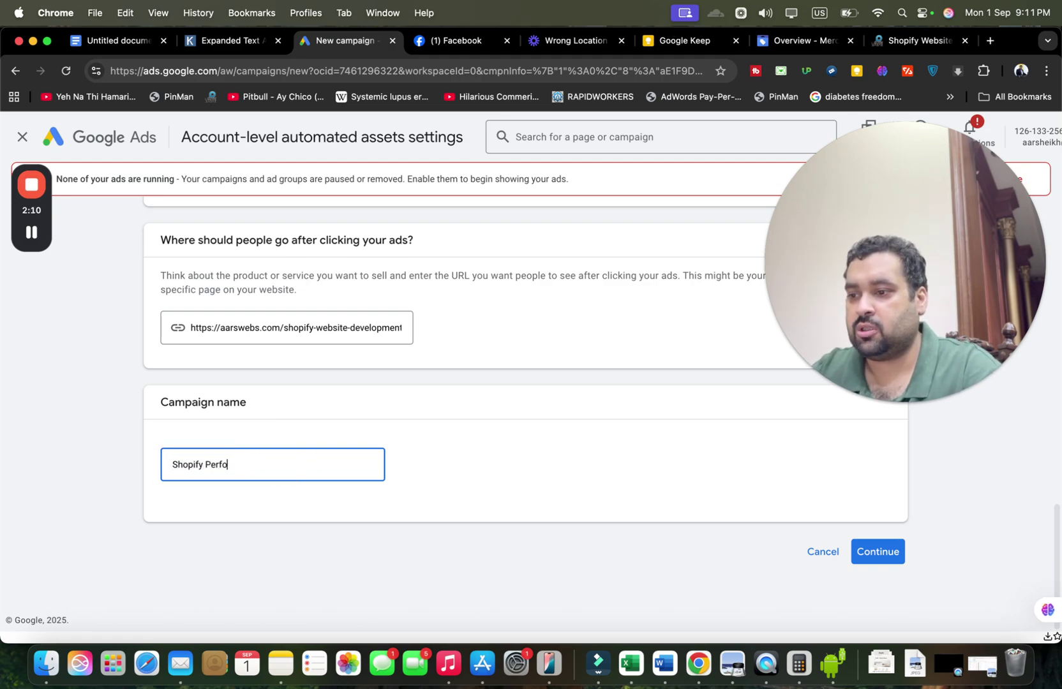
pyautogui.write('rmance Max - Demo')
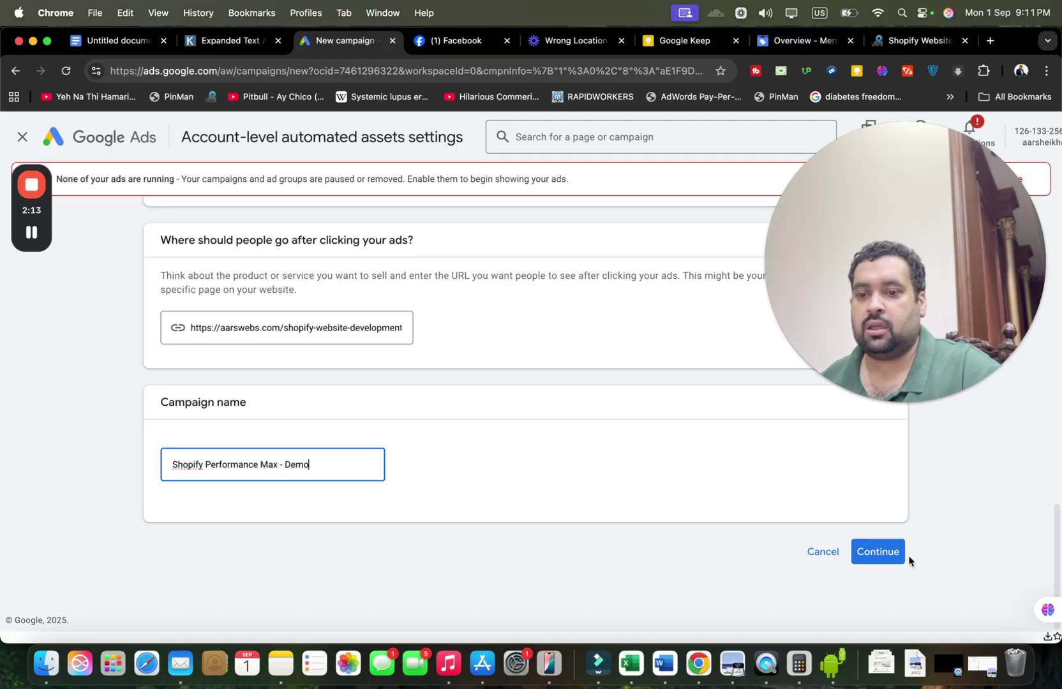
pyautogui.click(885, 563)
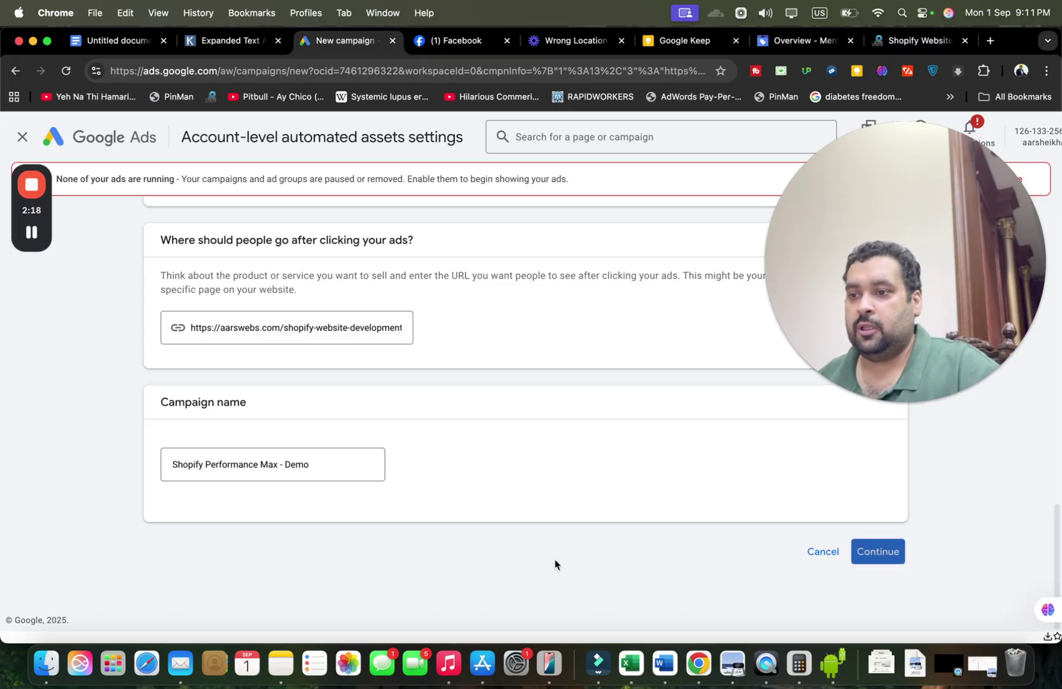
pyautogui.click(333, 460)
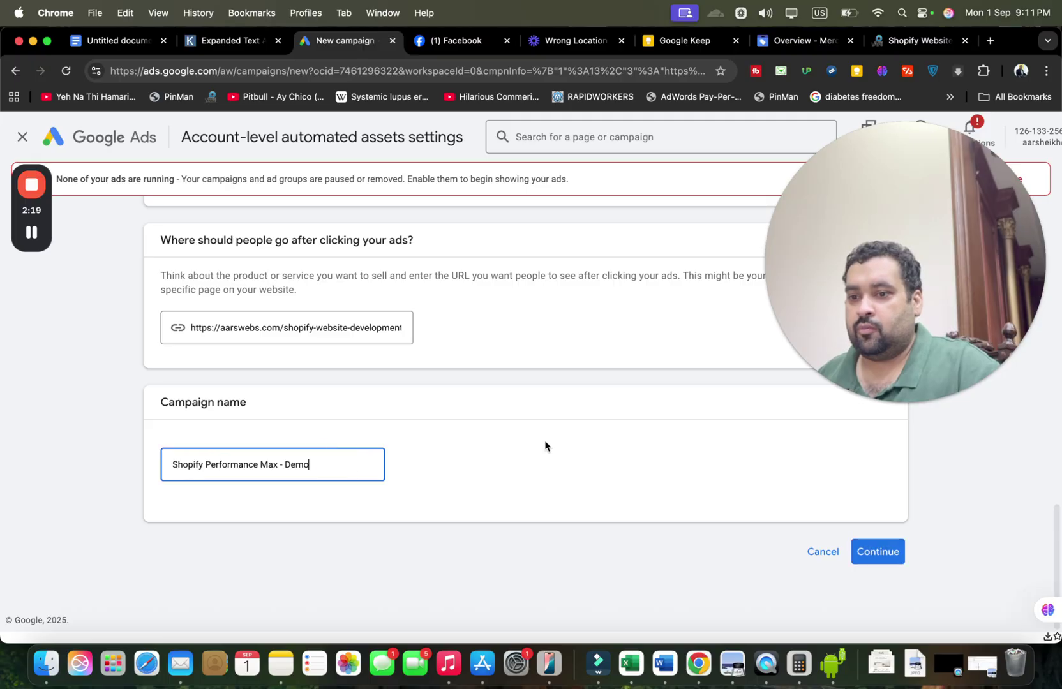
pyautogui.click(880, 552)
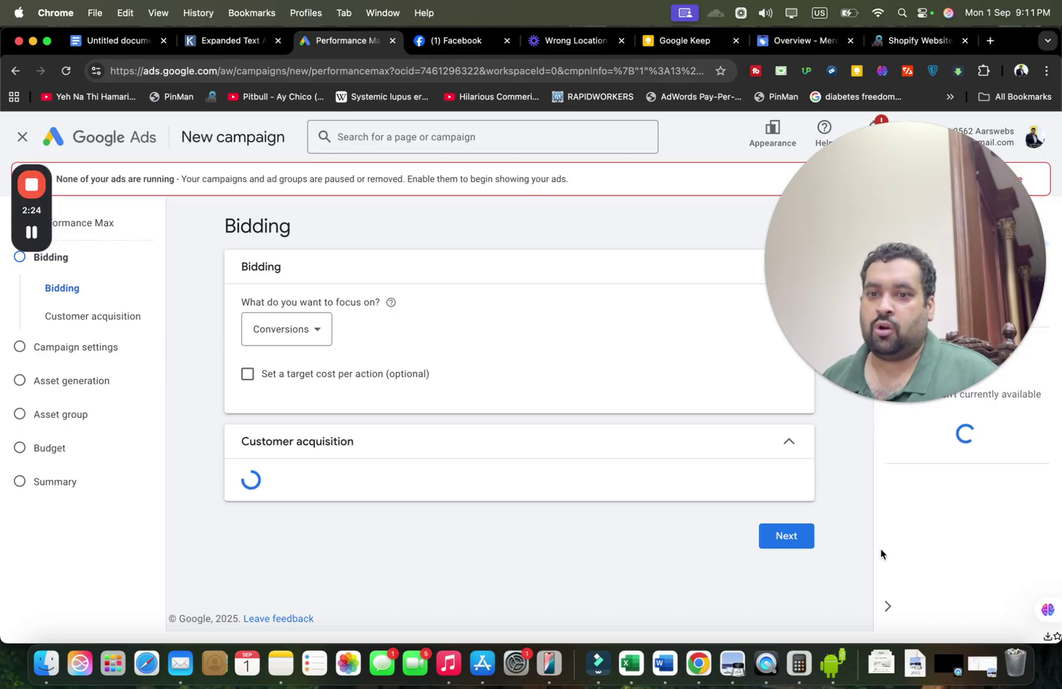
# Switch the bidding focus to Conversion value and back to Conversions.
pyautogui.click(294, 338)
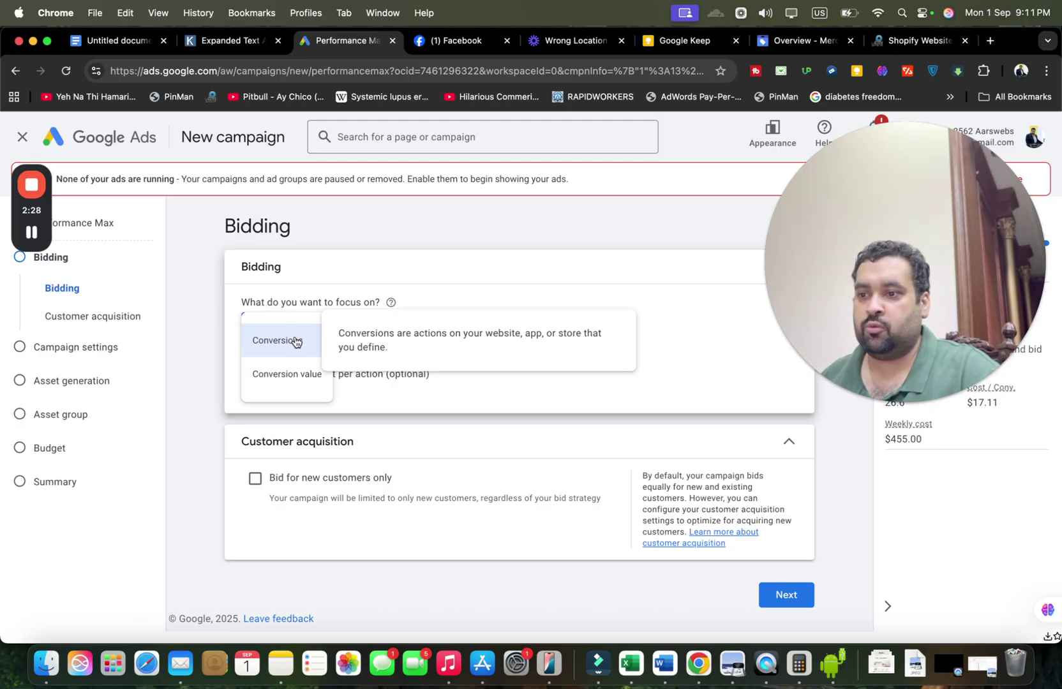
pyautogui.click(289, 374)
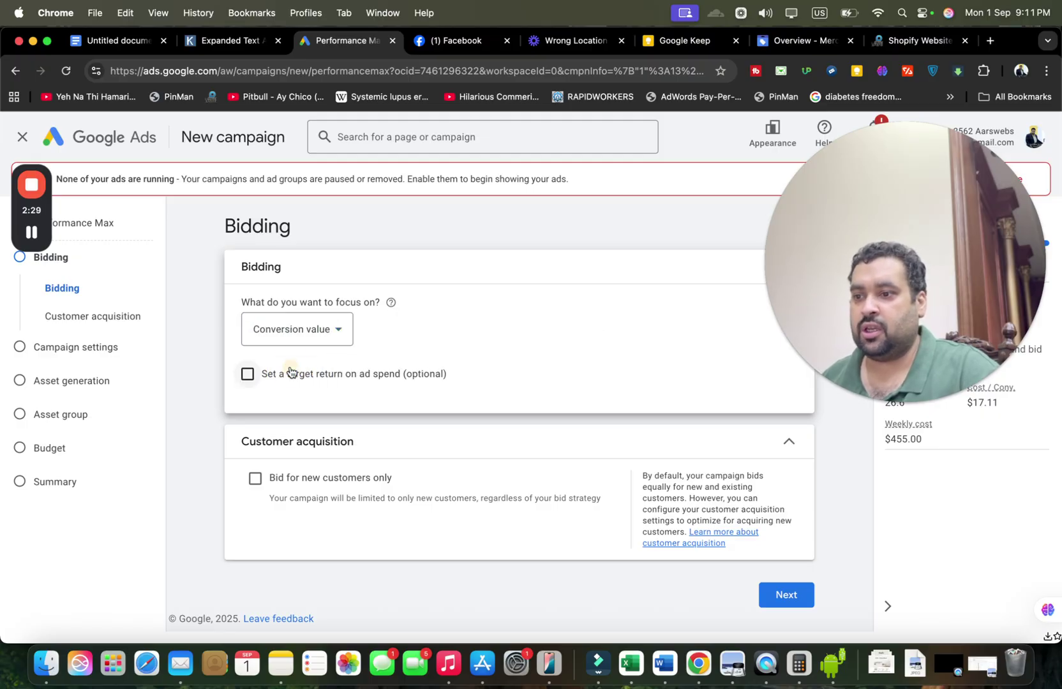
pyautogui.click(306, 333)
pyautogui.click(302, 352)
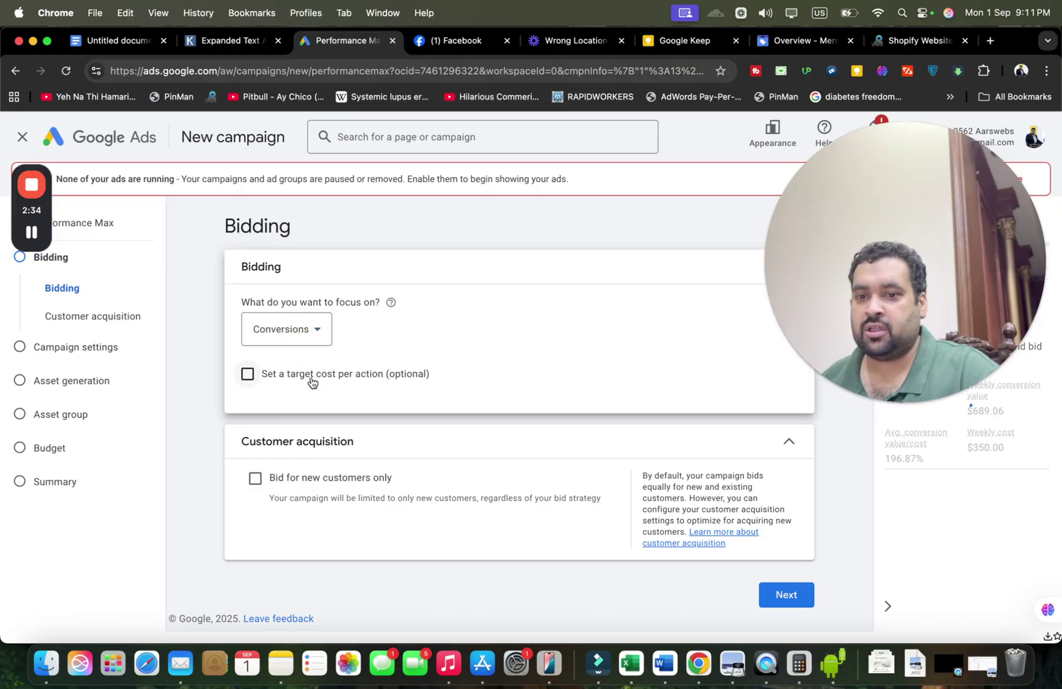
# Try a target cost per action of $100 for the Conversions bidding and remove the target again.
pyautogui.click(311, 381)
pyautogui.click(302, 430)
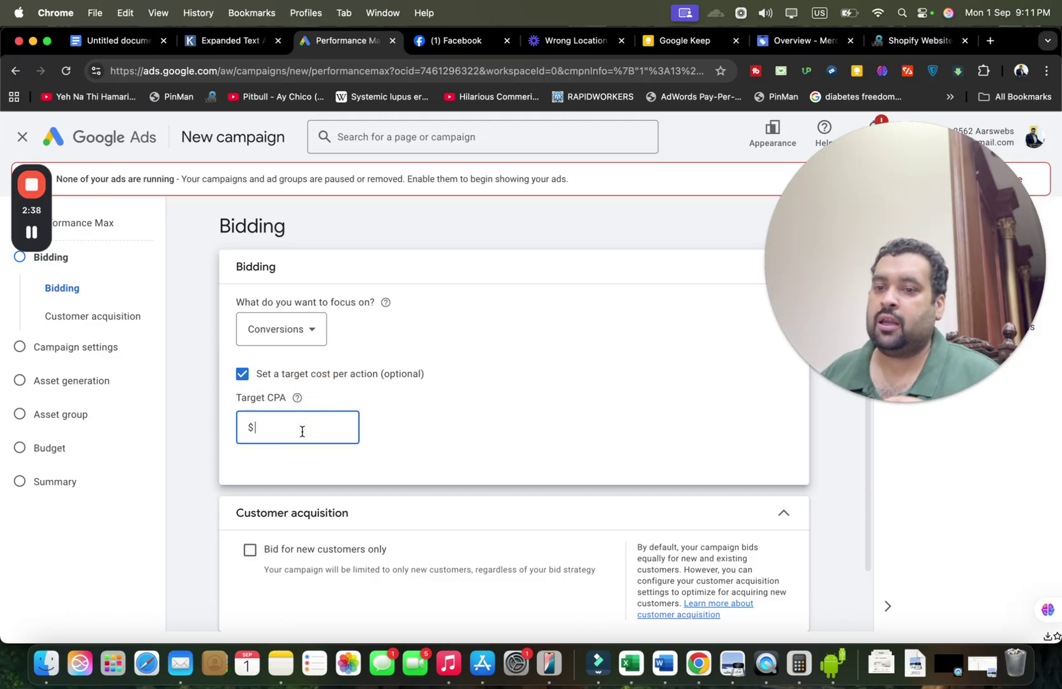
pyautogui.write('100')
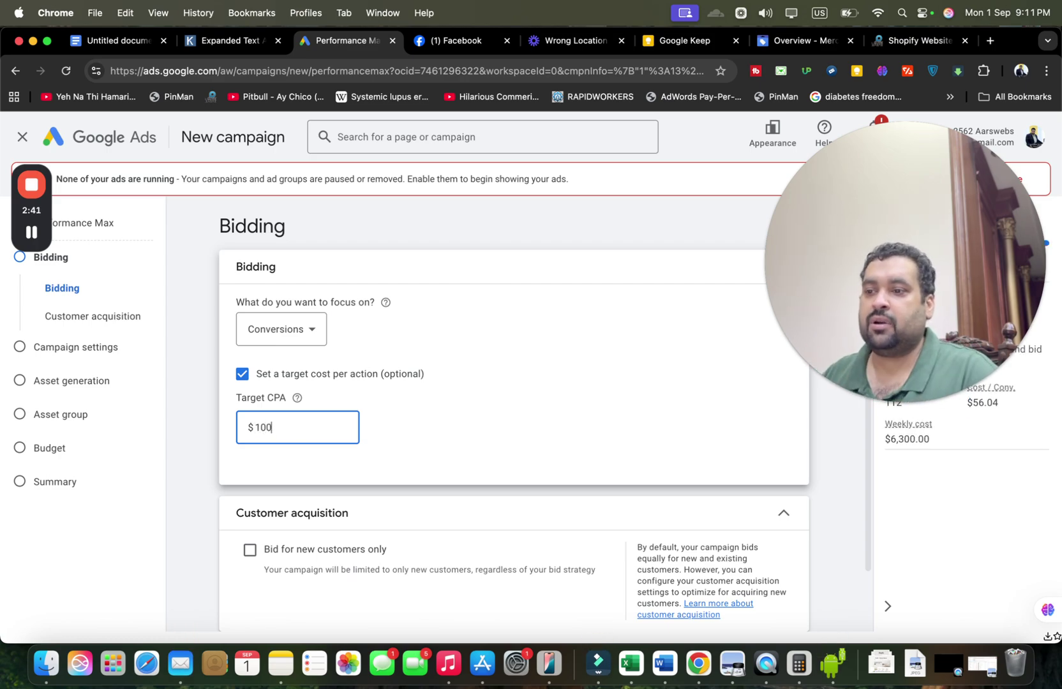
pyautogui.moveTo(870, 263); pyautogui.dragTo(694, 179)
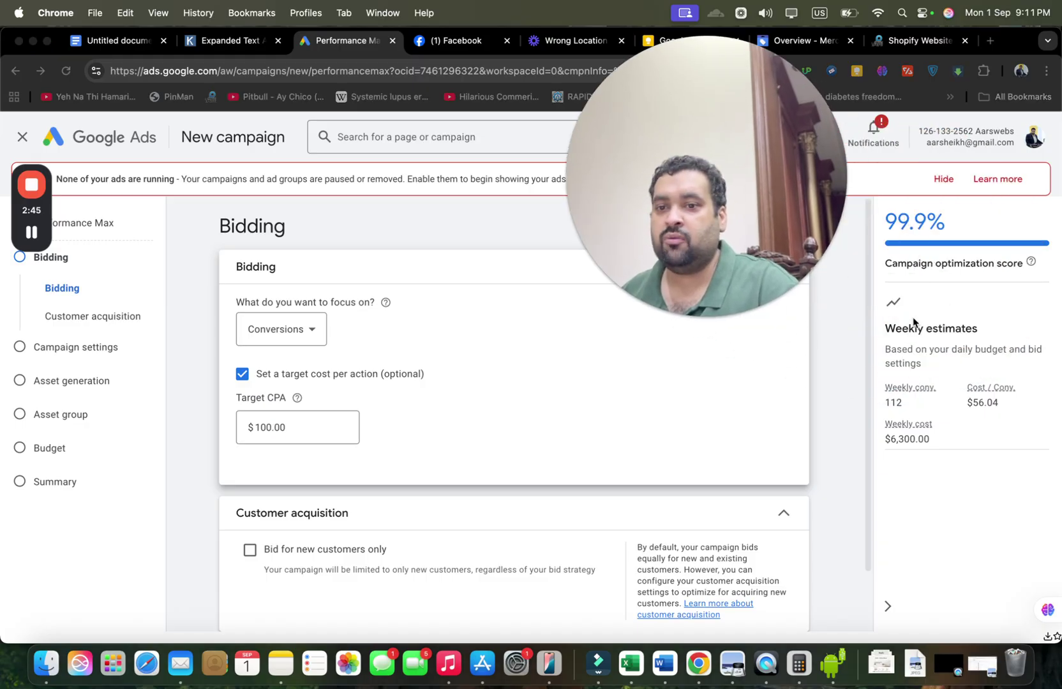
pyautogui.moveTo(677, 209); pyautogui.dragTo(743, 170)
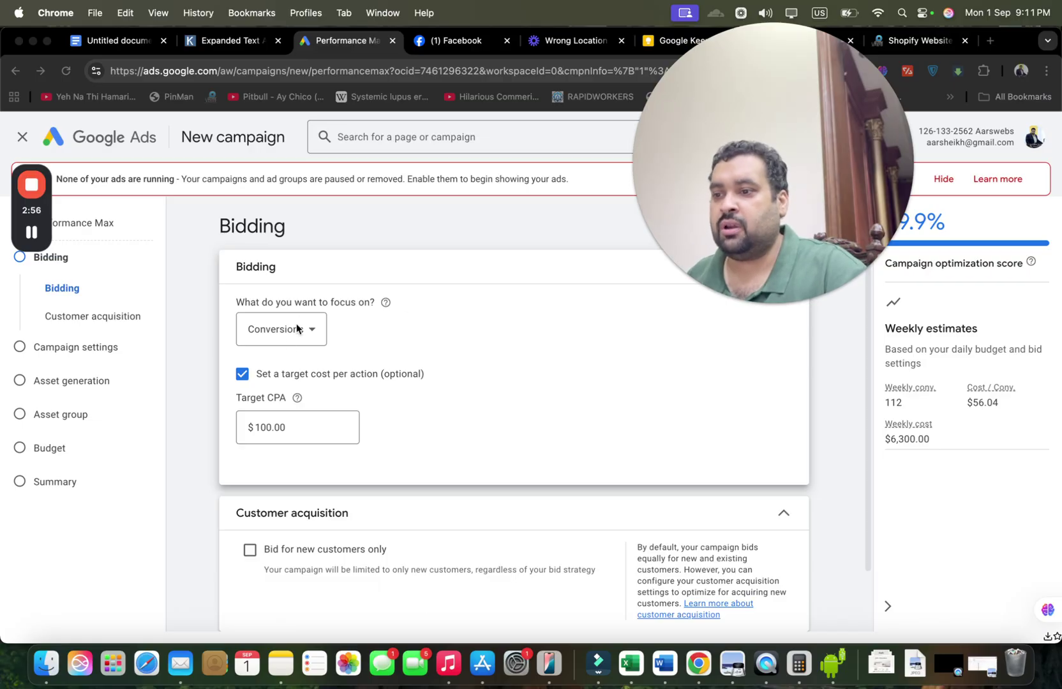
pyautogui.click(242, 373)
pyautogui.click(243, 374)
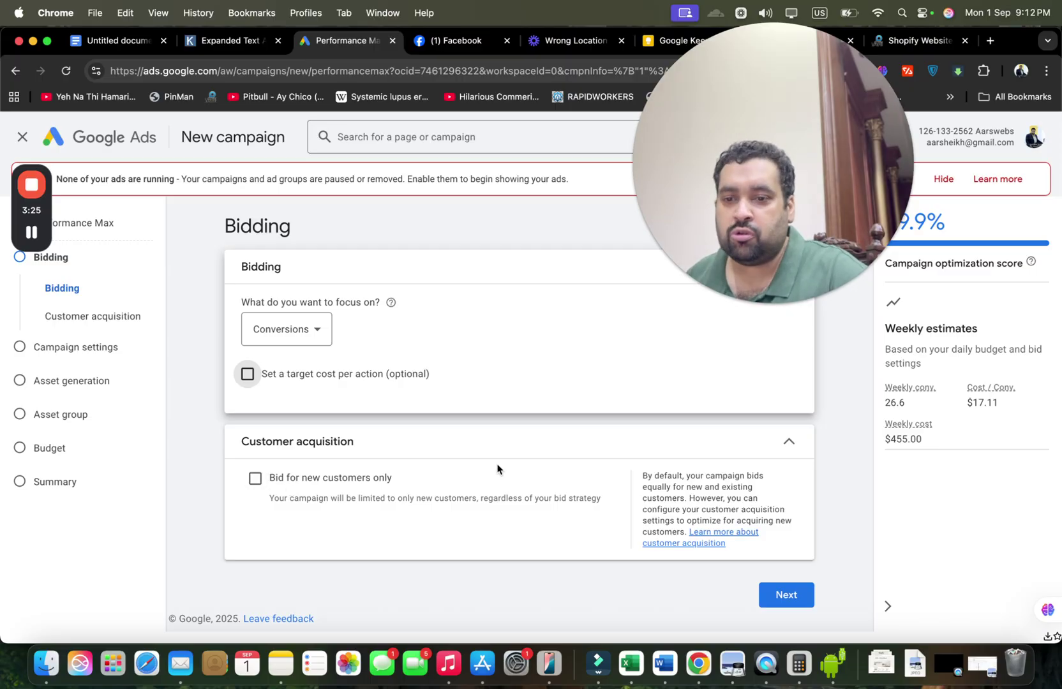
# Continue to the campaign settings and exclude the Sharjah province in the United Arab Emirates as a custom location.
pyautogui.click(806, 604)
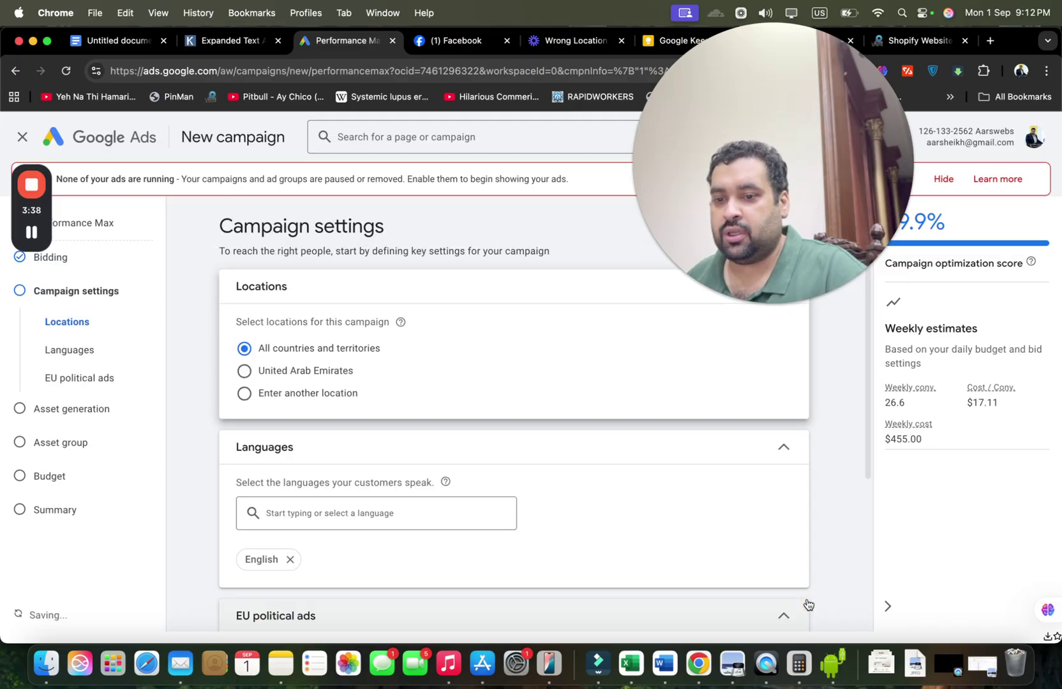
pyautogui.click(288, 375)
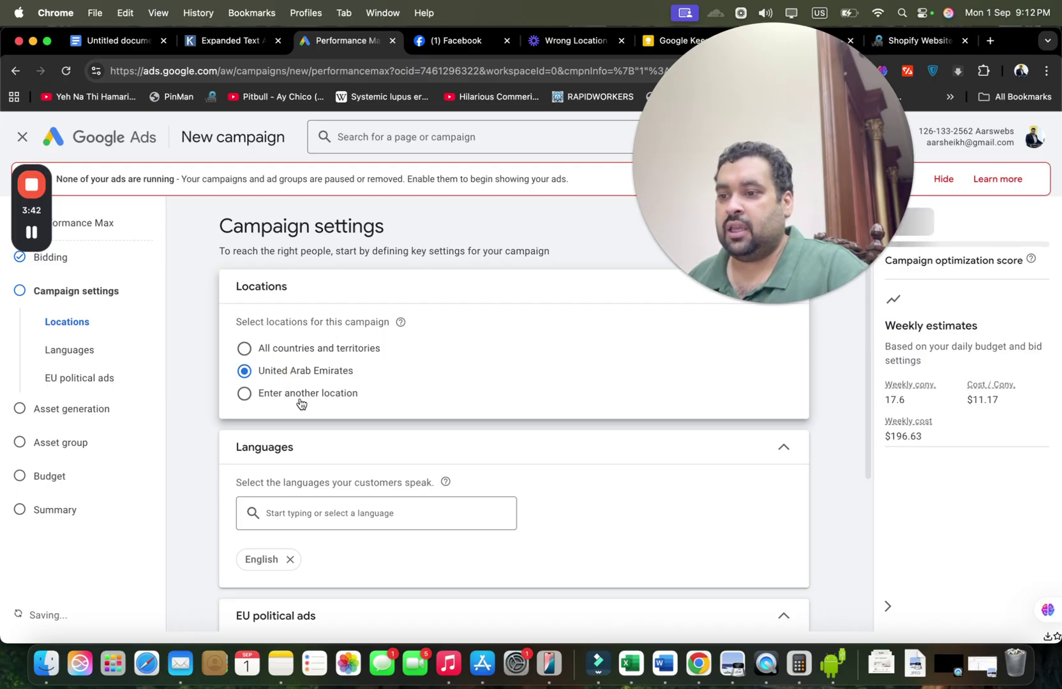
pyautogui.click(298, 404)
pyautogui.click(336, 433)
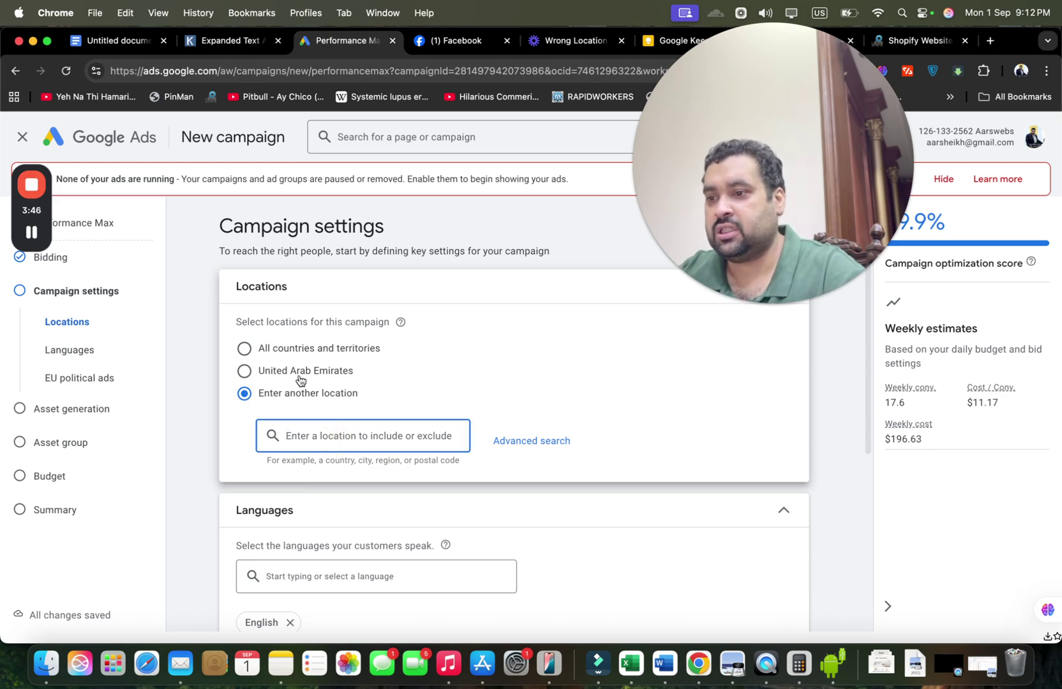
pyautogui.write('sharj')
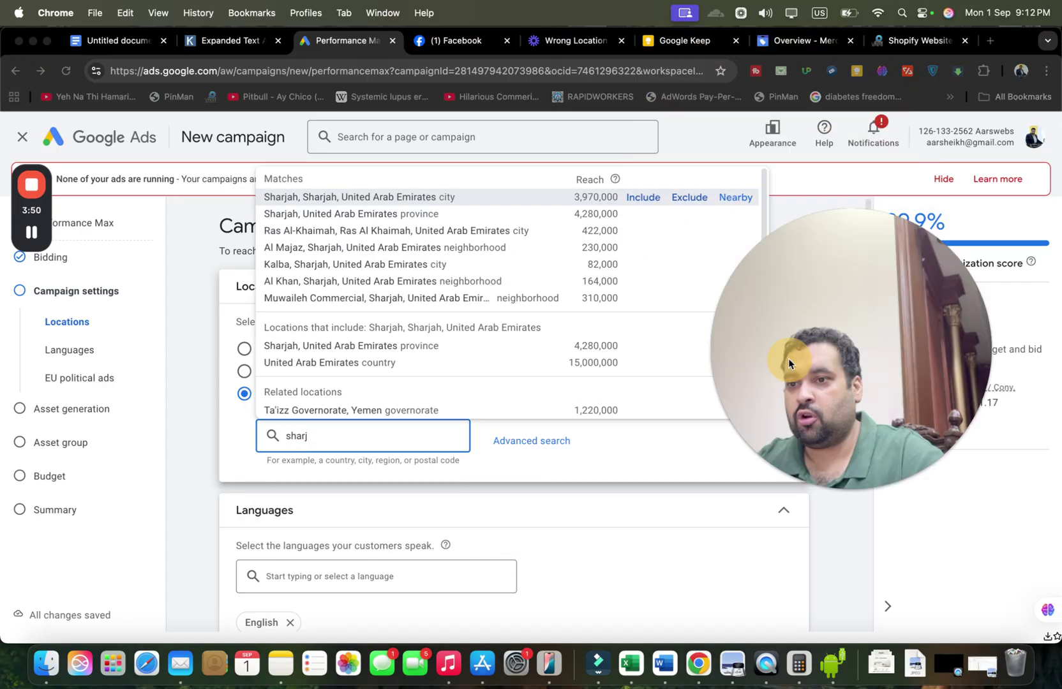
pyautogui.click(676, 221)
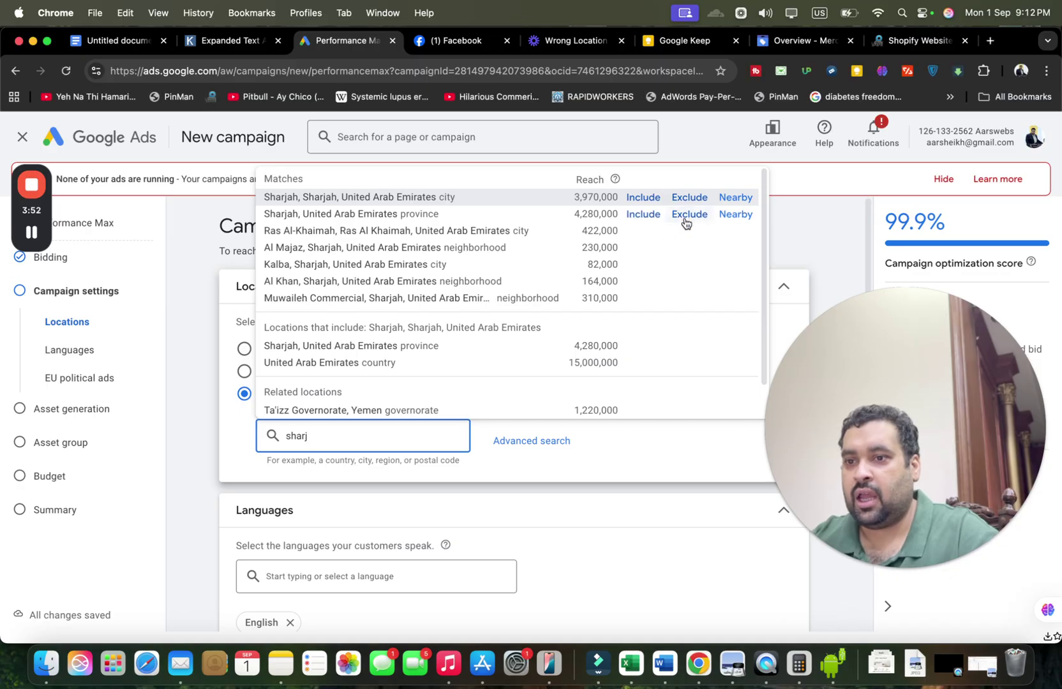
pyautogui.click(689, 214)
# Include the country United Arab Emirates in the custom location targeting.
pyautogui.click(284, 371)
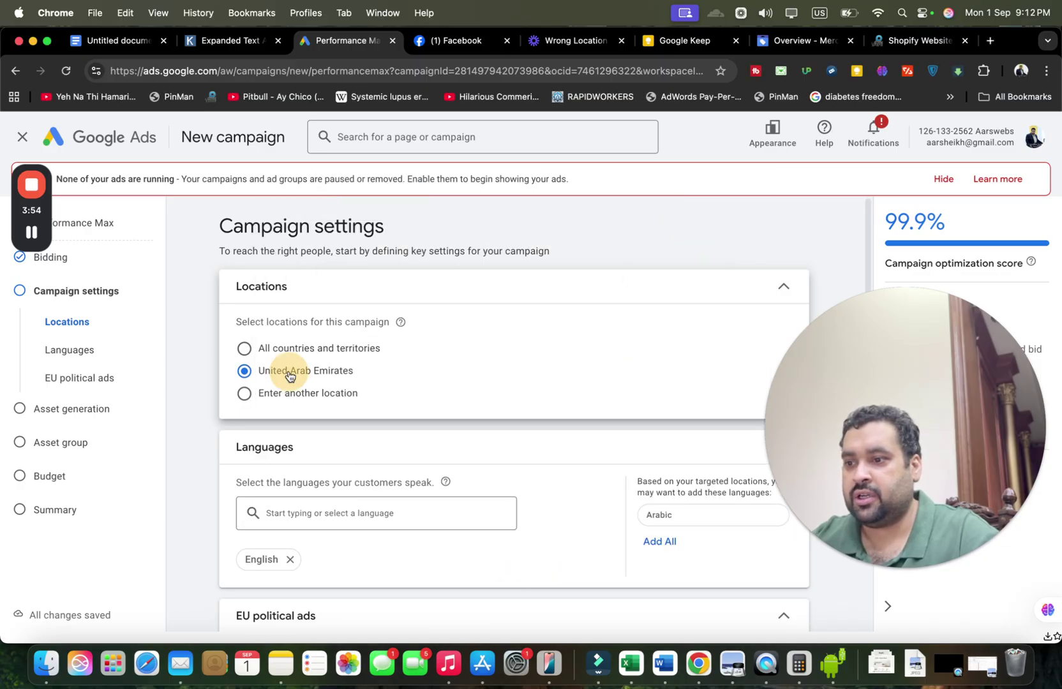
pyautogui.click(288, 393)
pyautogui.click(299, 563)
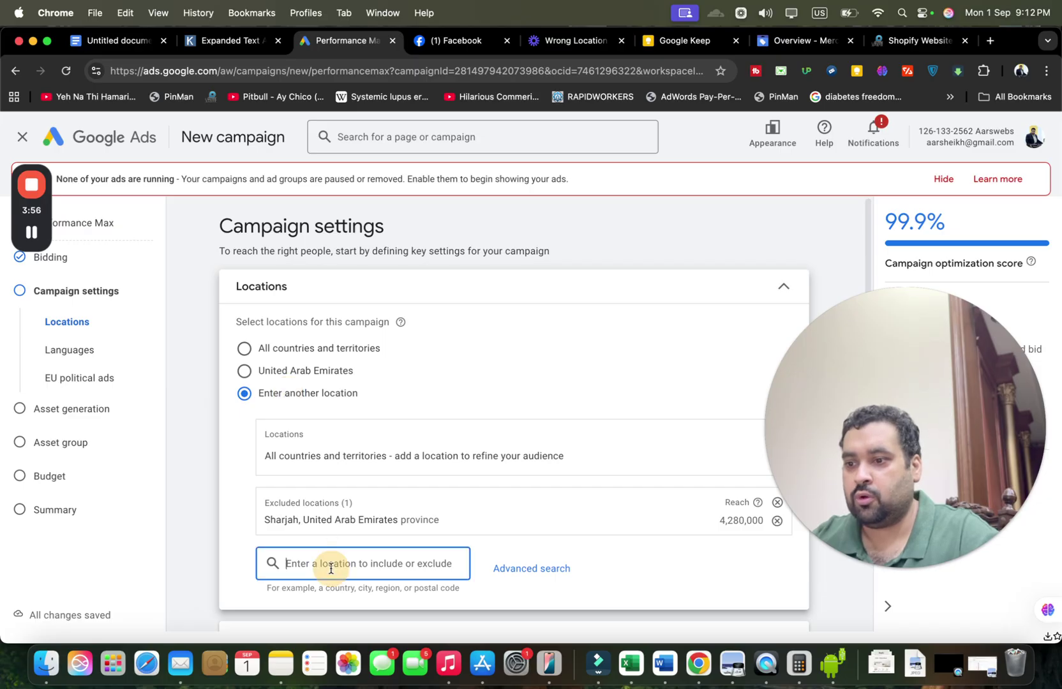
pyautogui.write('unite')
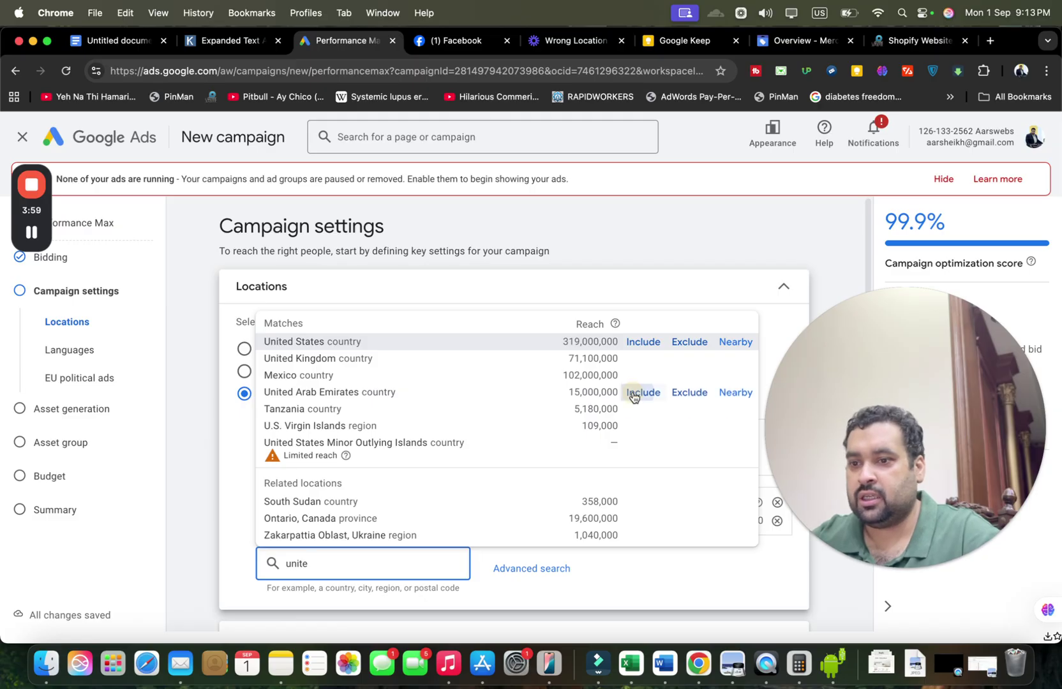
pyautogui.click(640, 393)
# Open the advanced location search for the campaign.
pyautogui.moveTo(867, 322); pyautogui.dragTo(913, 202)
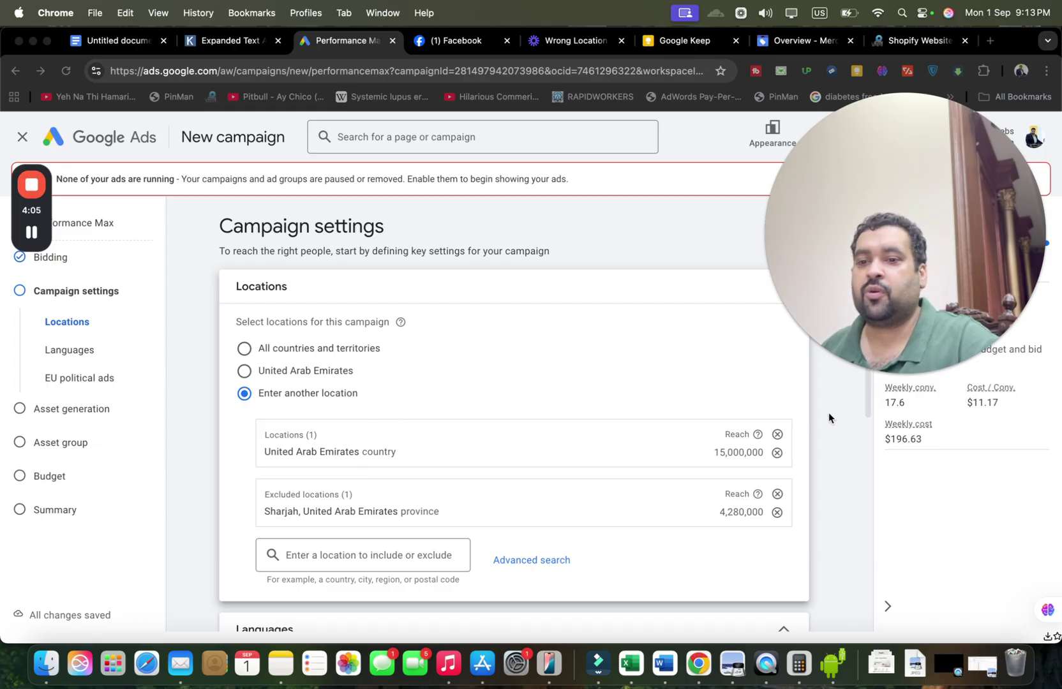
pyautogui.click(866, 408)
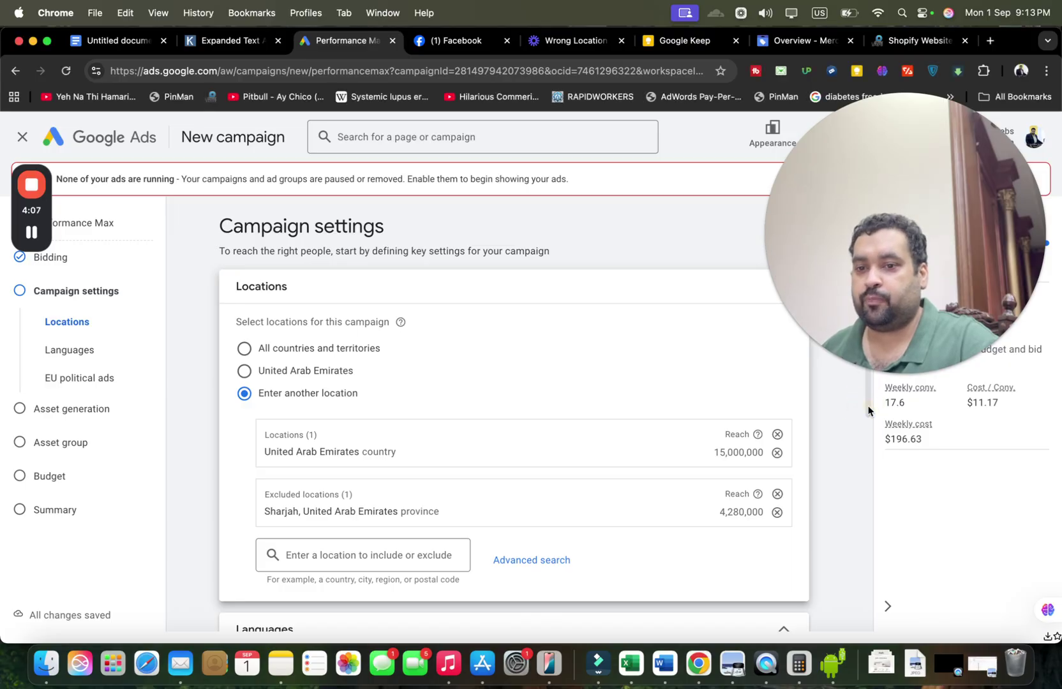
pyautogui.scroll(-1, 867, 415)
pyautogui.moveTo(879, 265); pyautogui.dragTo(764, 236)
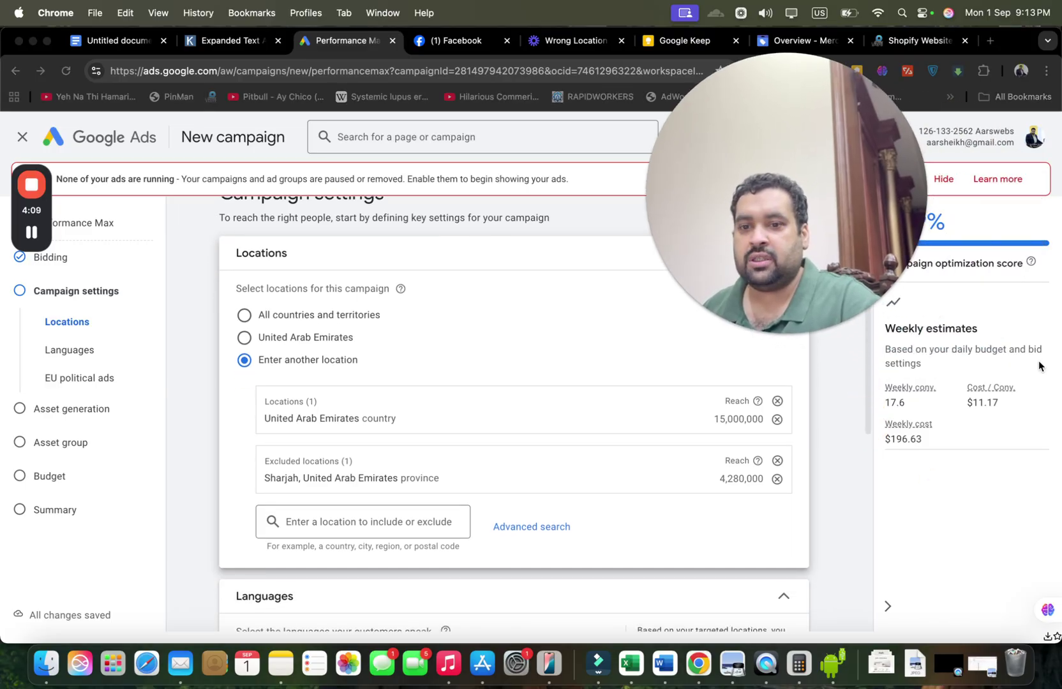
pyautogui.click(865, 427)
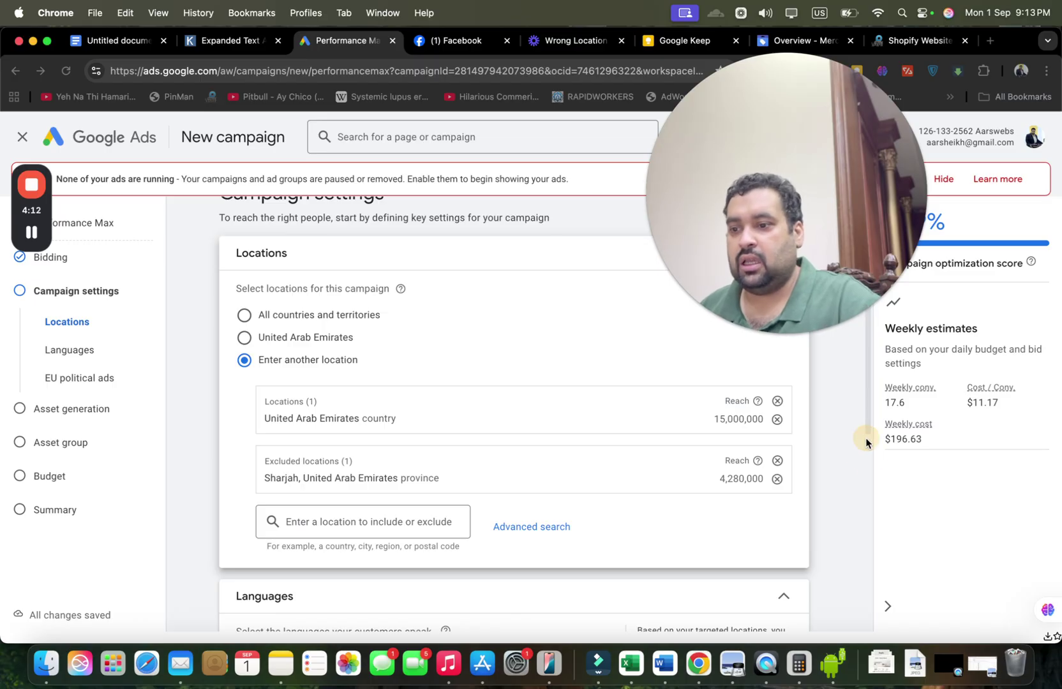
pyautogui.scroll(-2, 865, 419)
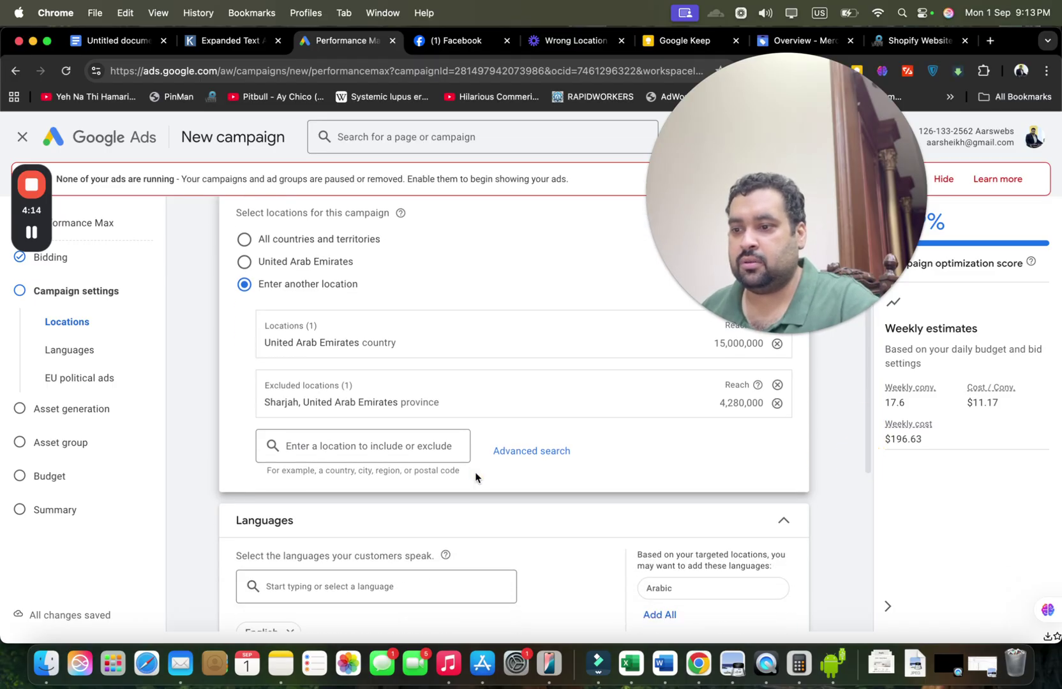
pyautogui.click(525, 455)
pyautogui.moveTo(727, 215); pyautogui.dragTo(225, 511)
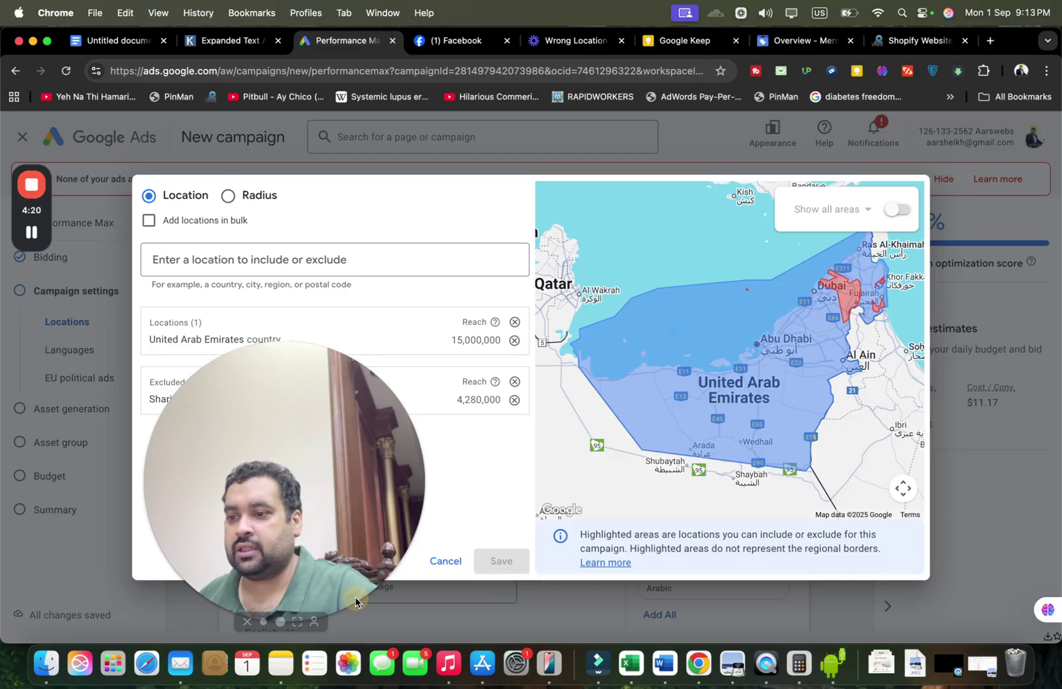
pyautogui.click(263, 621)
pyautogui.moveTo(213, 542); pyautogui.dragTo(1018, 426)
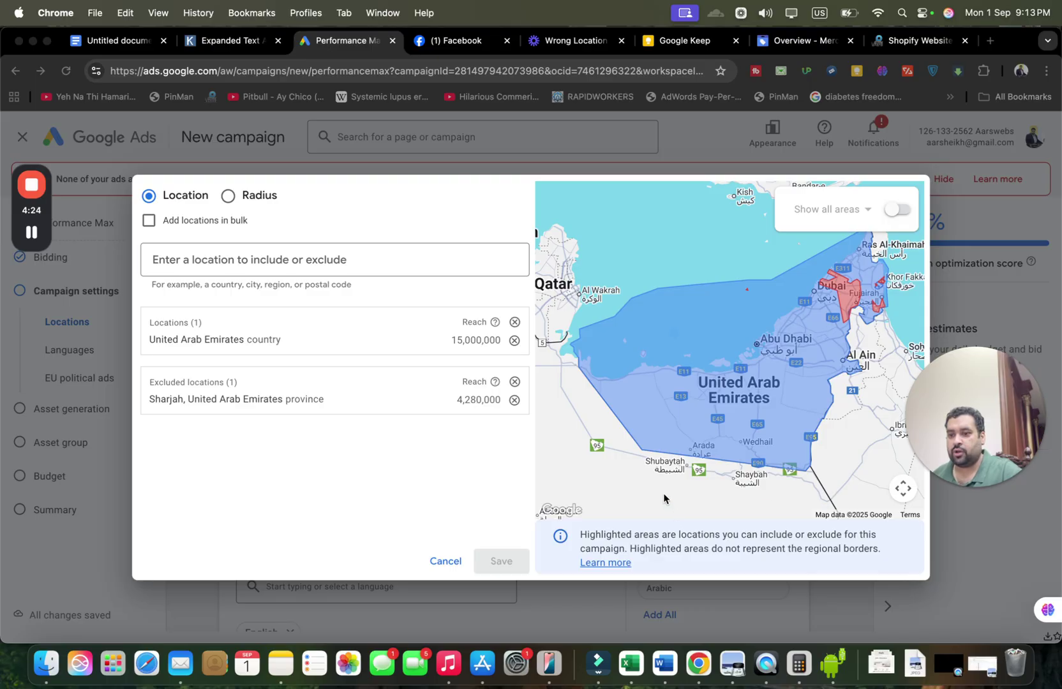
# Switch to radius targeting and include a 20-mile radius around Qatar - Dubai.
pyautogui.click(379, 255)
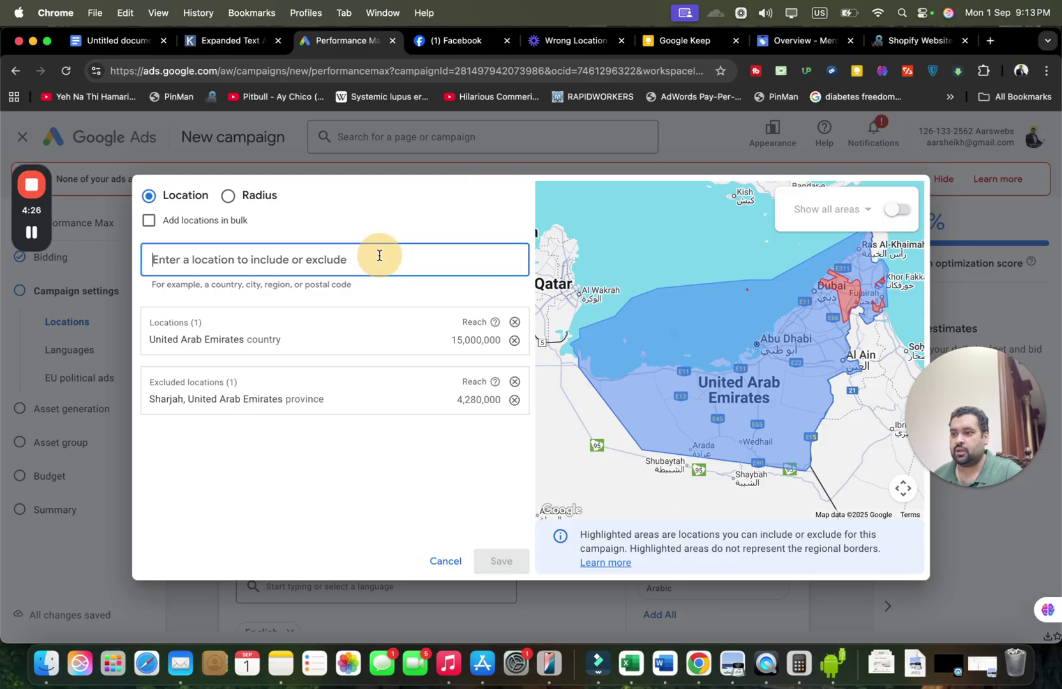
pyautogui.click(229, 197)
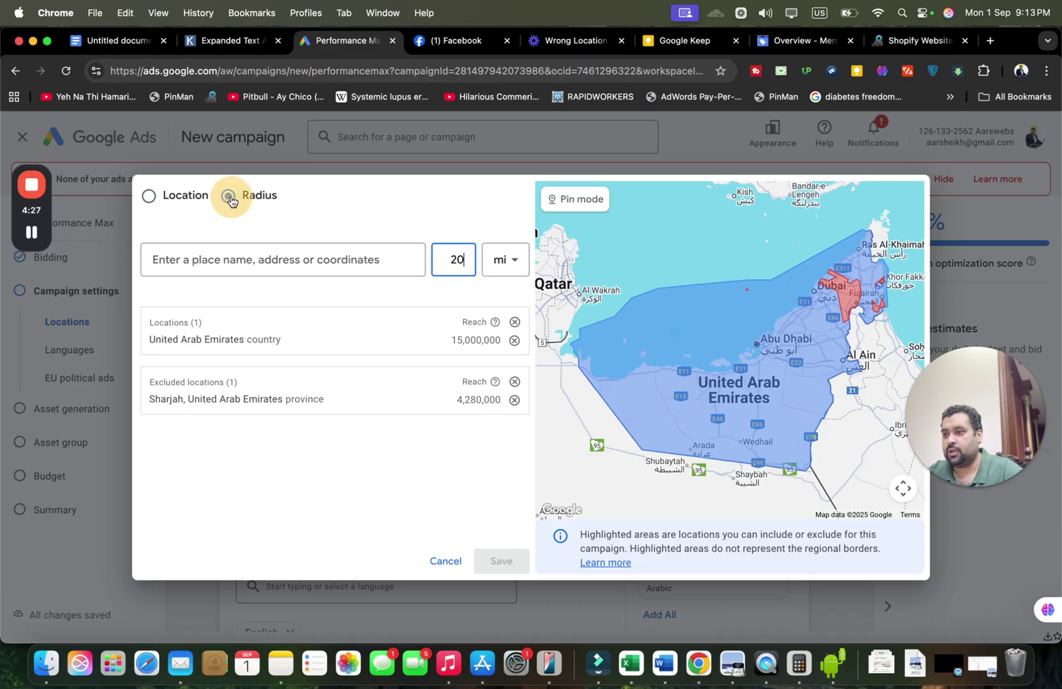
pyautogui.click(275, 265)
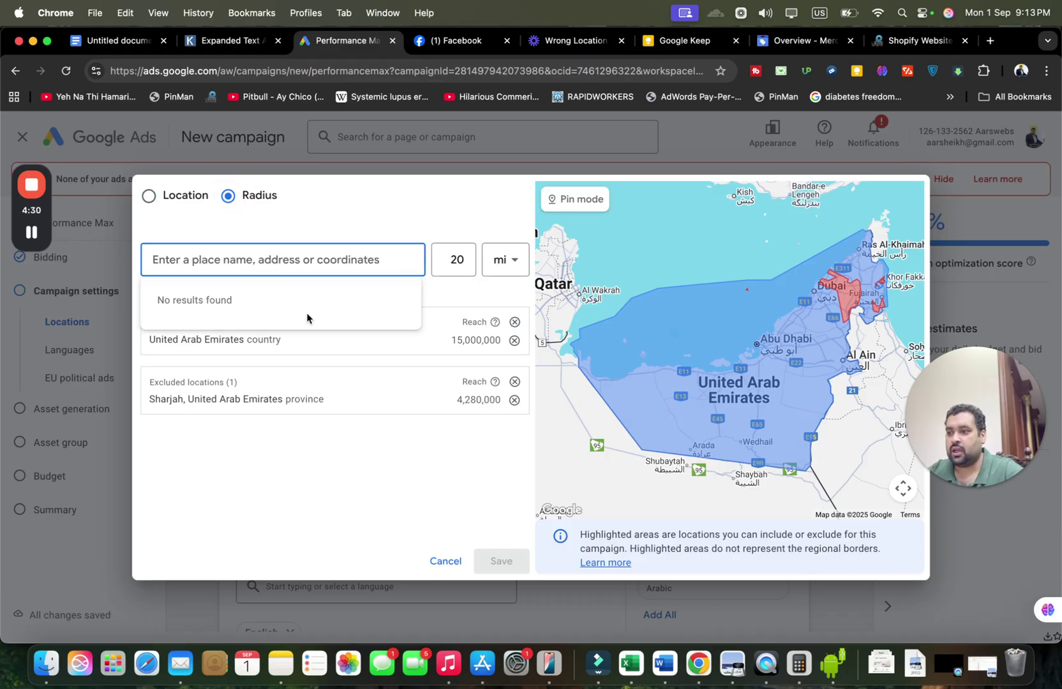
pyautogui.write('qatar')
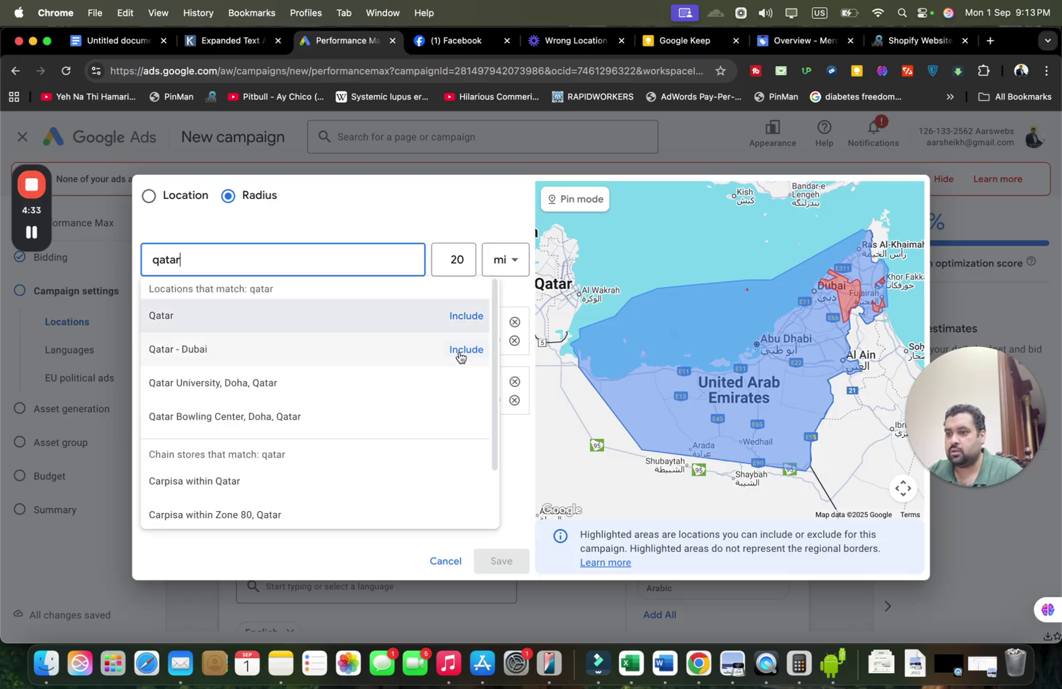
pyautogui.click(465, 349)
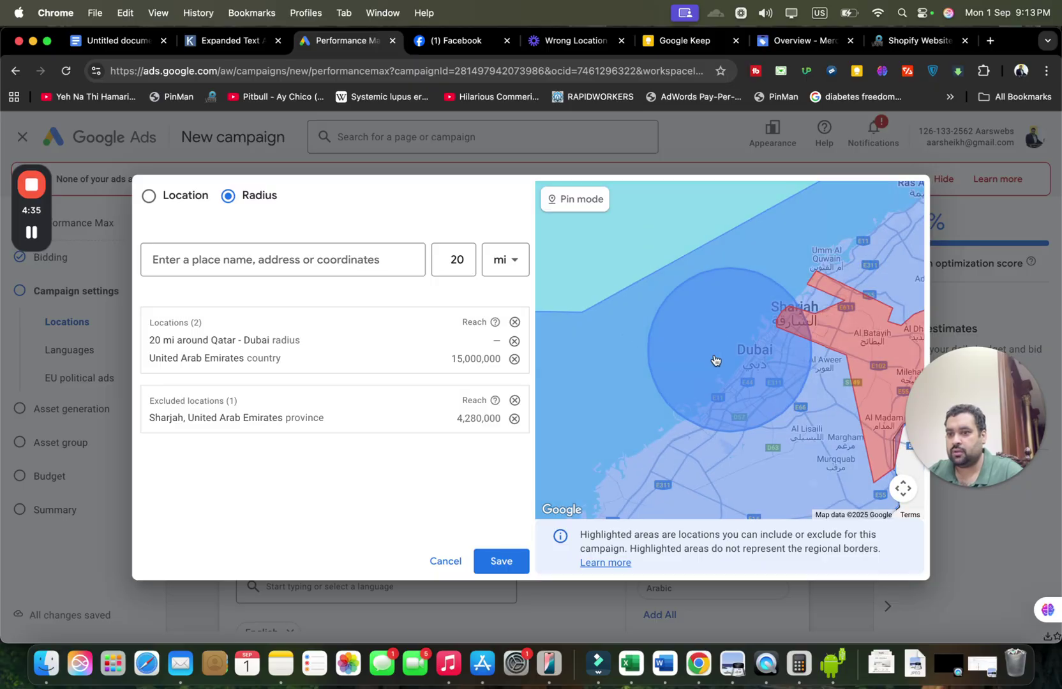
pyautogui.scroll(5, 771, 337)
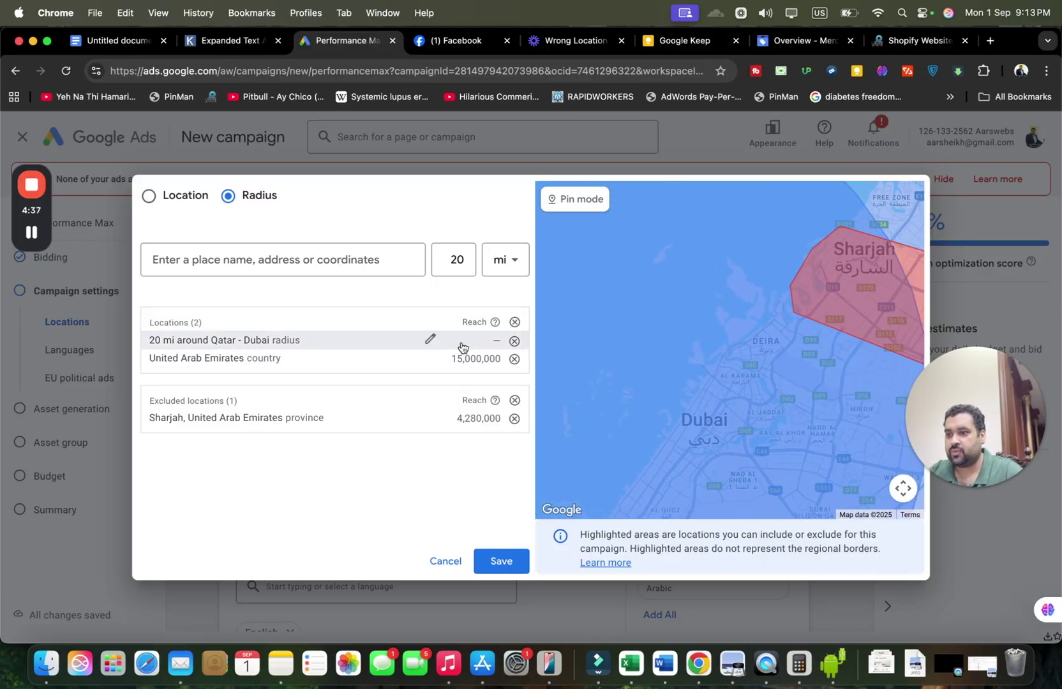
# Set the targeting radius to 30 miles and remove the Qatar - Dubai radius location.
pyautogui.click(307, 258)
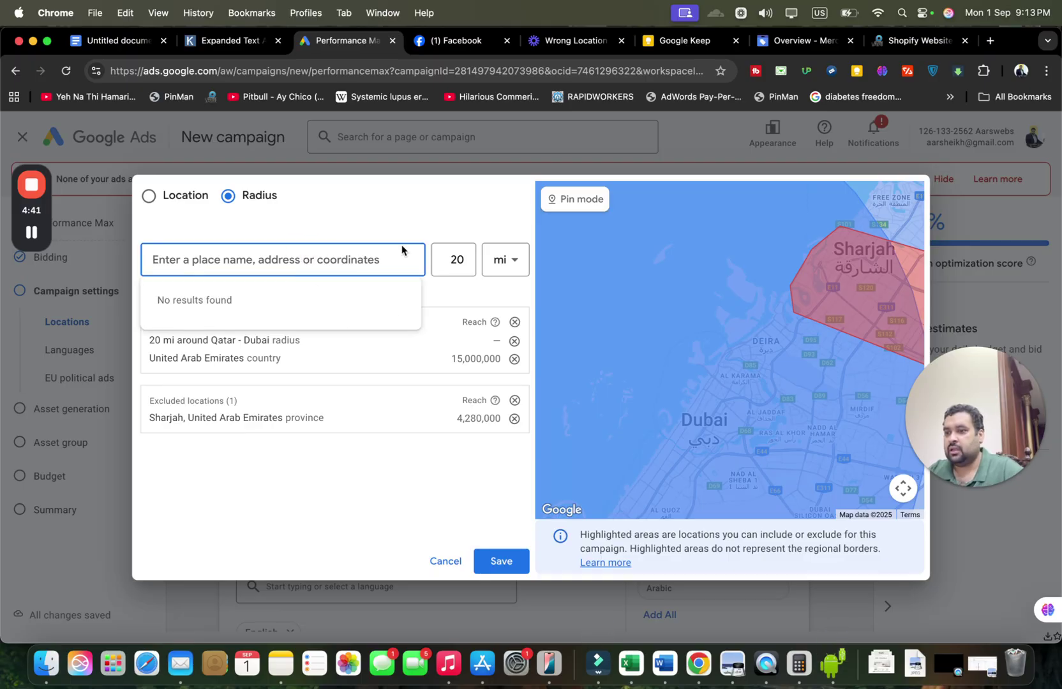
pyautogui.write('qata')
pyautogui.click(453, 260)
pyautogui.press('BackSpace')
pyautogui.write('4')
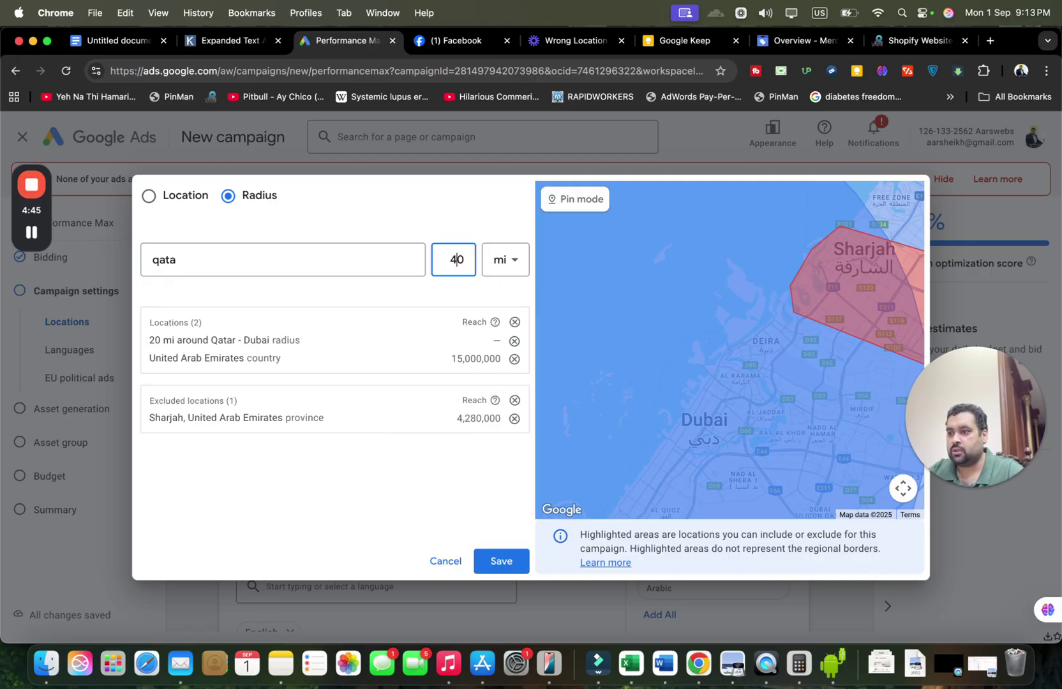
pyautogui.press('BackSpace')
pyautogui.write('3')
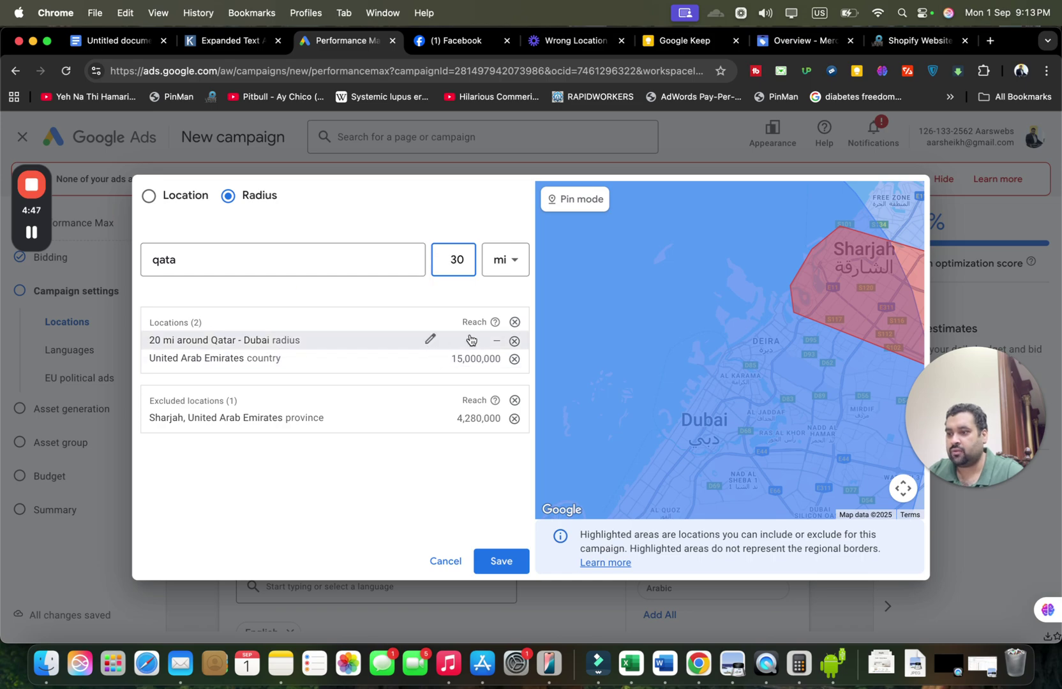
pyautogui.click(513, 341)
# Find Qatar and include a 30-mile radius around the country match.
pyautogui.click(301, 258)
pyautogui.write('q')
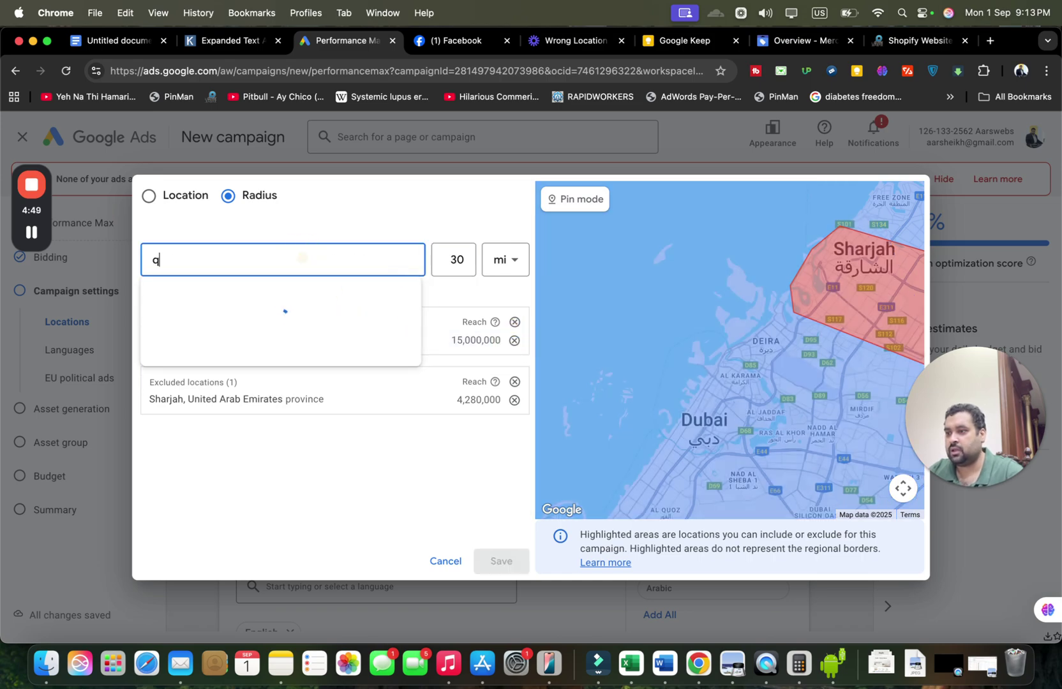
pyautogui.write('atar')
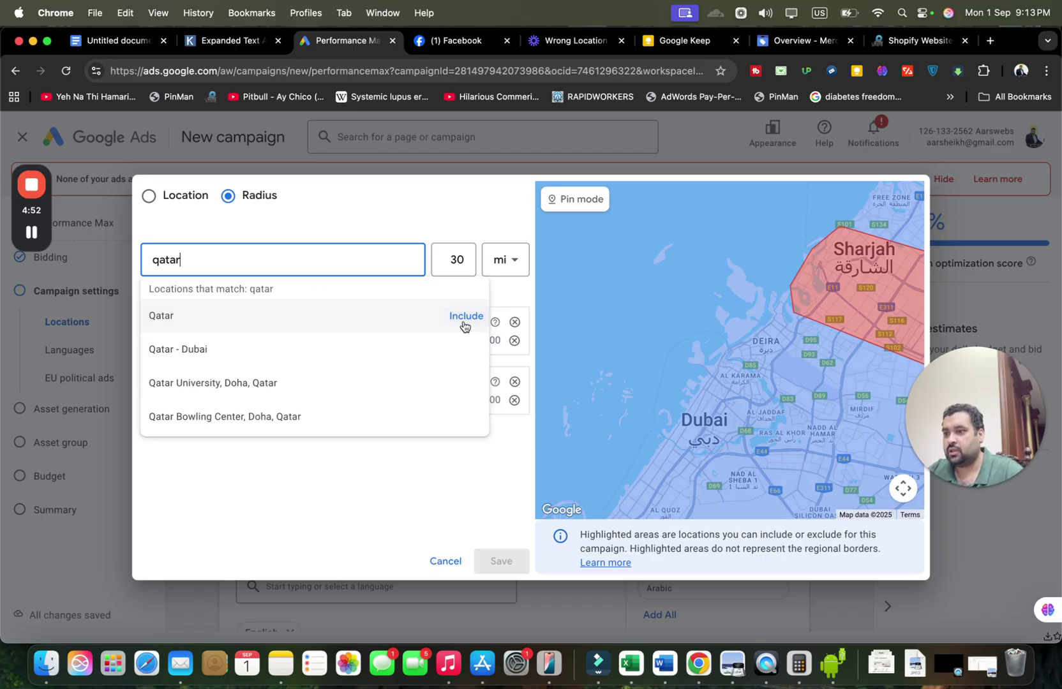
pyautogui.click(465, 316)
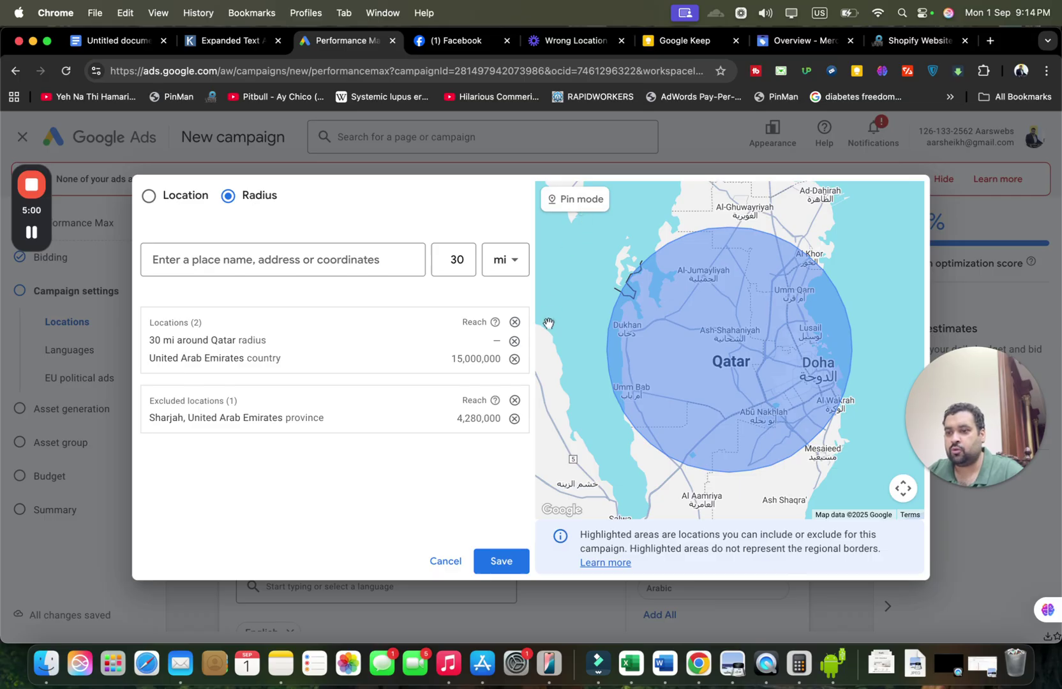
# Place a map pin near the southern edge of the Qatar circle and include a 30-mile radius around it.
pyautogui.click(575, 199)
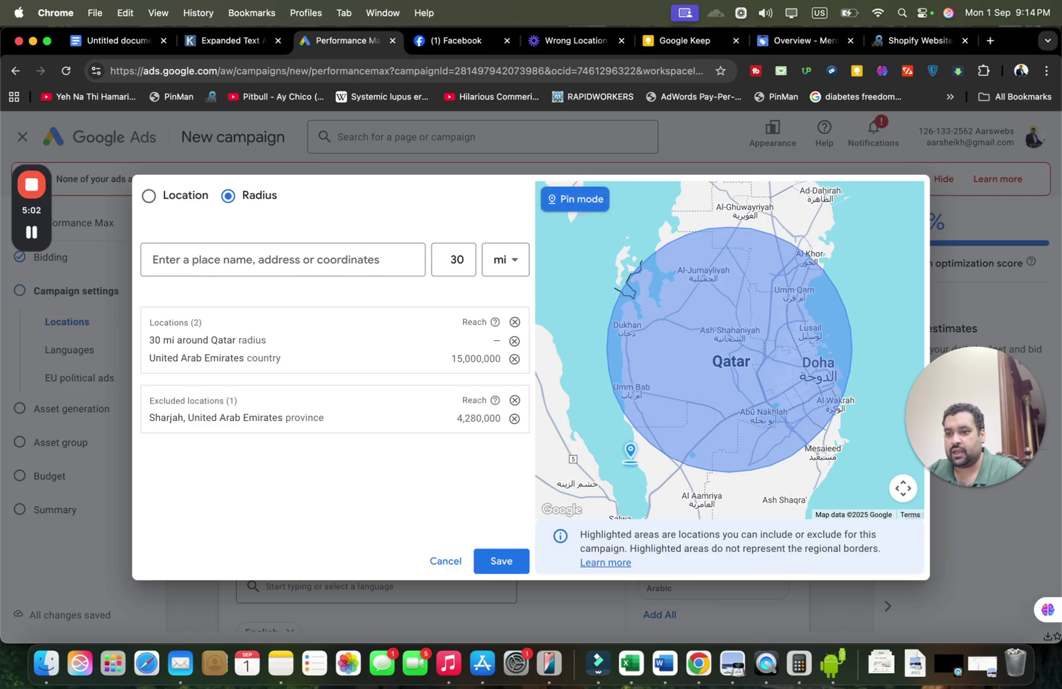
pyautogui.click(737, 487)
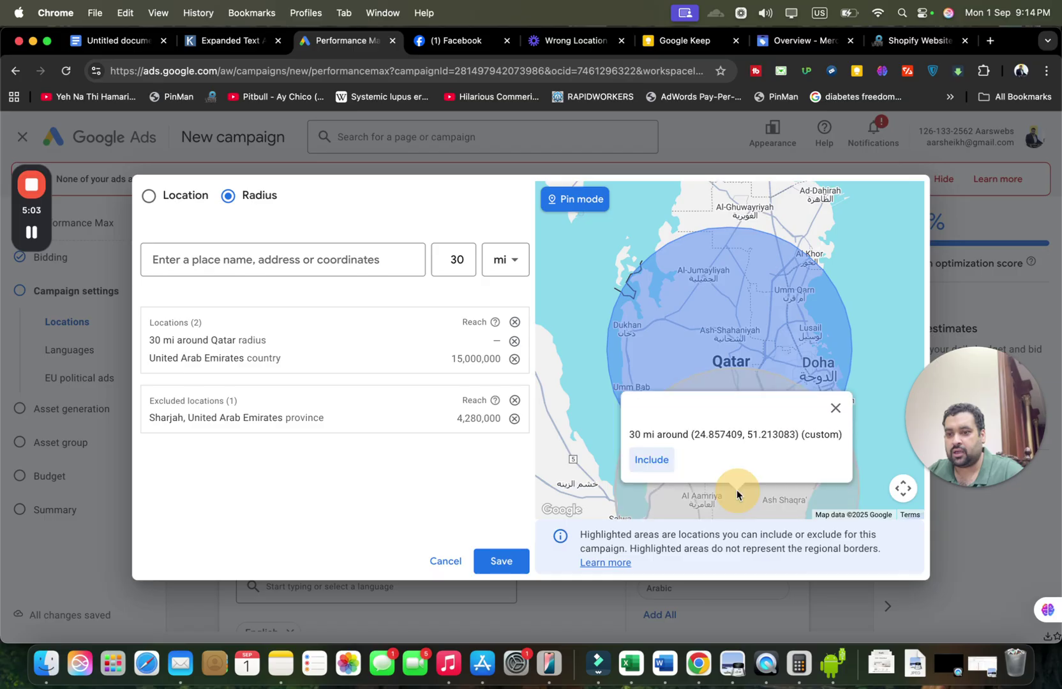
pyautogui.click(652, 446)
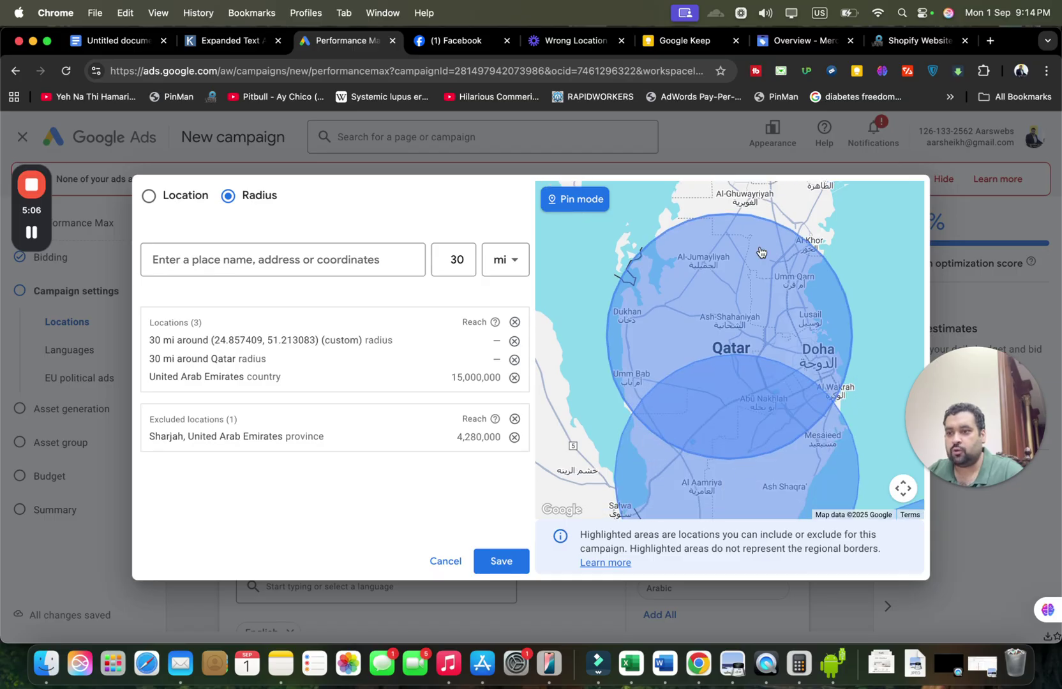
# Find Saudi Arabia and include a 30-mile radius around it.
pyautogui.click(369, 259)
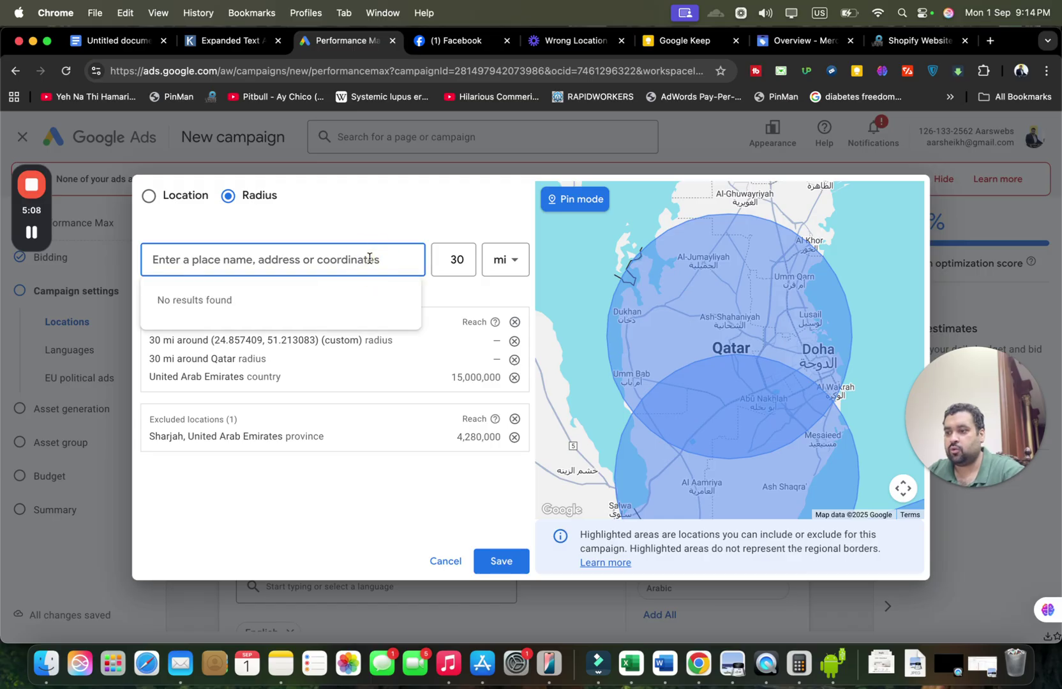
pyautogui.write('sa')
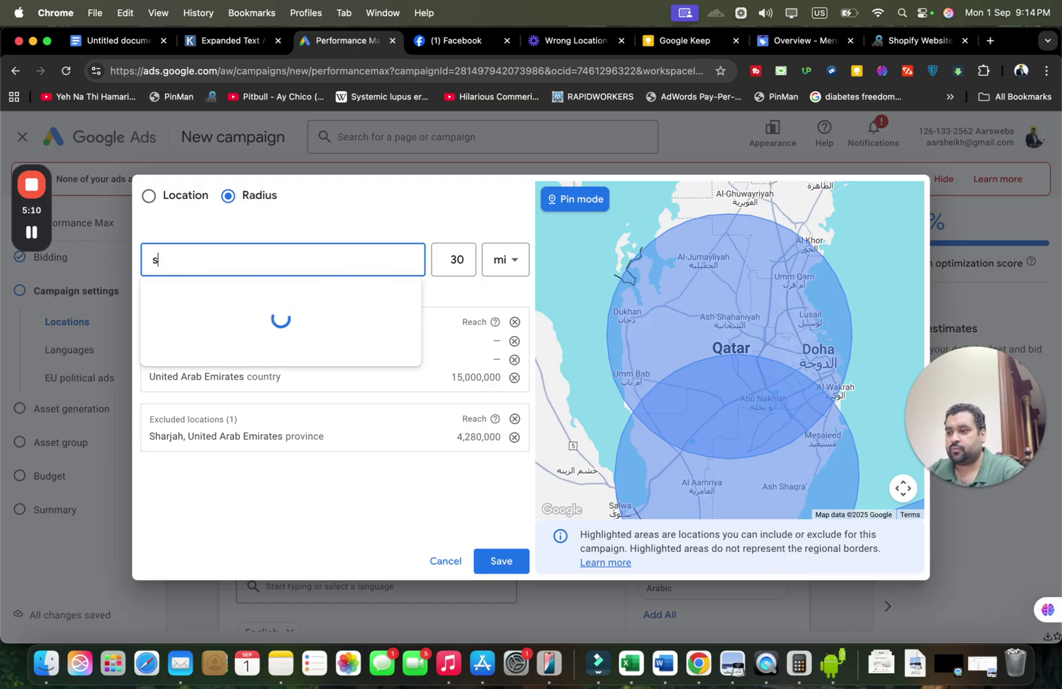
pyautogui.click(467, 317)
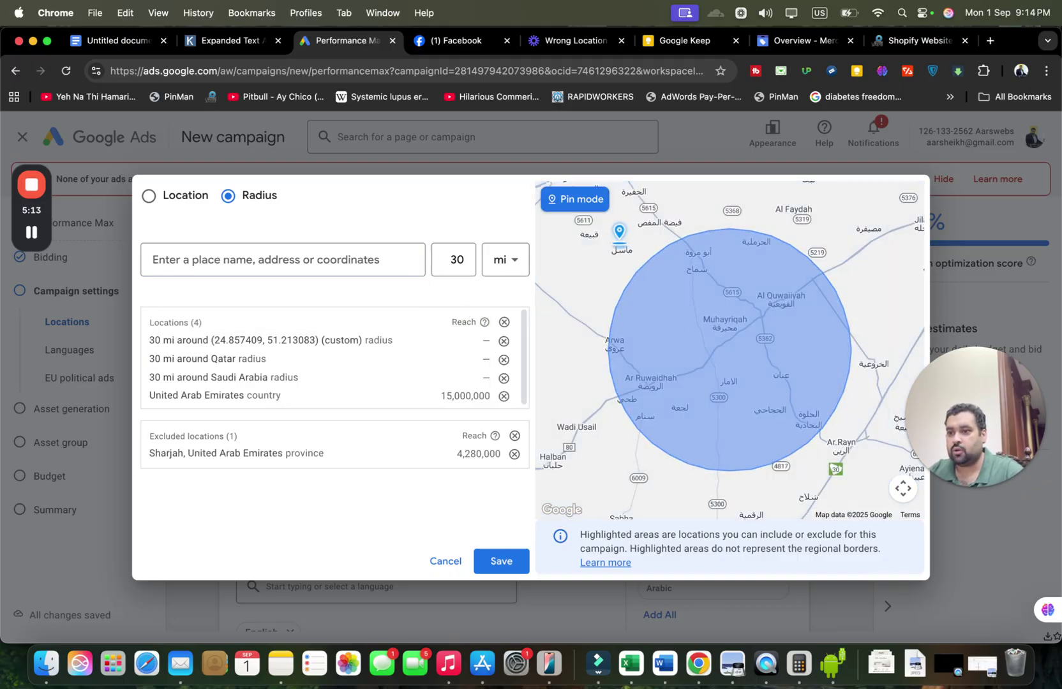
# Try custom 30-mile radii at two pinned points northwest of the Saudi Arabia circle.
pyautogui.click(614, 253)
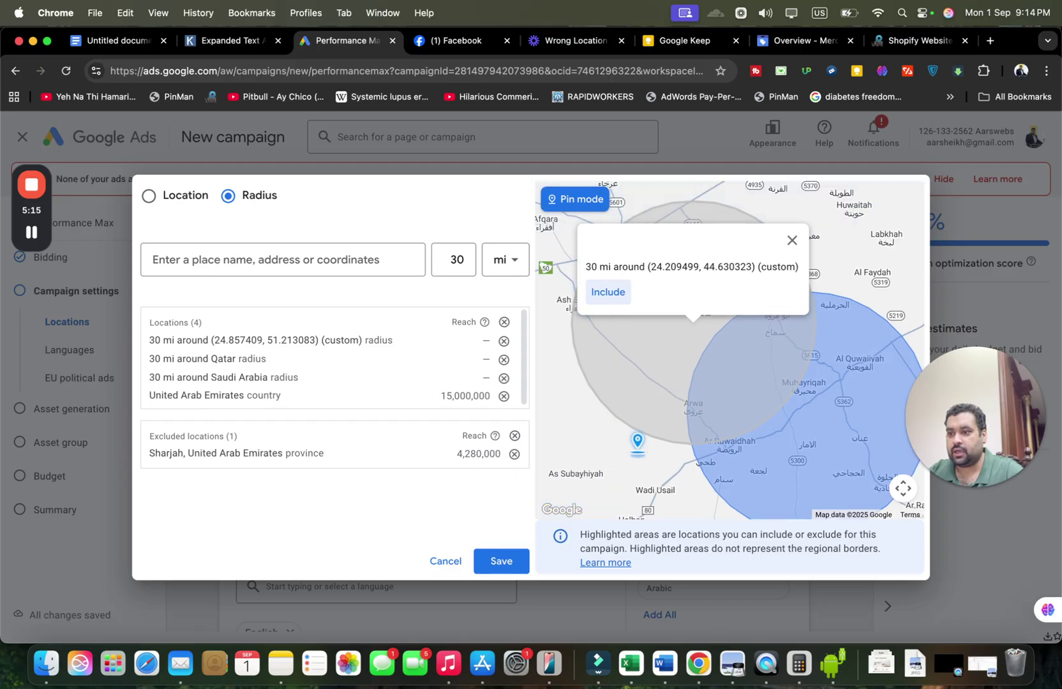
pyautogui.click(699, 291)
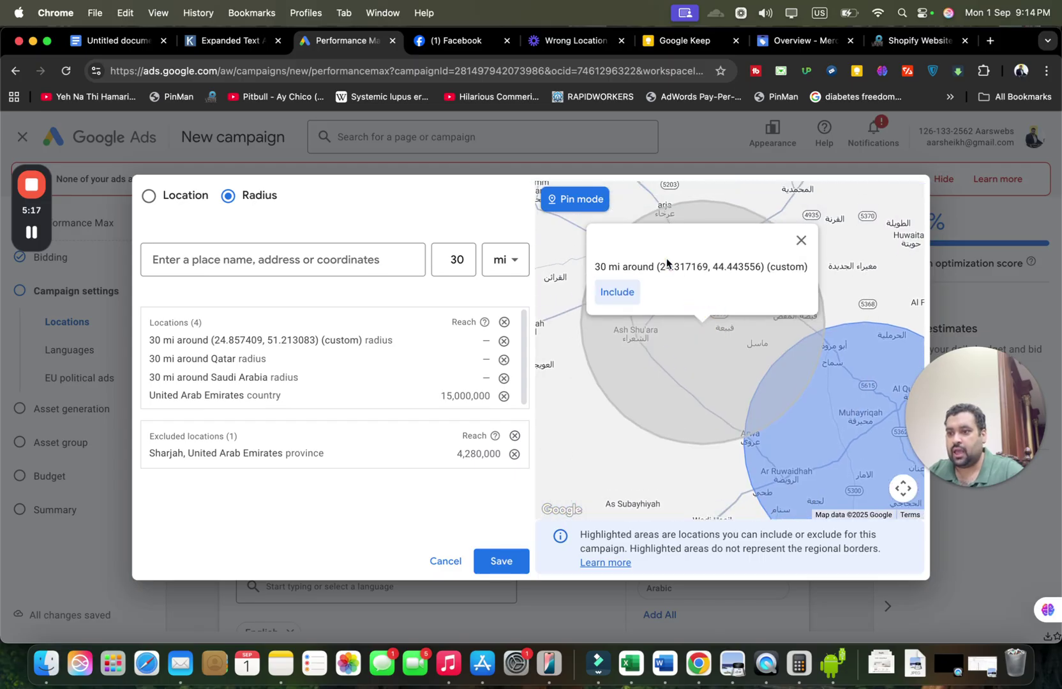
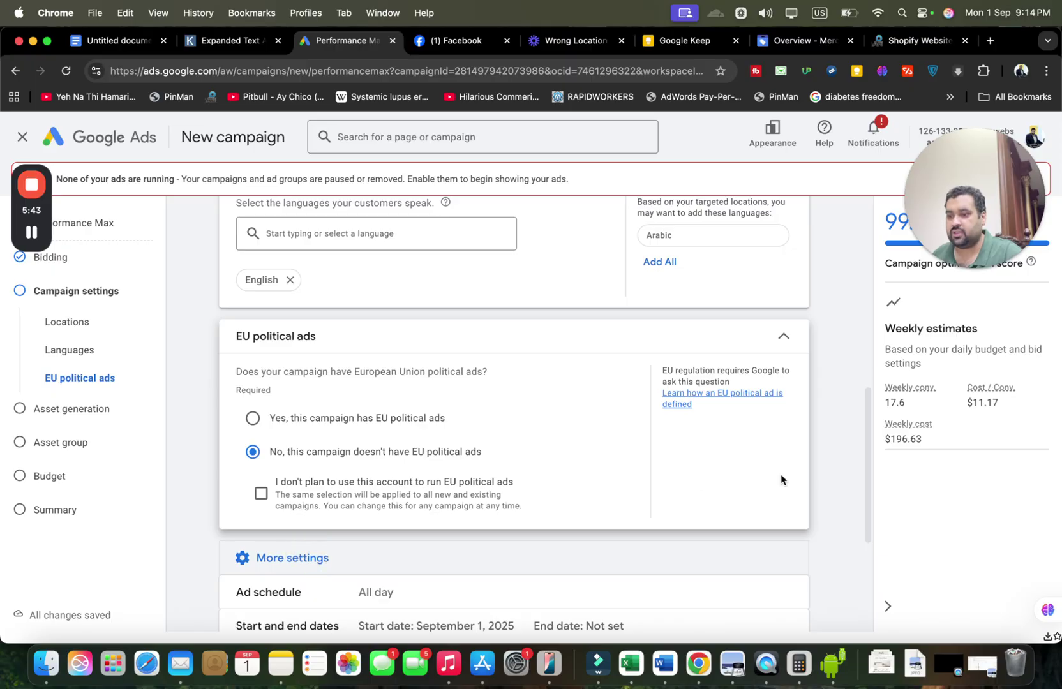
# Exclude TV screens from the campaign's devices, include them again, and continue to asset generation.
pyautogui.scroll(-5, 877, 455)
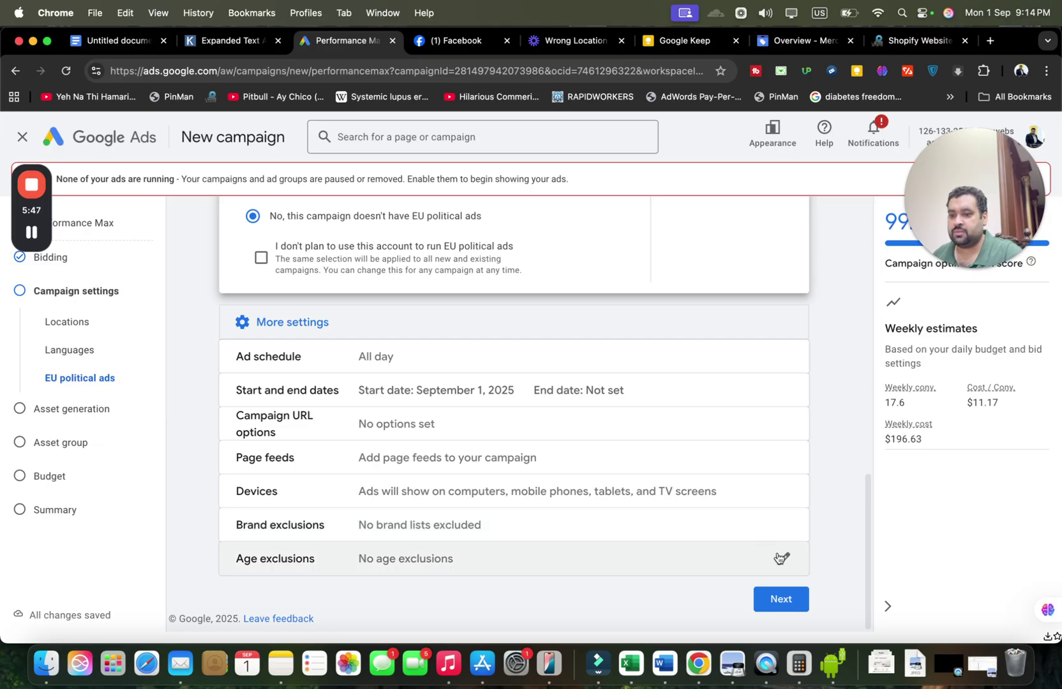
pyautogui.click(730, 493)
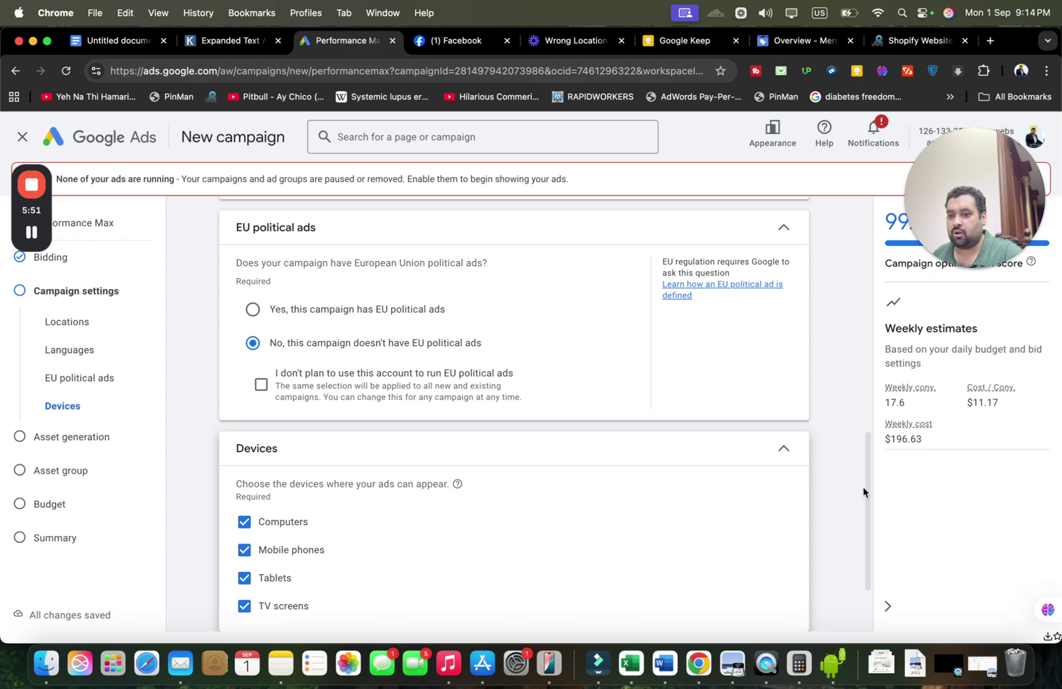
pyautogui.scroll(-3, 864, 504)
pyautogui.click(280, 503)
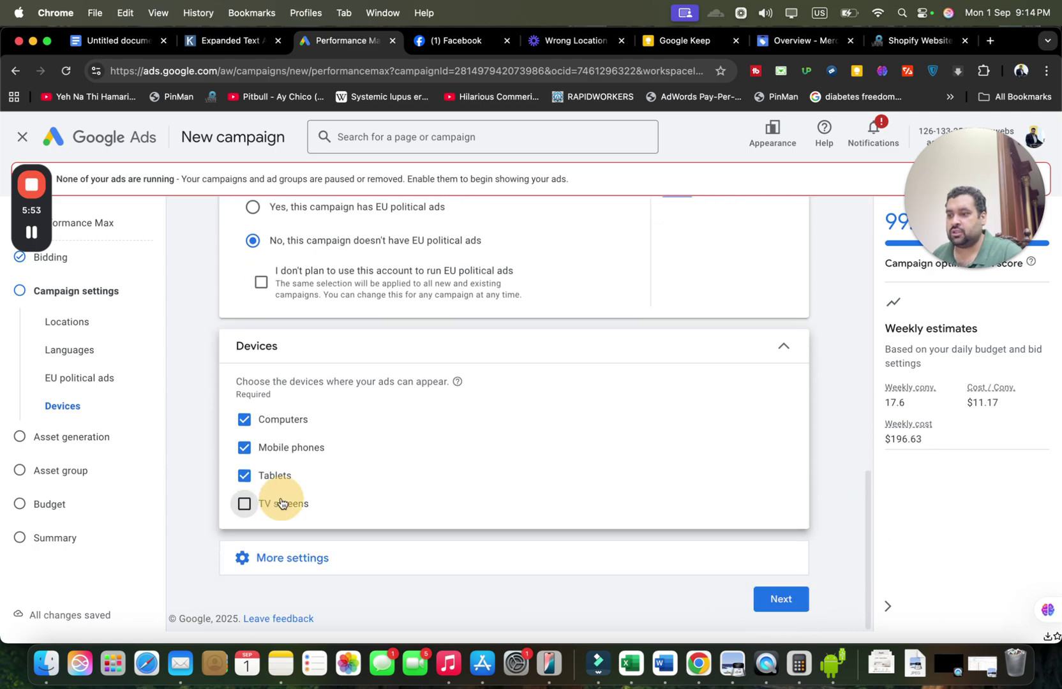
pyautogui.click(280, 504)
pyautogui.click(772, 599)
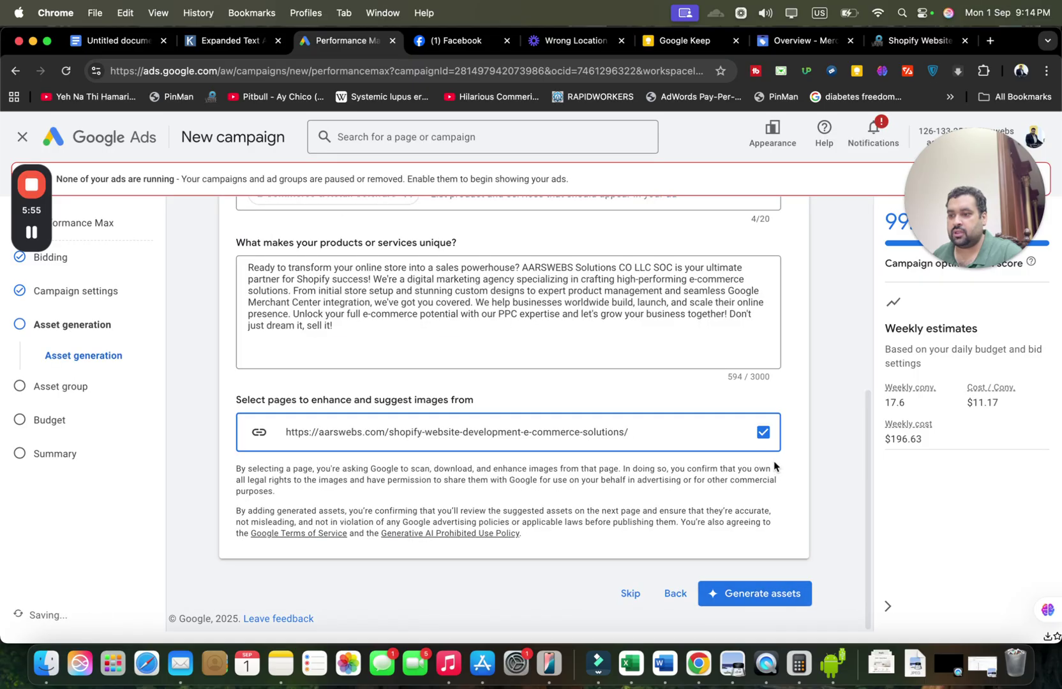
pyautogui.moveTo(867, 522); pyautogui.dragTo(863, 369)
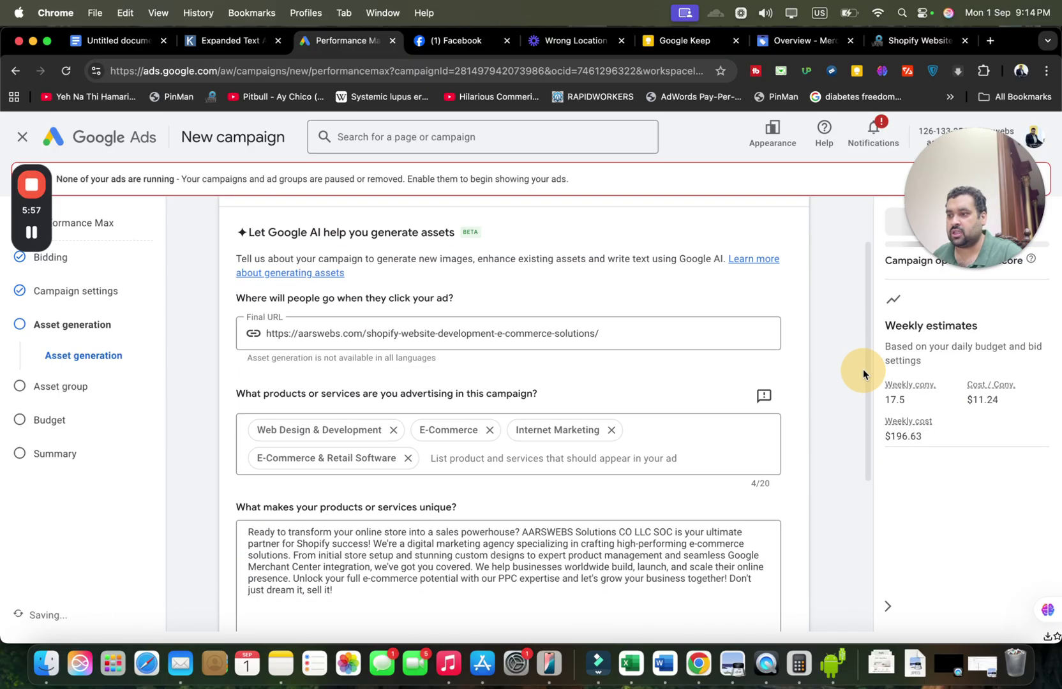
# Return to the campaign settings and examine the Campaign URL options, including tracking template, final URL suffix and custom parameters.
pyautogui.click(97, 297)
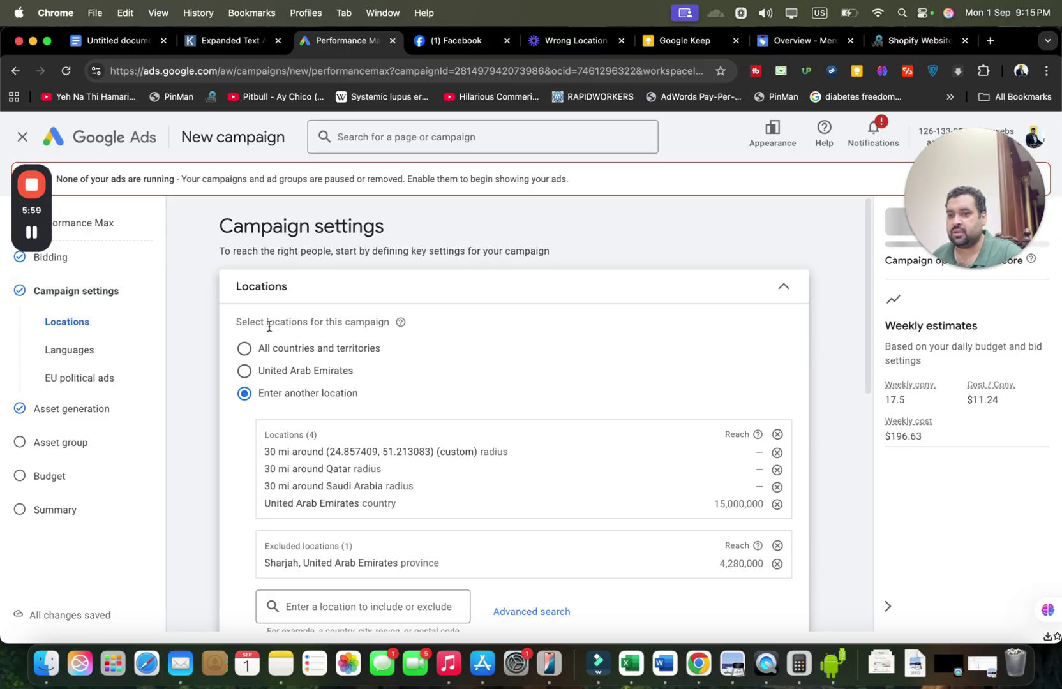
pyautogui.moveTo(867, 253); pyautogui.dragTo(868, 646)
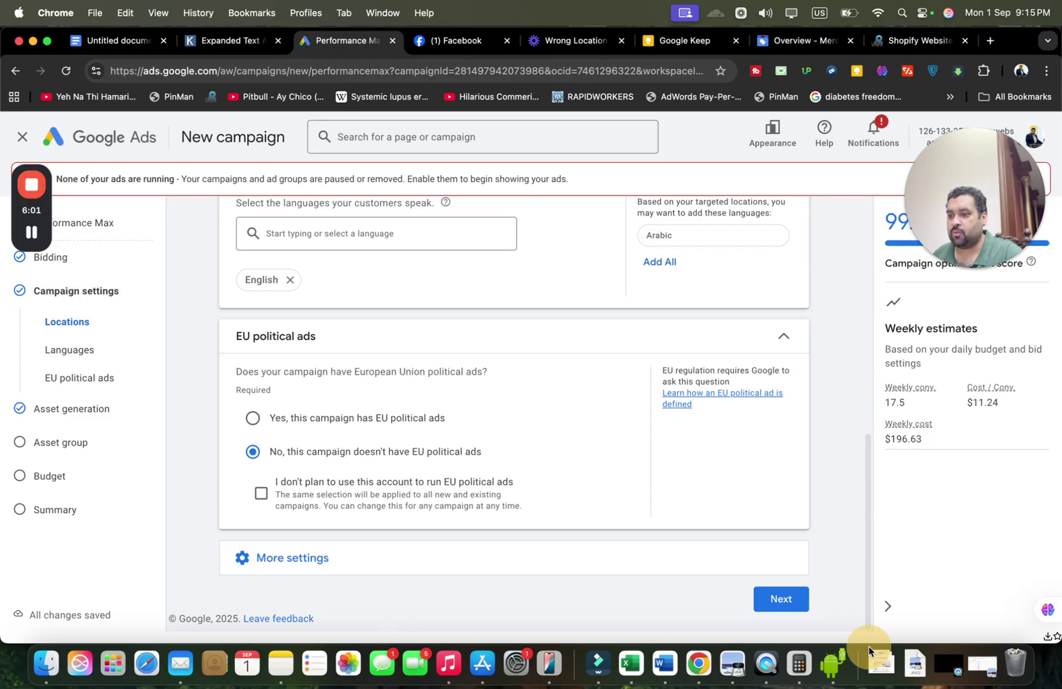
pyautogui.click(438, 556)
pyautogui.click(270, 564)
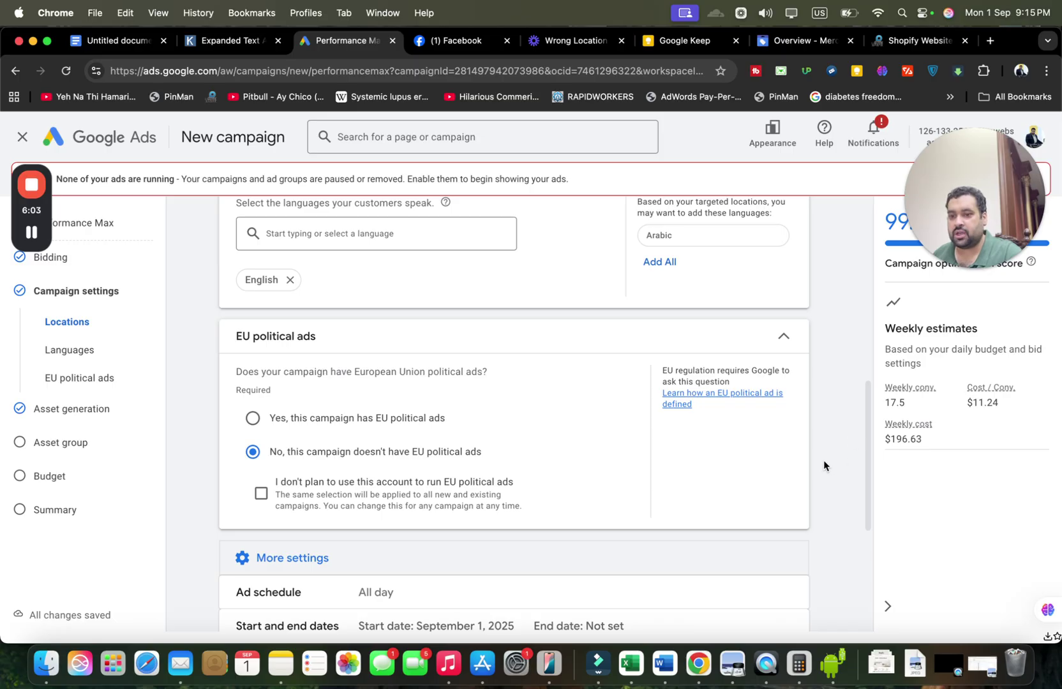
pyautogui.moveTo(866, 487); pyautogui.dragTo(865, 602)
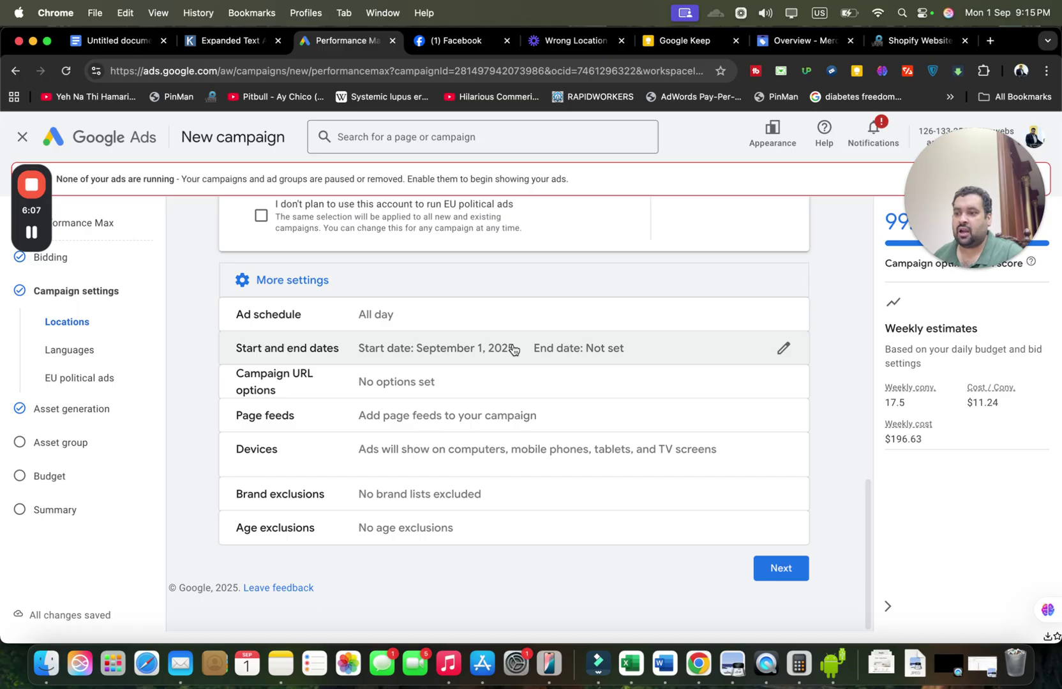
pyautogui.click(510, 383)
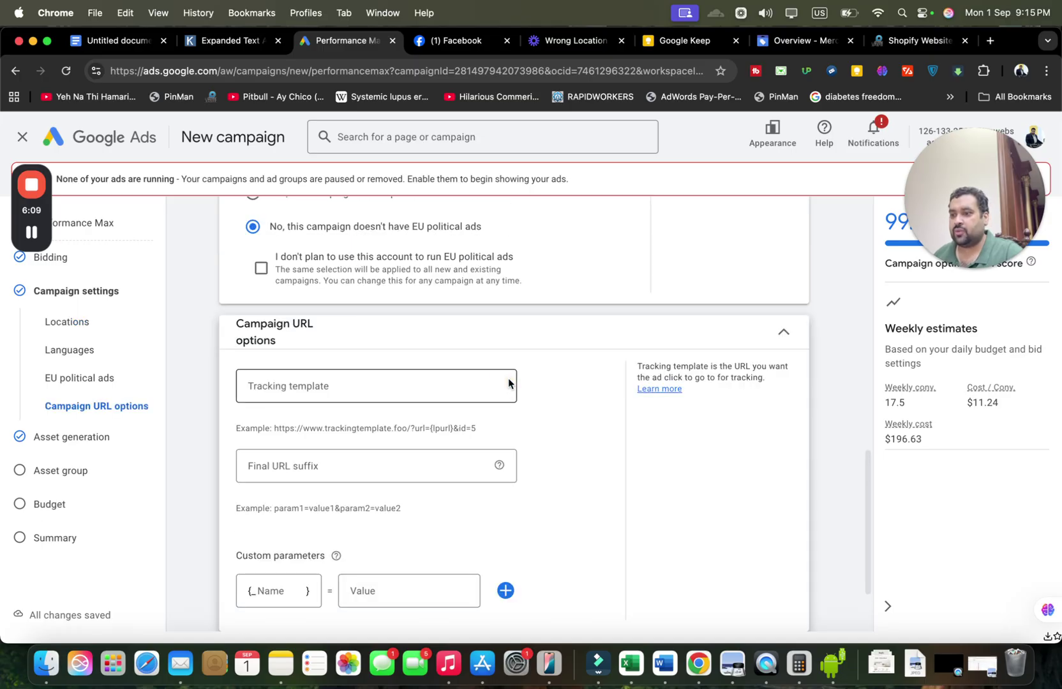
pyautogui.moveTo(869, 456); pyautogui.dragTo(869, 522)
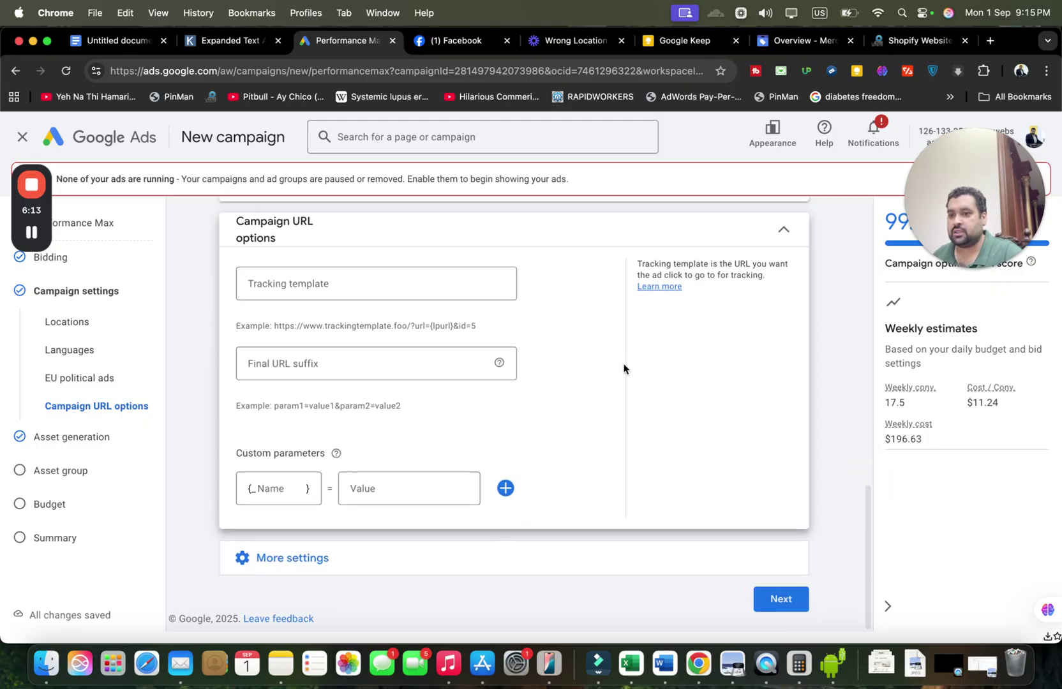
# Enable age exclusions without selecting any age range, and look over the remaining additional settings.
pyautogui.click(367, 564)
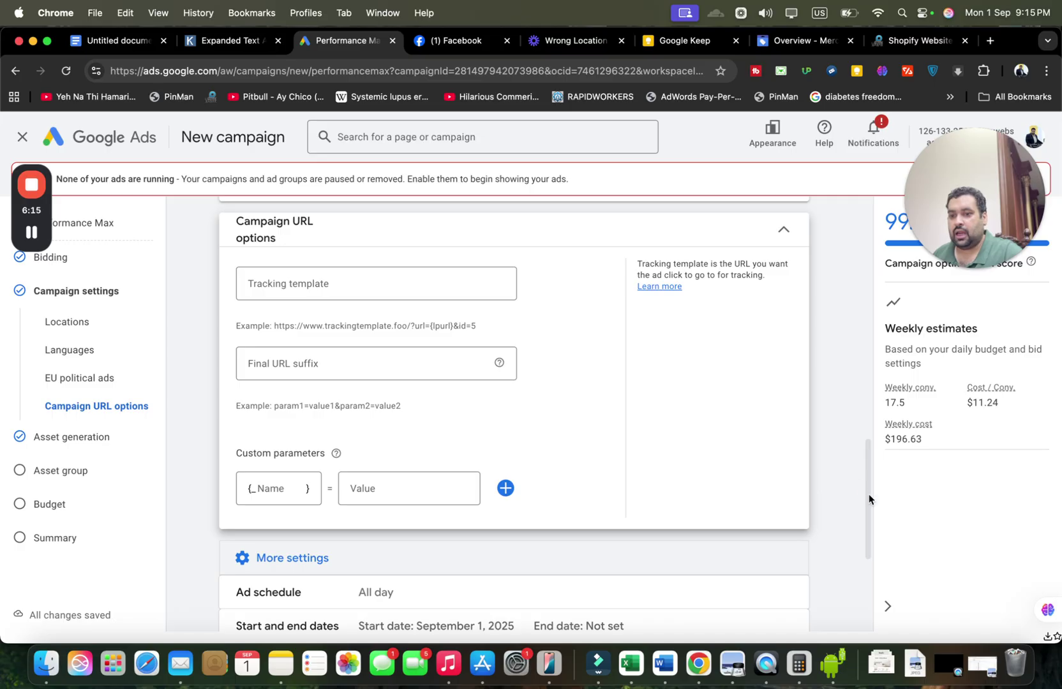
pyautogui.moveTo(868, 495); pyautogui.dragTo(860, 576)
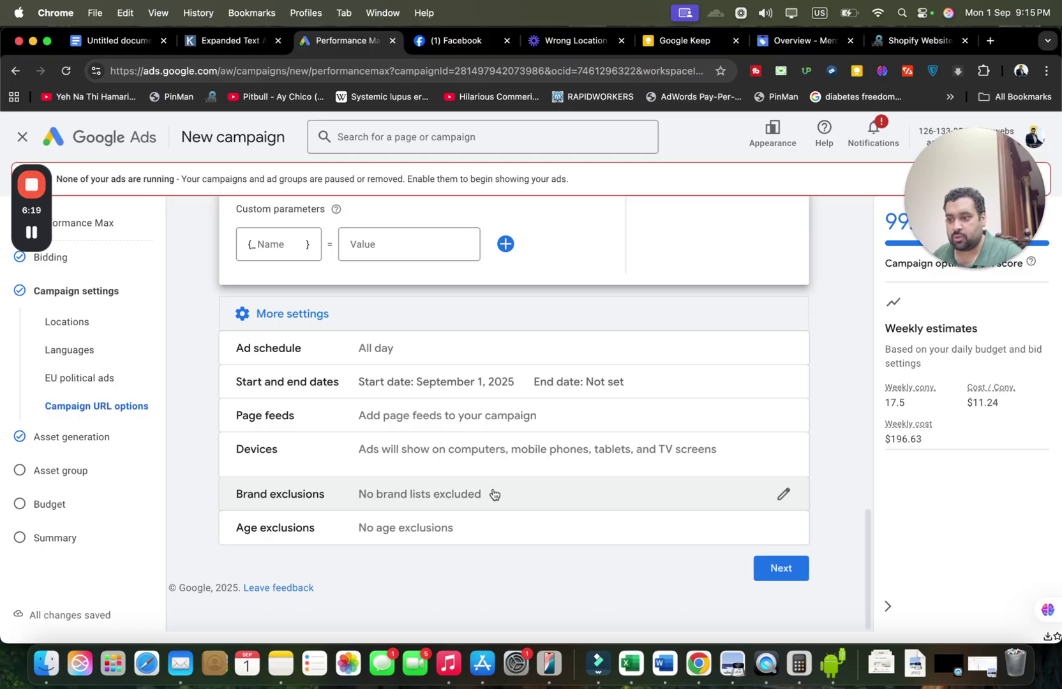
pyautogui.click(486, 529)
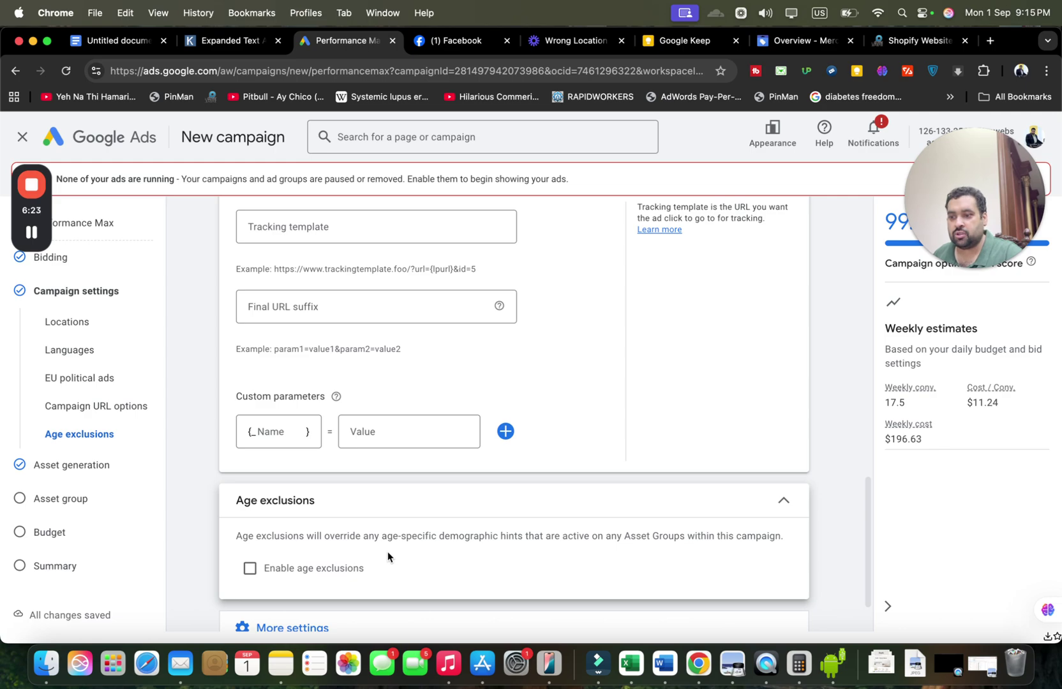
pyautogui.click(350, 574)
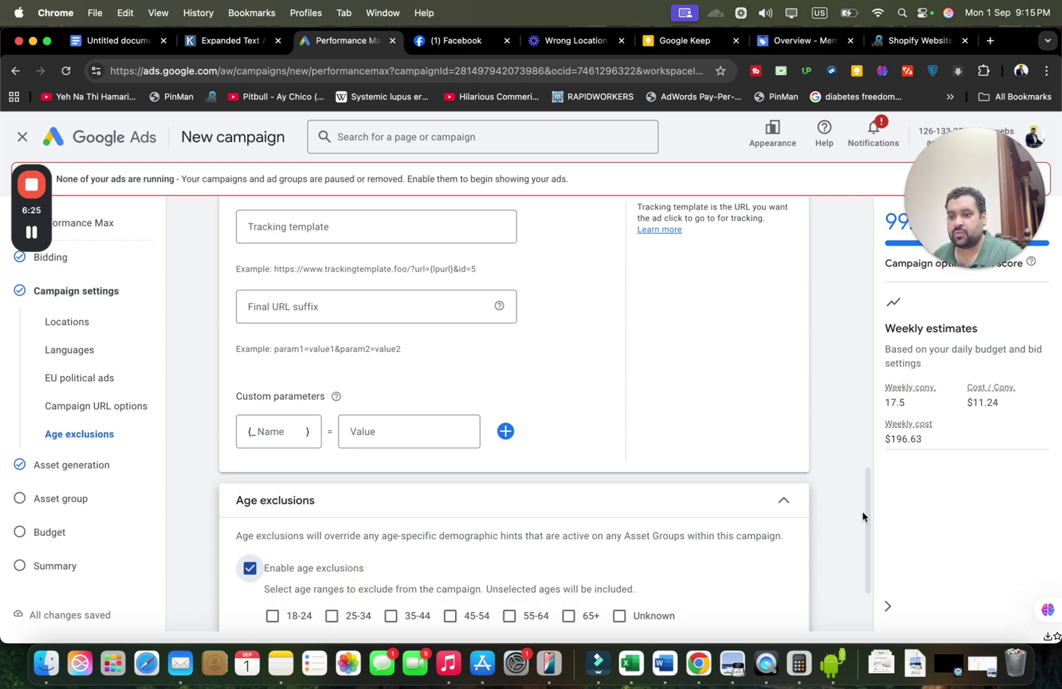
pyautogui.moveTo(871, 533); pyautogui.dragTo(870, 578)
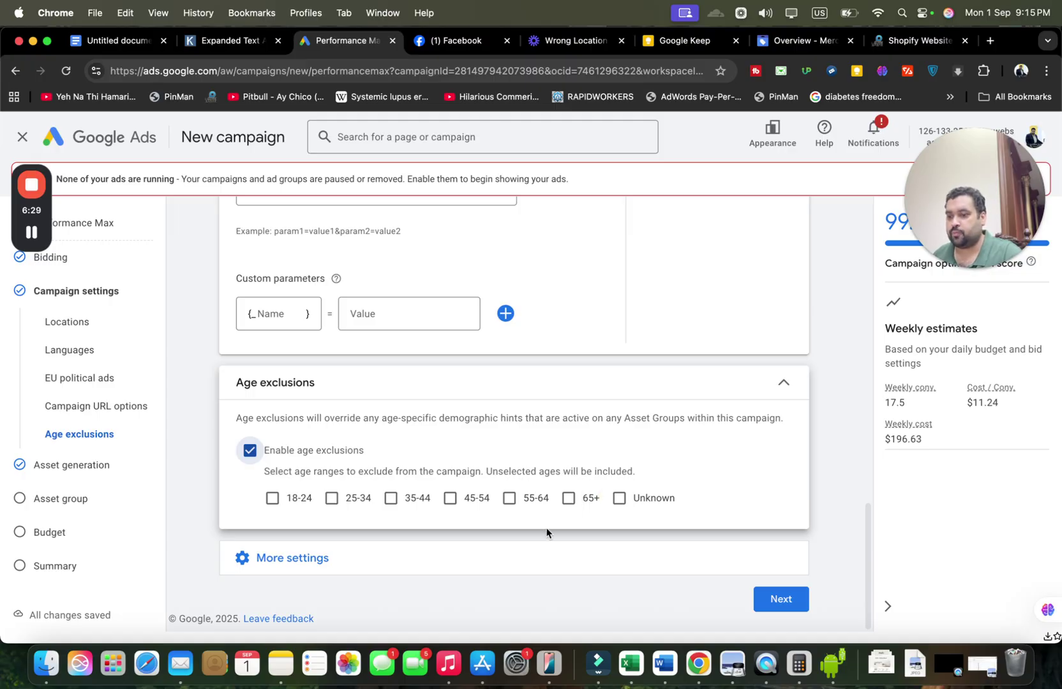
pyautogui.click(540, 555)
pyautogui.moveTo(869, 534); pyautogui.dragTo(877, 635)
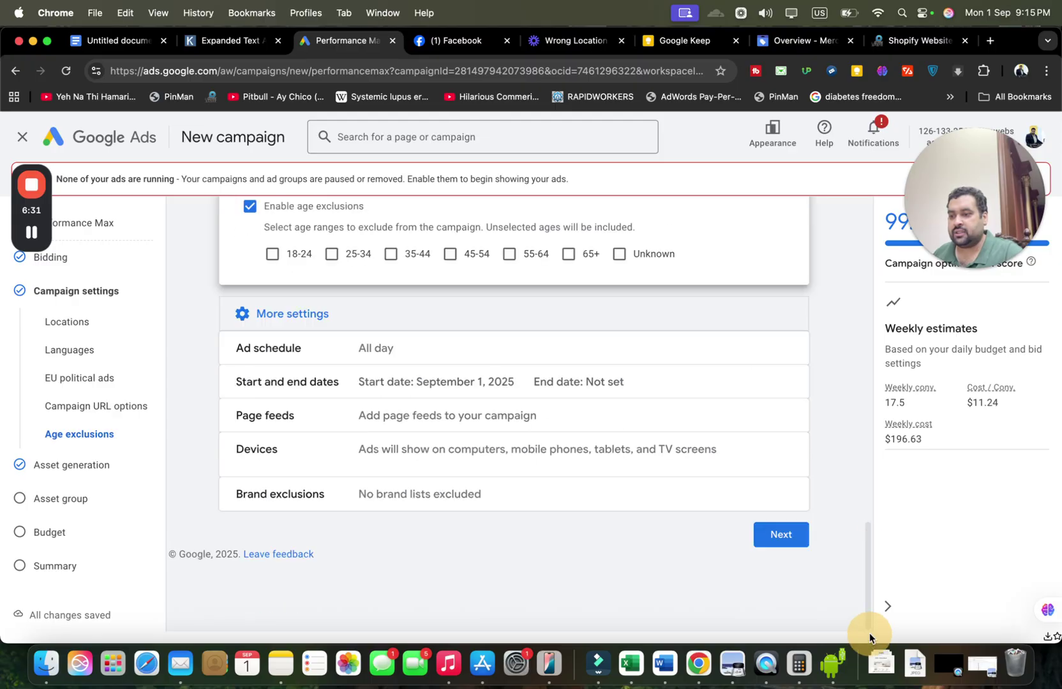
# Continue to asset generation and generate assets with the Shopify website development page selected as image source.
pyautogui.click(765, 533)
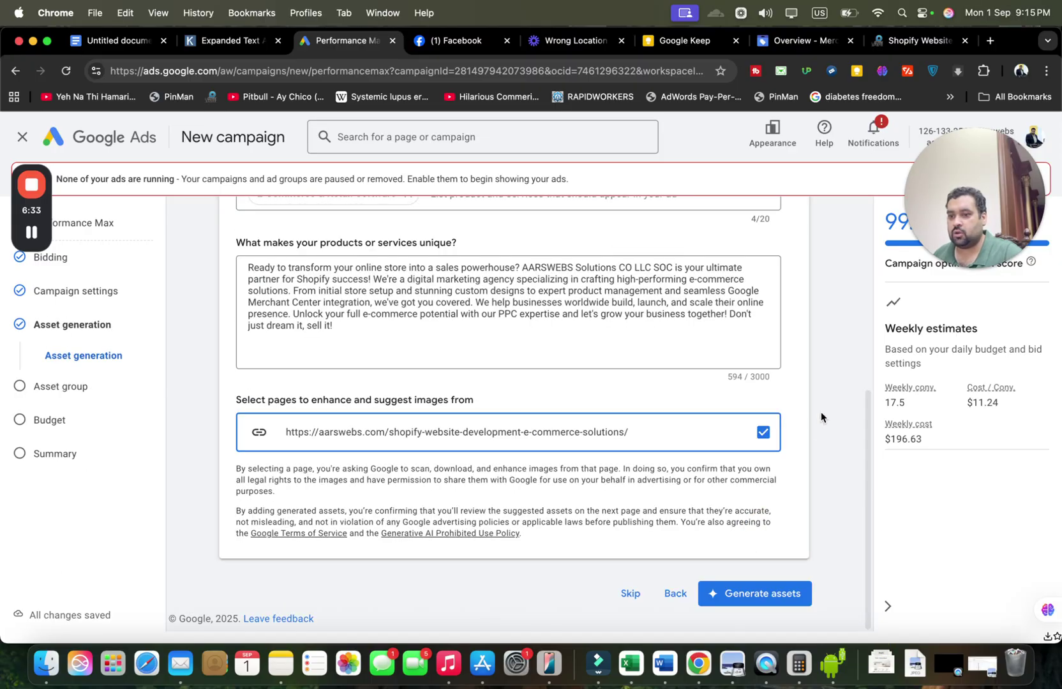
pyautogui.moveTo(863, 454); pyautogui.dragTo(858, 514)
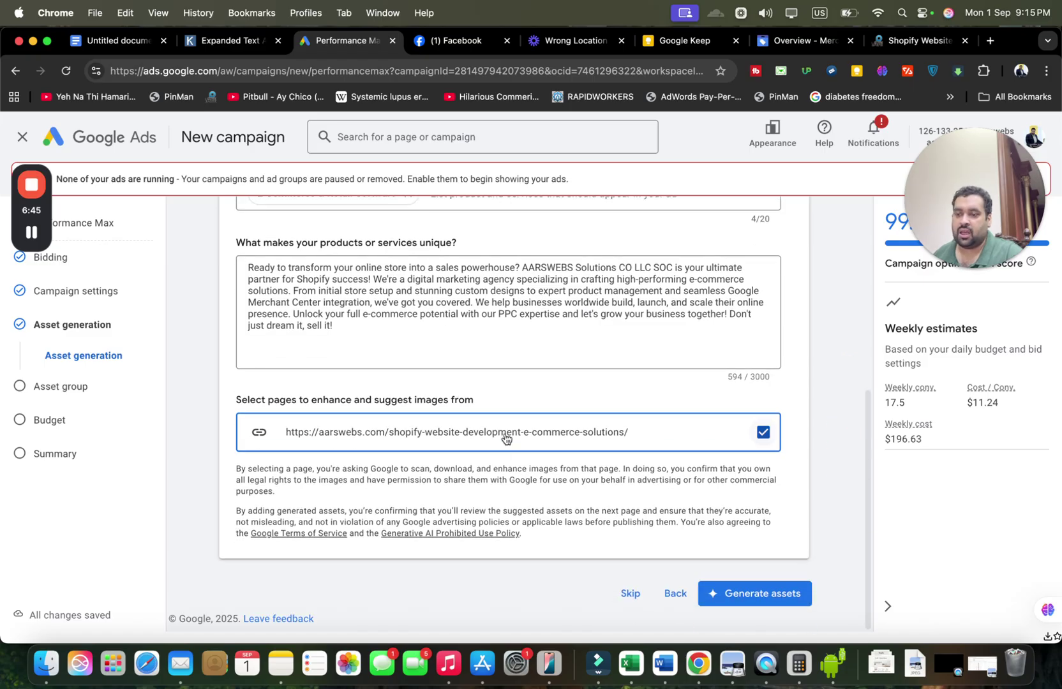
pyautogui.click(749, 594)
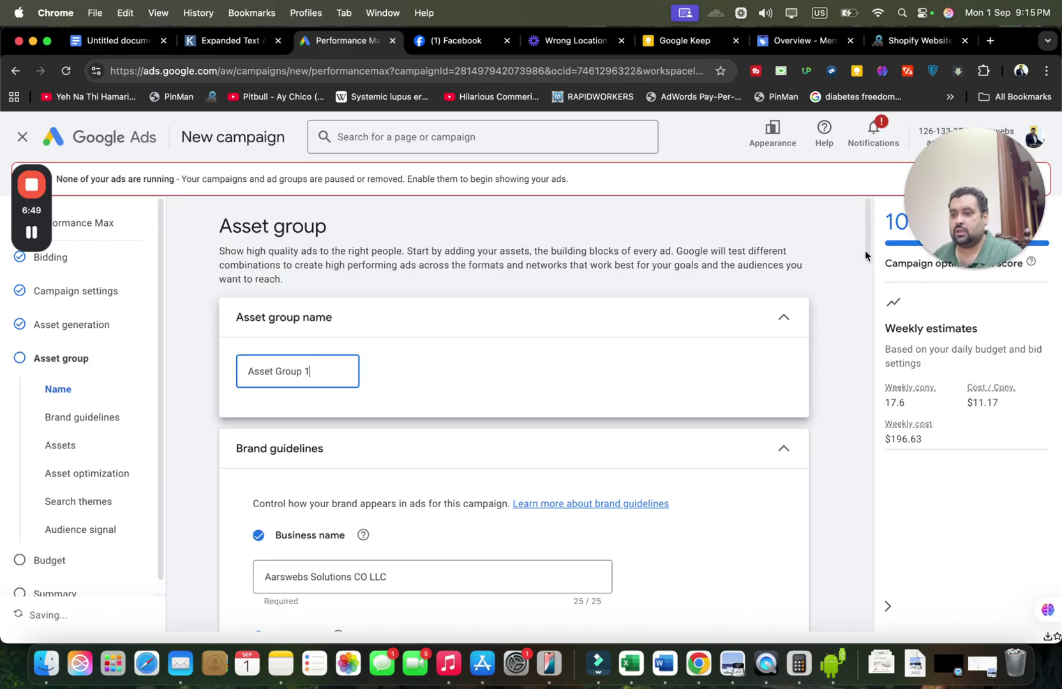
# Open the logo selection in the brand guidelines and check the logo on the AARSWEBS website.
pyautogui.moveTo(865, 250); pyautogui.dragTo(864, 275)
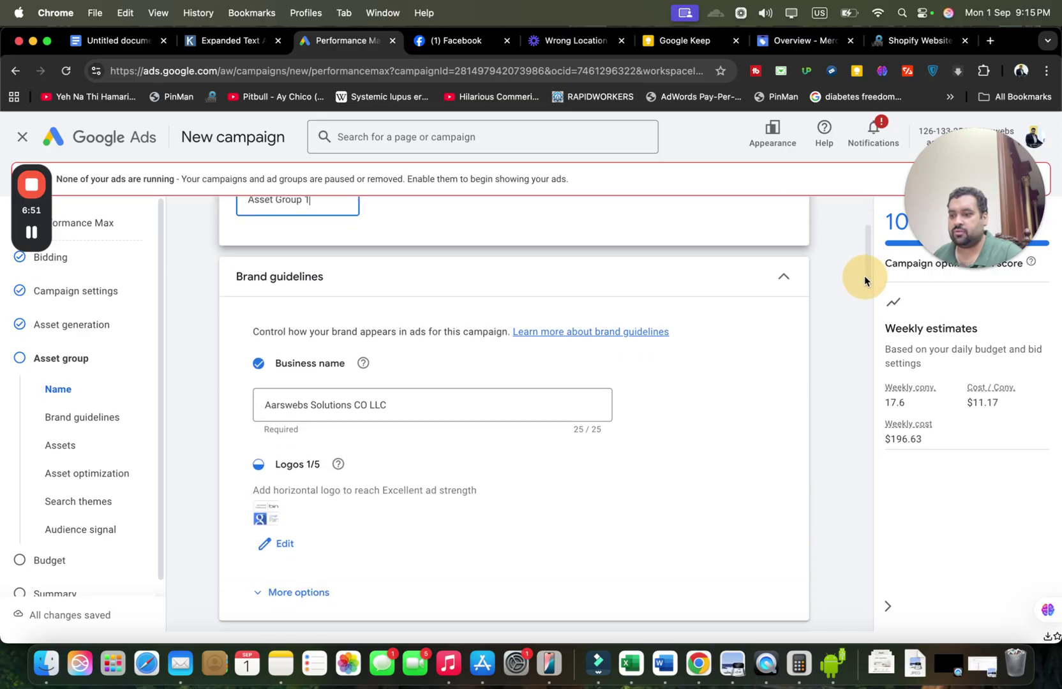
pyautogui.click(393, 409)
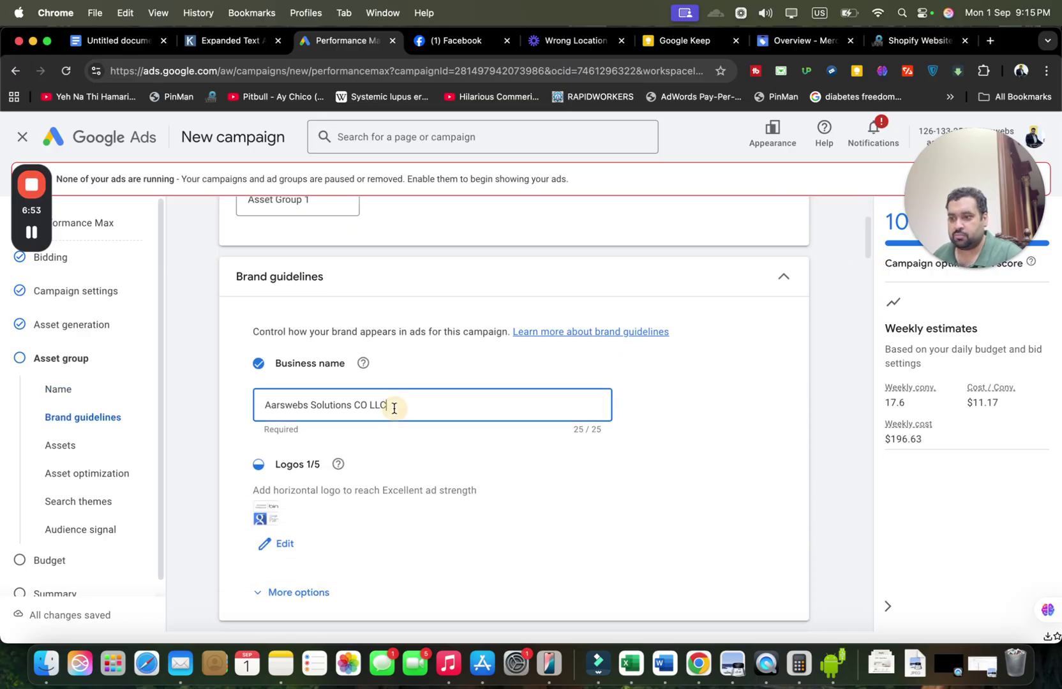
pyautogui.click(285, 543)
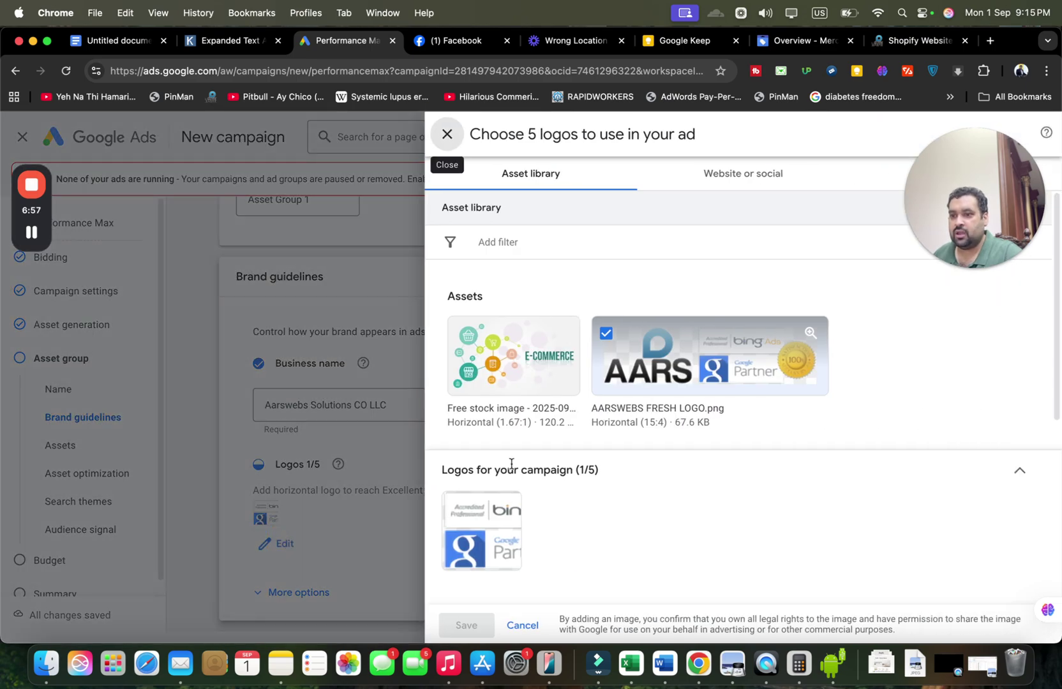
pyautogui.click(889, 43)
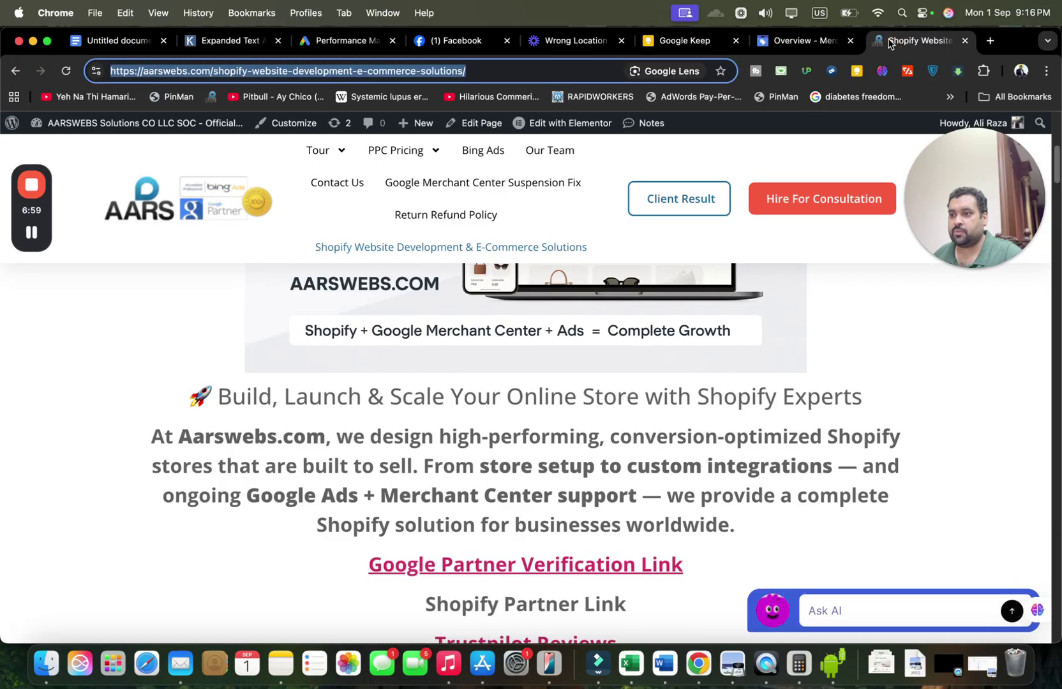
pyautogui.click(317, 49)
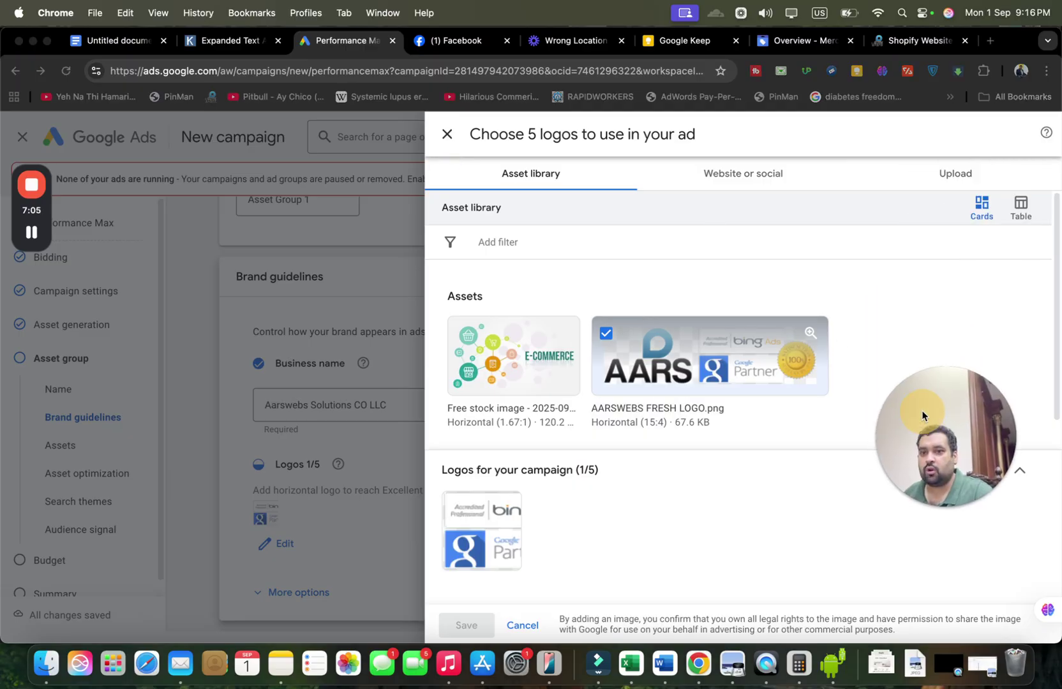
# Examine the upload and website-or-social logo sources, cancel the logo selection, and view the logo size guidelines.
pyautogui.click(950, 172)
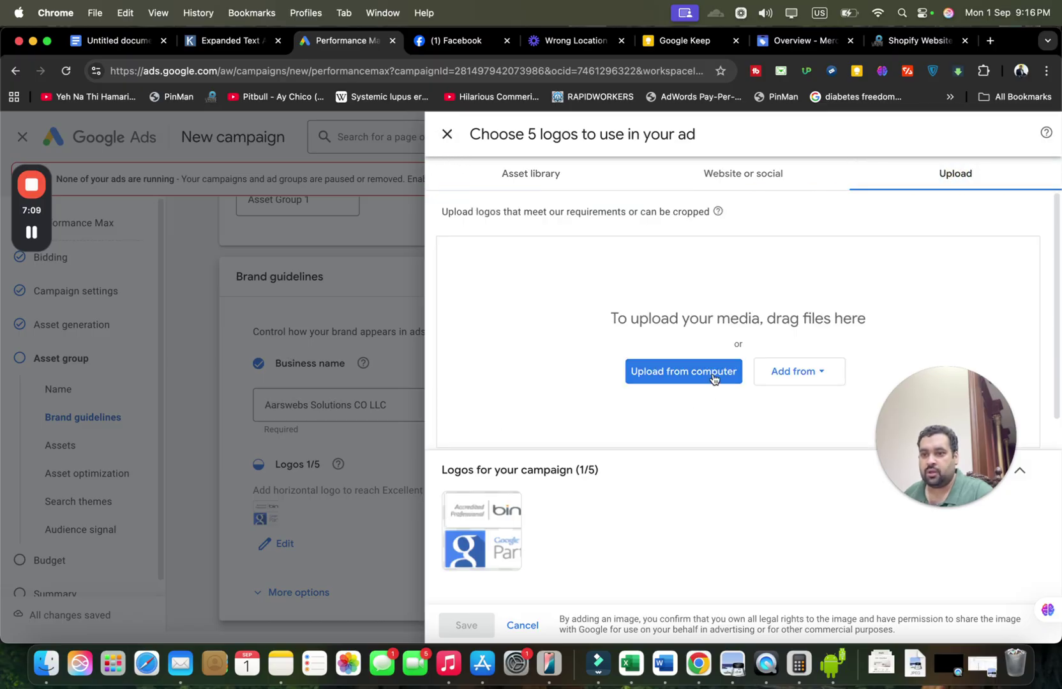
pyautogui.click(789, 176)
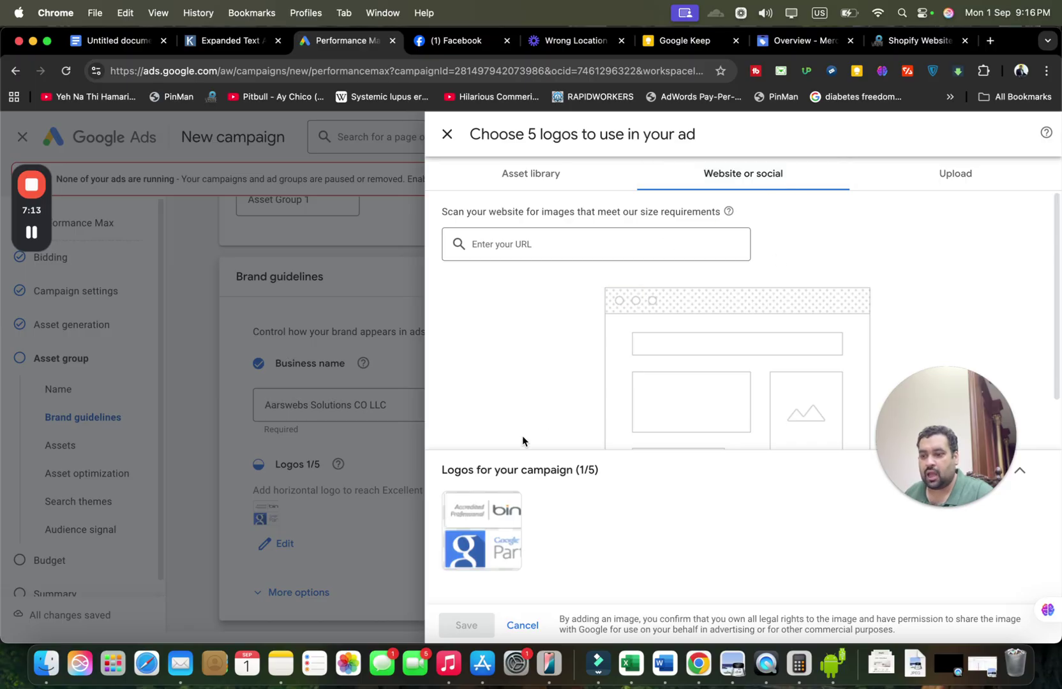
pyautogui.click(527, 619)
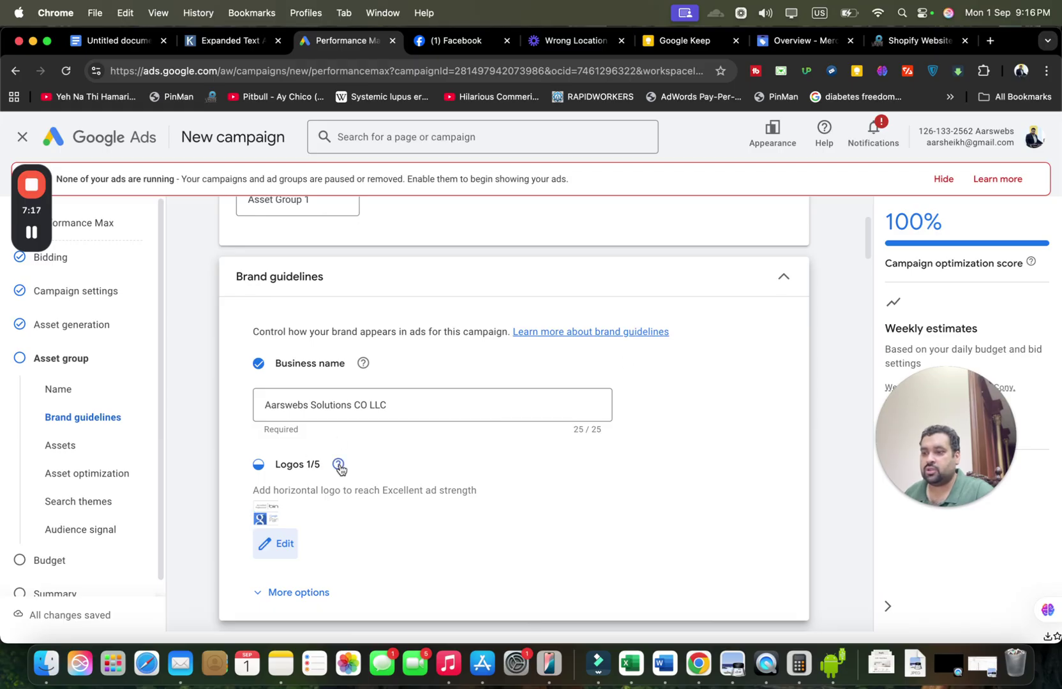
pyautogui.moveTo(339, 466)
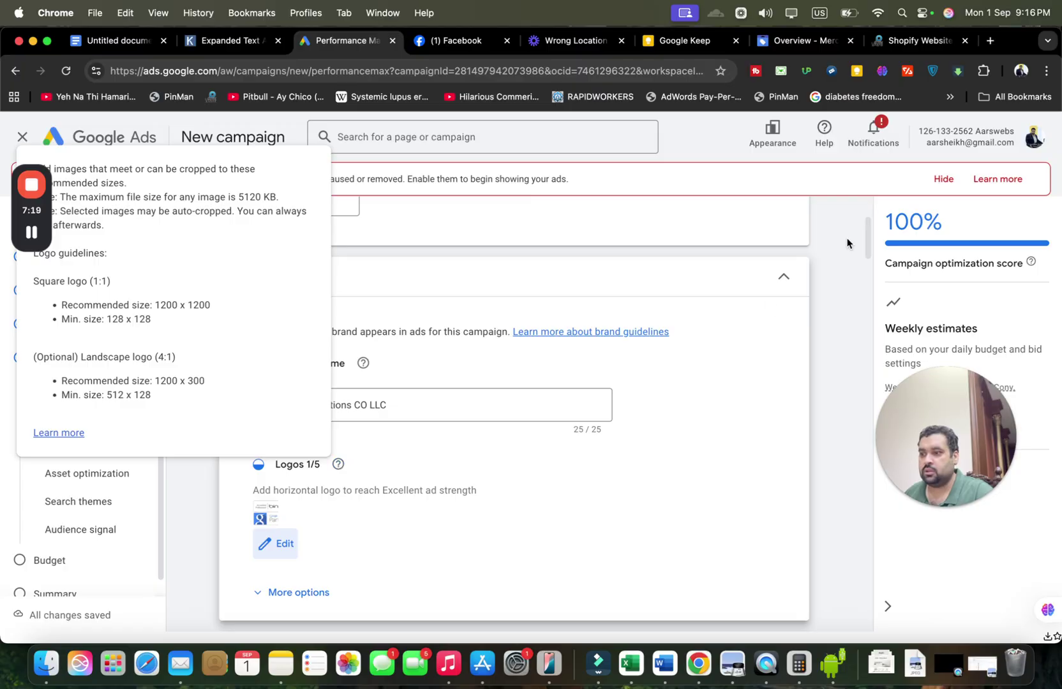
# Expand the custom color and font options in the brand guidelines, and open the first headline for editing in the assets.
pyautogui.scroll(-5, 866, 255)
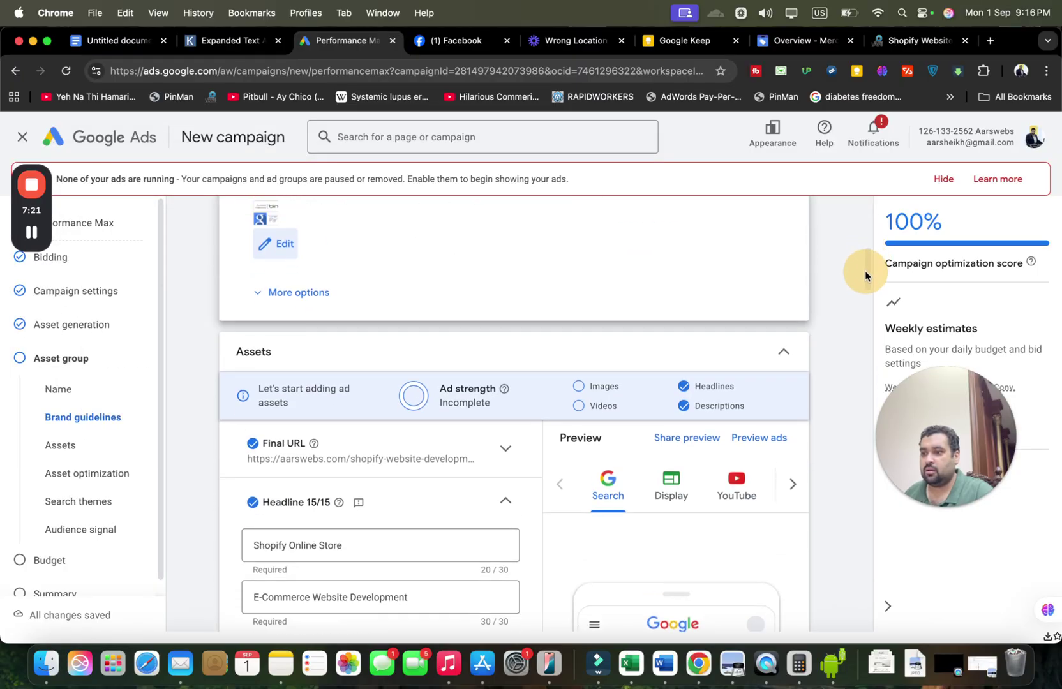
pyautogui.scroll(2, 864, 275)
pyautogui.click(280, 397)
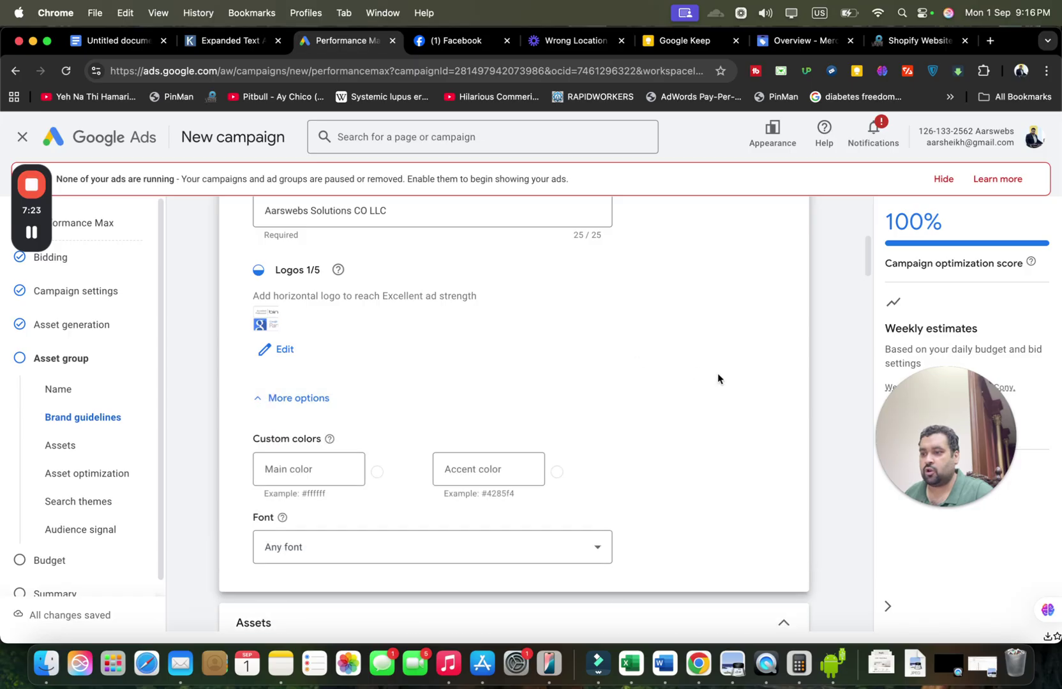
pyautogui.moveTo(865, 268); pyautogui.dragTo(848, 312)
pyautogui.click(319, 345)
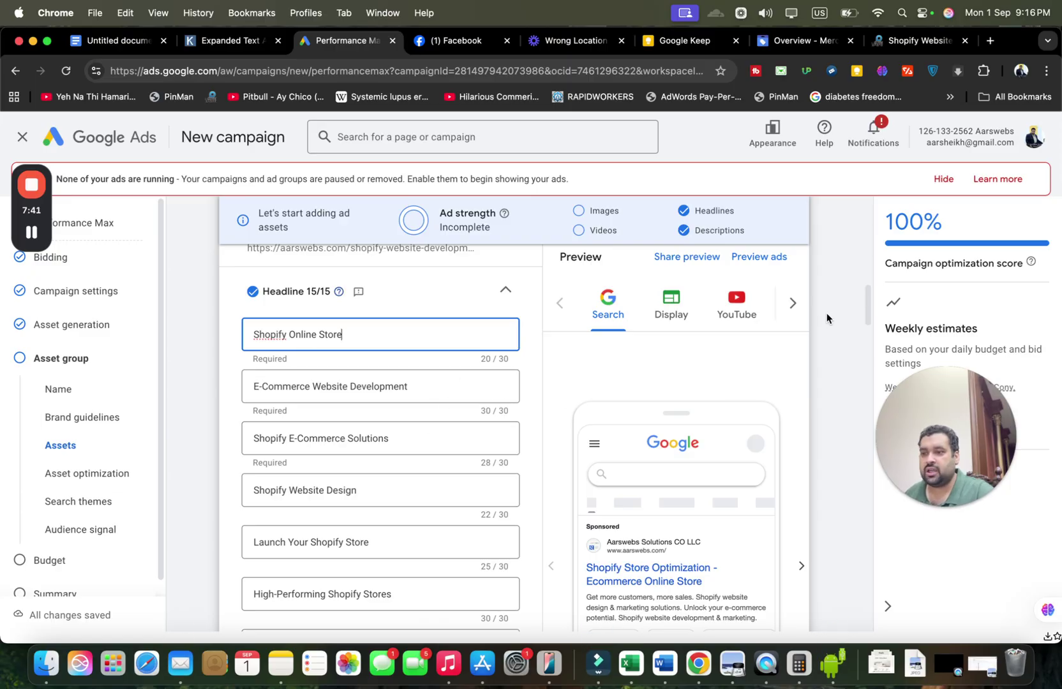
# Review the generated long headlines and descriptions in the asset group, checking the full text of individual entries.
pyautogui.moveTo(866, 296); pyautogui.dragTo(863, 408)
pyautogui.click(486, 297)
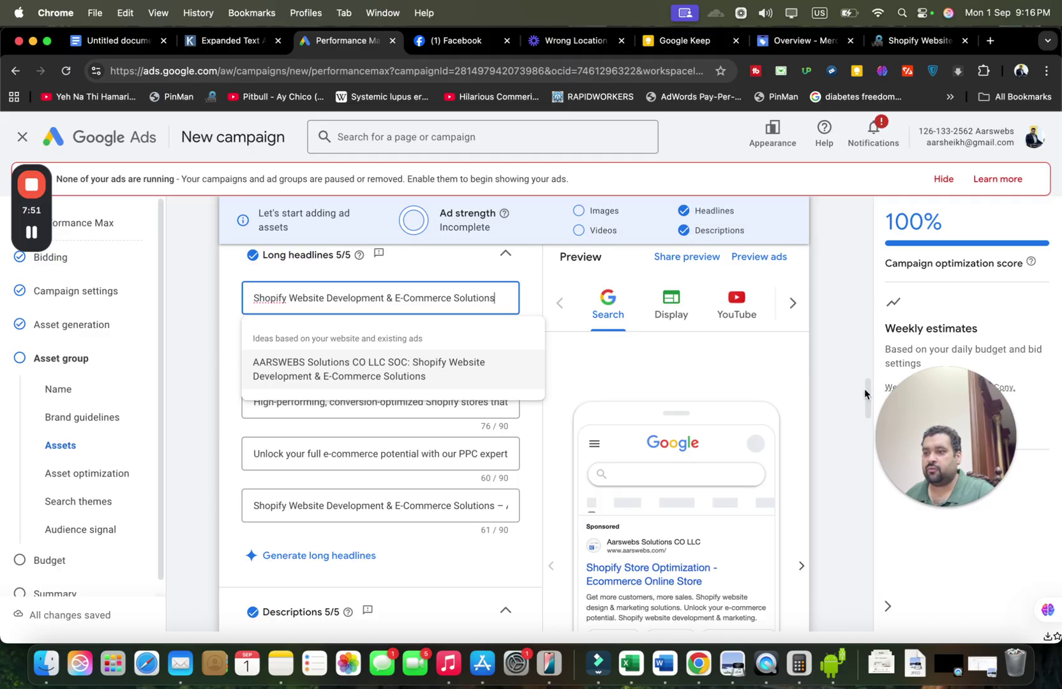
pyautogui.moveTo(865, 393); pyautogui.dragTo(587, 429)
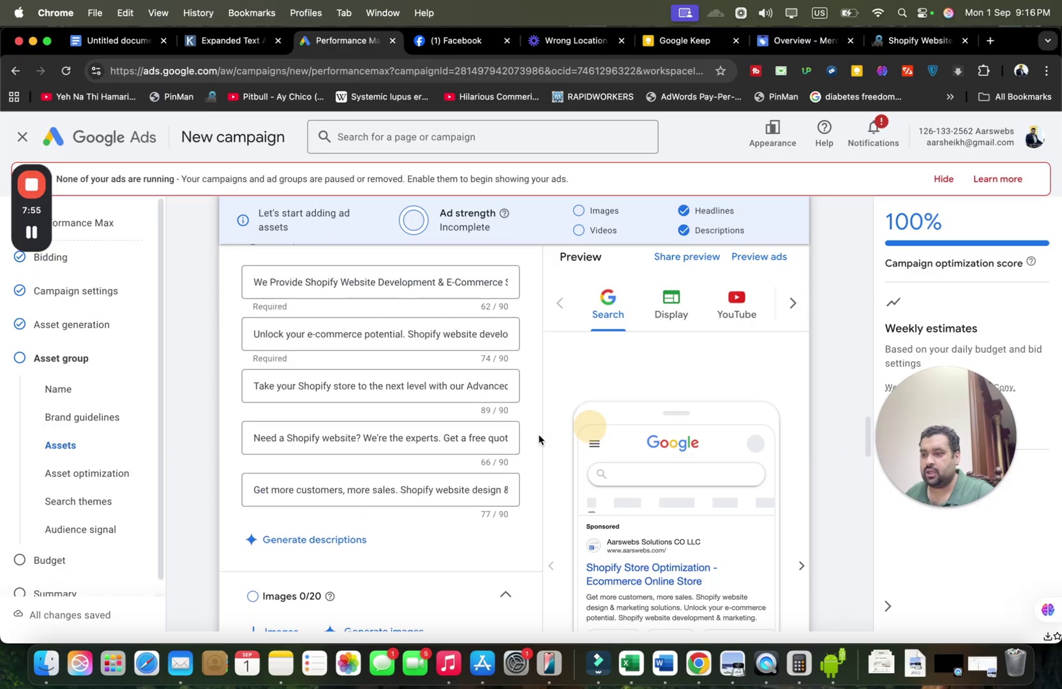
pyautogui.click(390, 488)
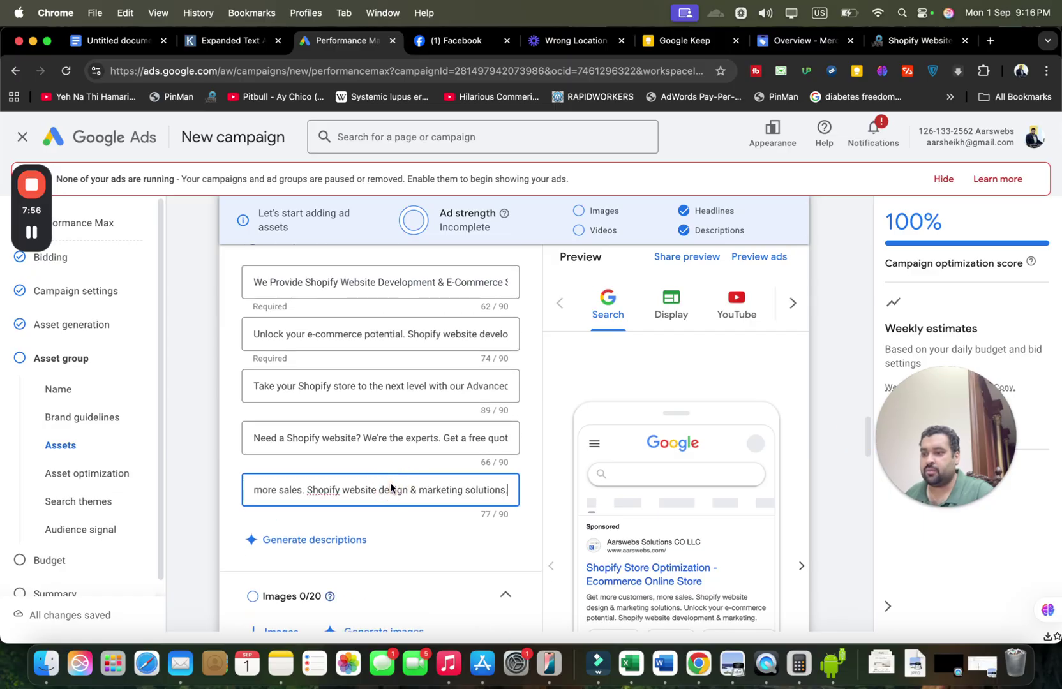
pyautogui.click(405, 339)
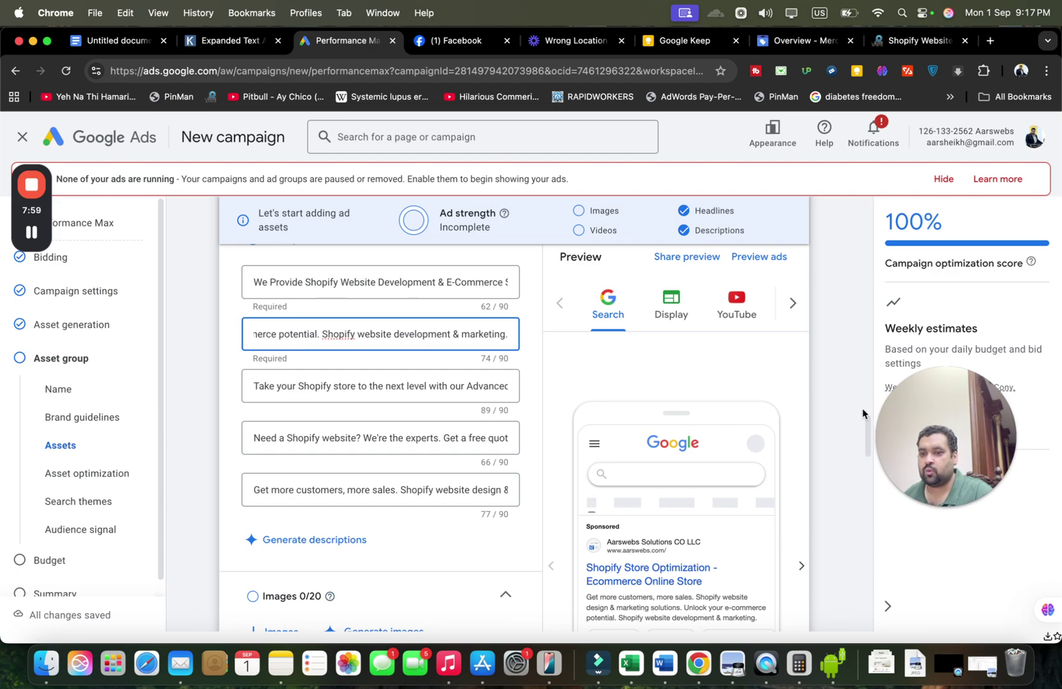
# Open the image selection and examine the suggested, asset library, generated, website-or-social and upload sources.
pyautogui.moveTo(864, 434)
pyautogui.mouseDown()
pyautogui.moveTo(859, 471)
pyautogui.moveTo(859, 455)
pyautogui.mouseUp()
pyautogui.click(253, 379)
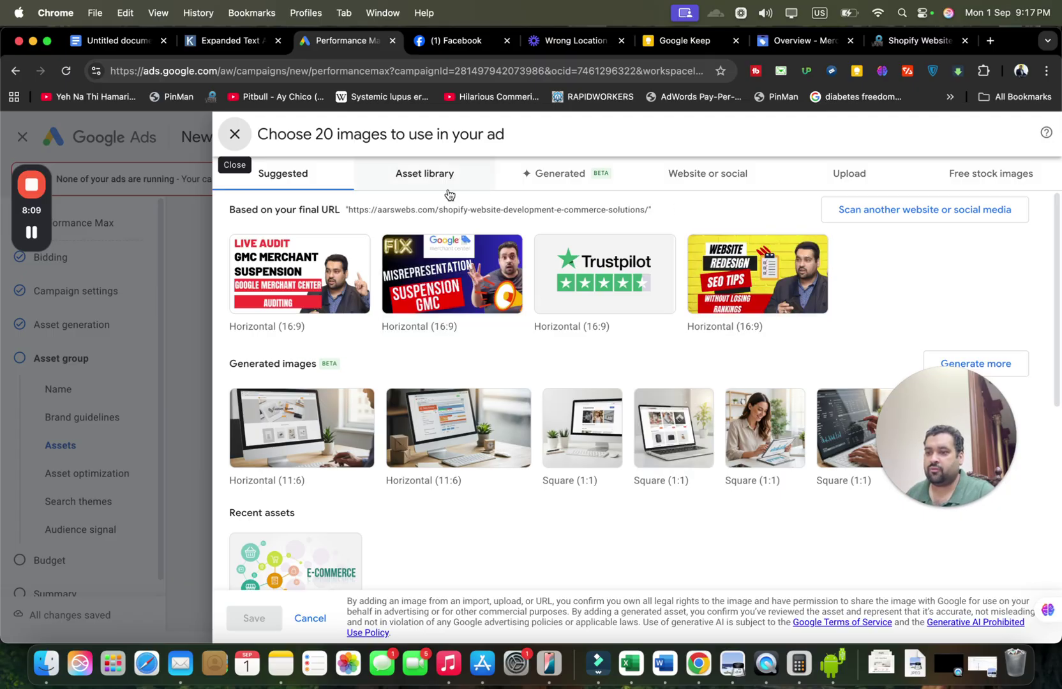
pyautogui.click(421, 550)
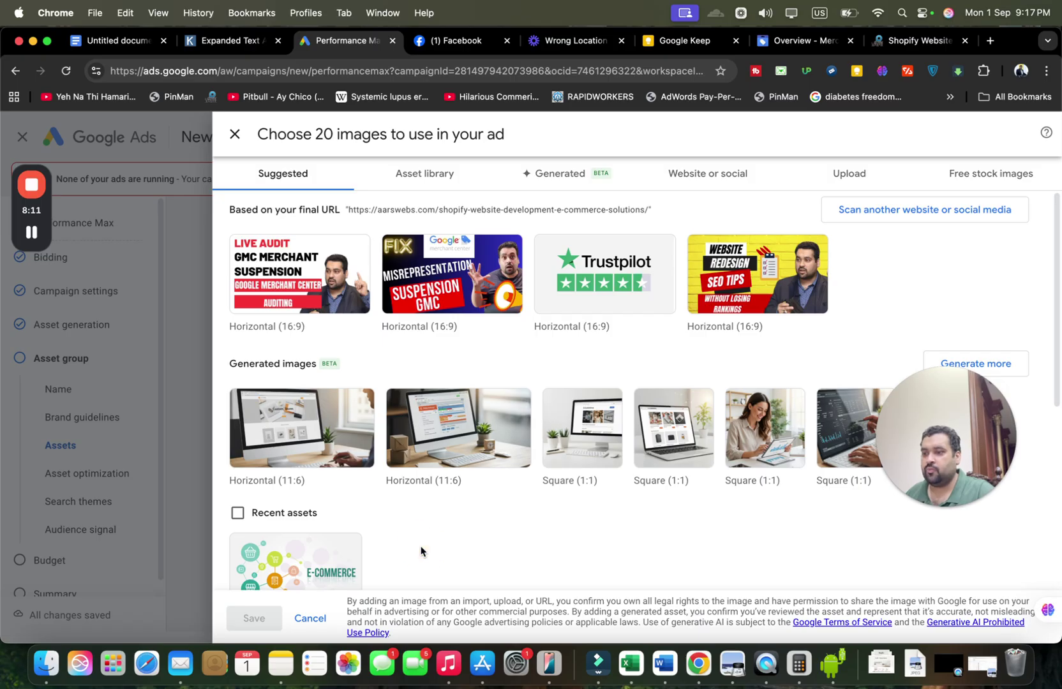
pyautogui.click(473, 181)
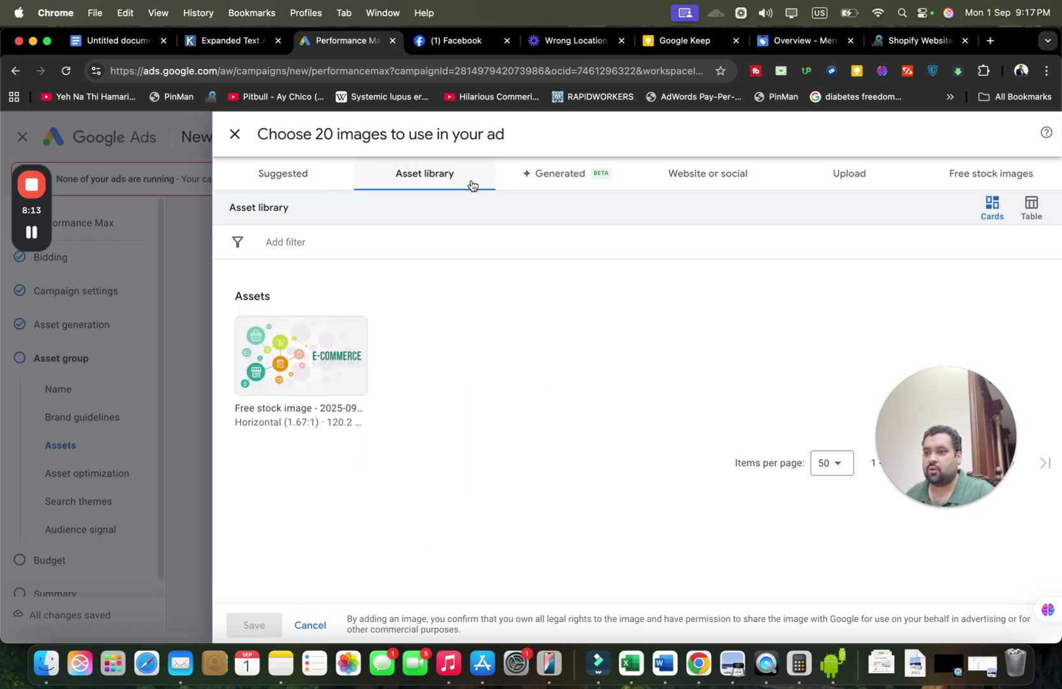
pyautogui.click(546, 177)
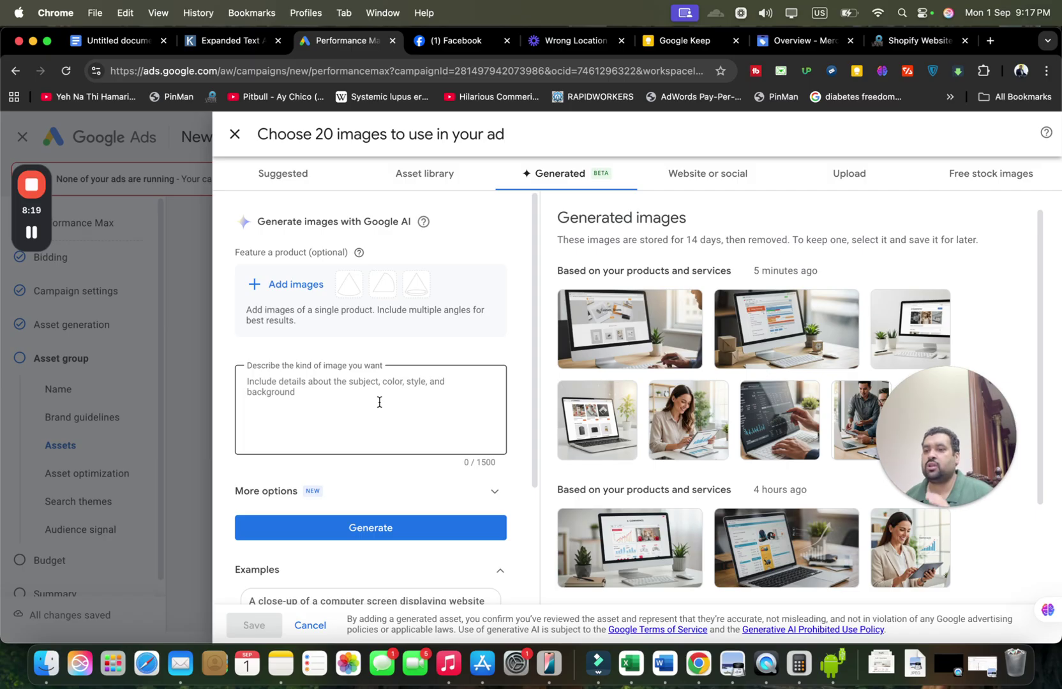
pyautogui.click(708, 169)
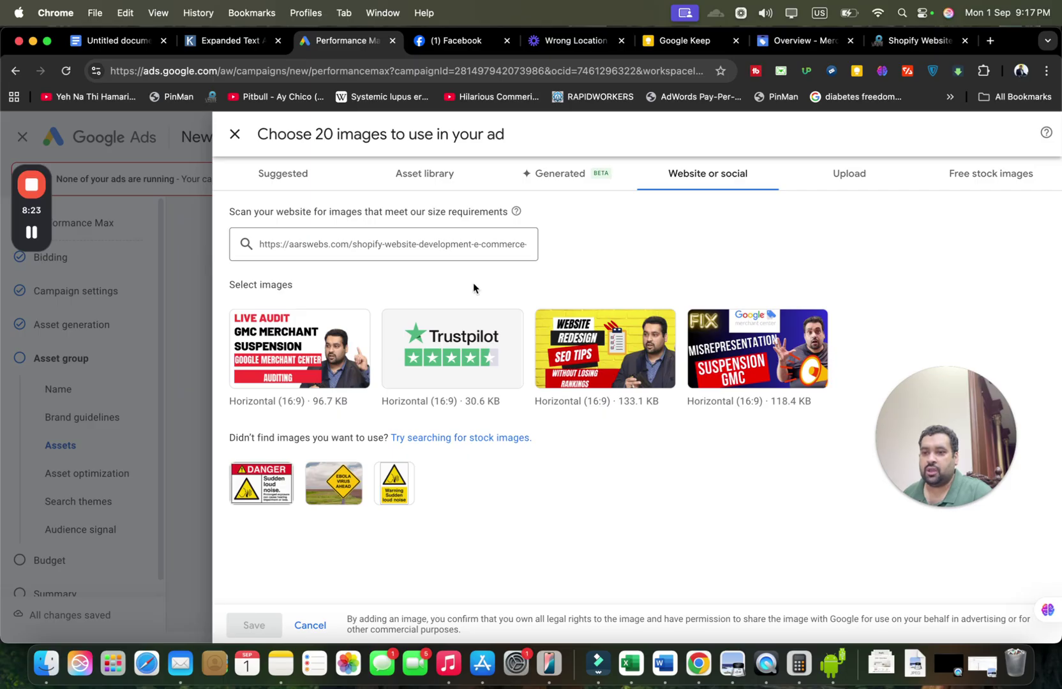
pyautogui.click(834, 178)
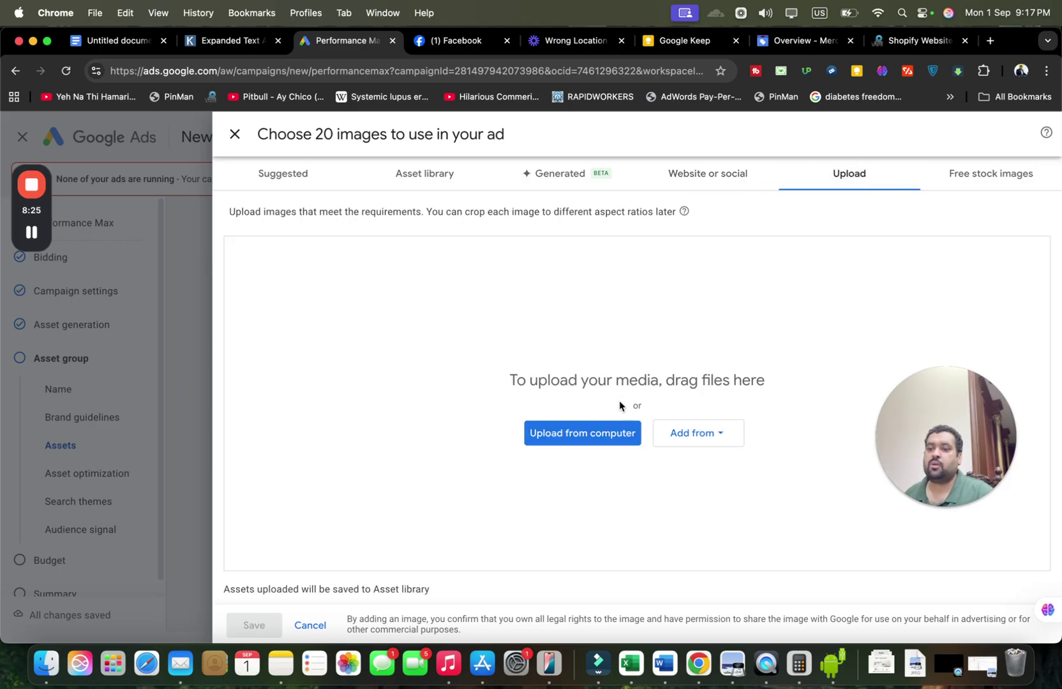
# Add the online supermarket picture from the free stock images to the asset group and save the image selection.
pyautogui.click(1011, 175)
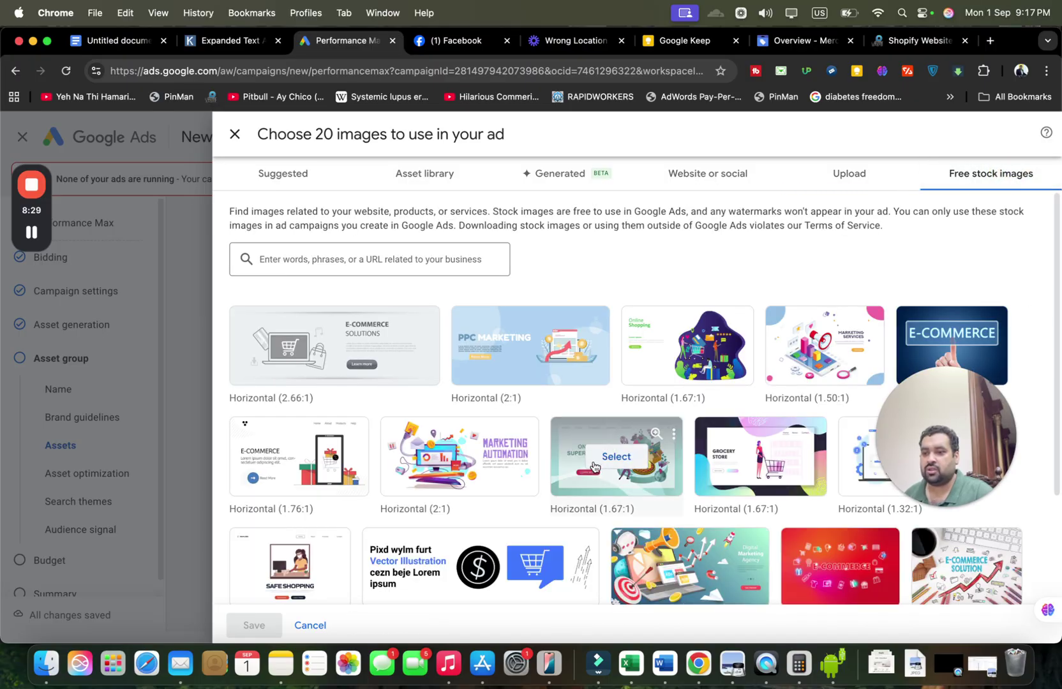
pyautogui.click(603, 456)
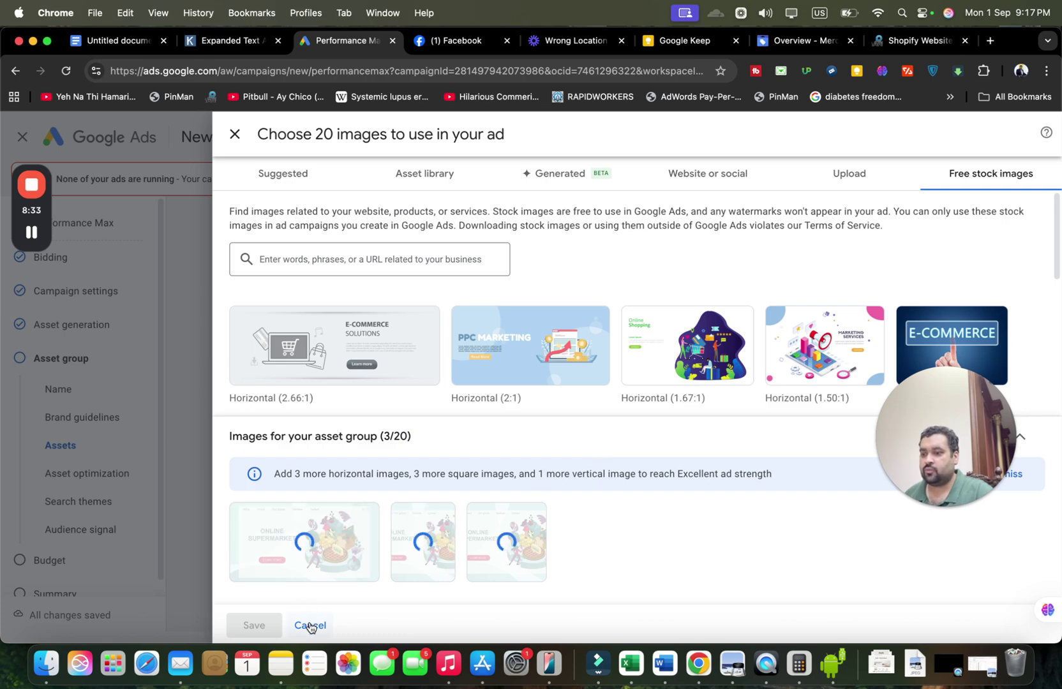
pyautogui.click(258, 625)
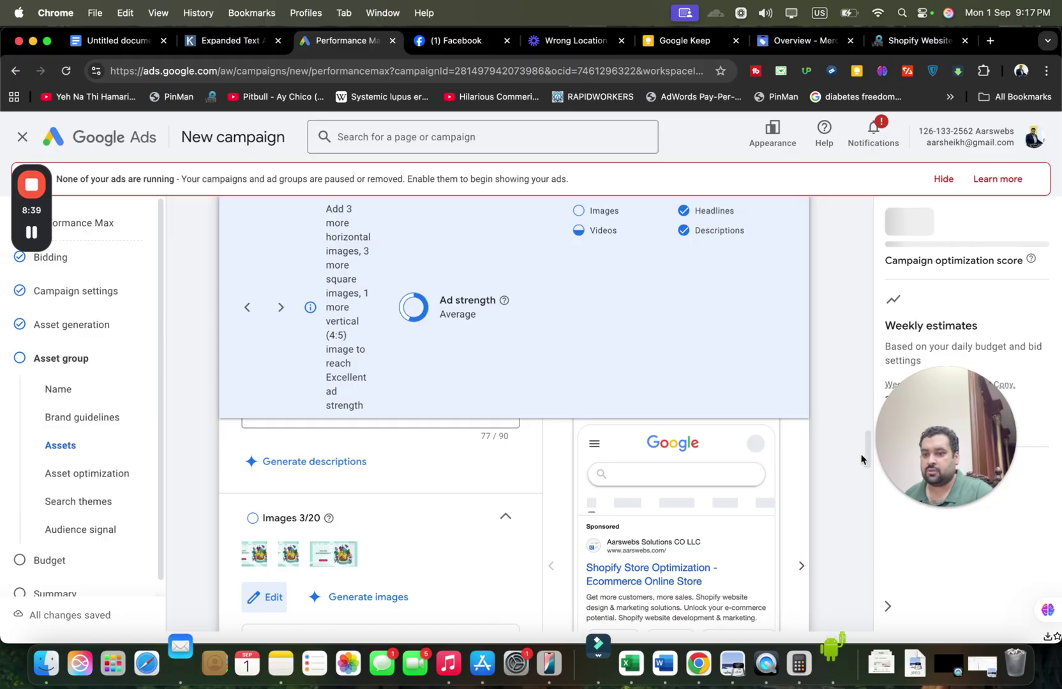
# Examine the asset library, YouTube search and upload sources for videos, and close the video selection without adding any.
pyautogui.moveTo(866, 463); pyautogui.dragTo(863, 496)
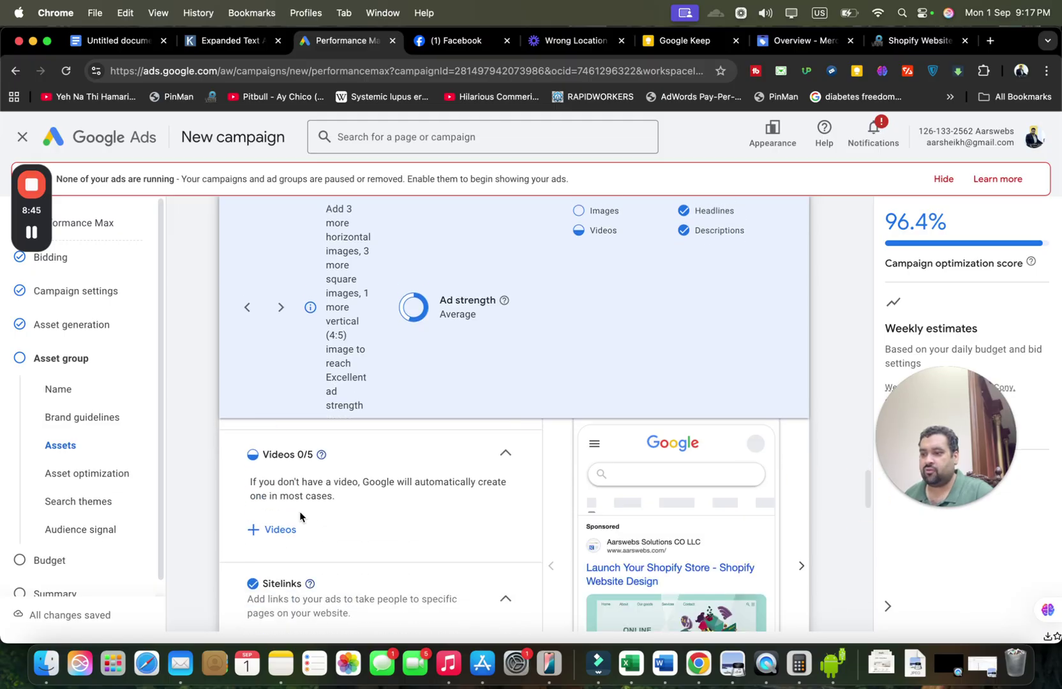
pyautogui.click(287, 535)
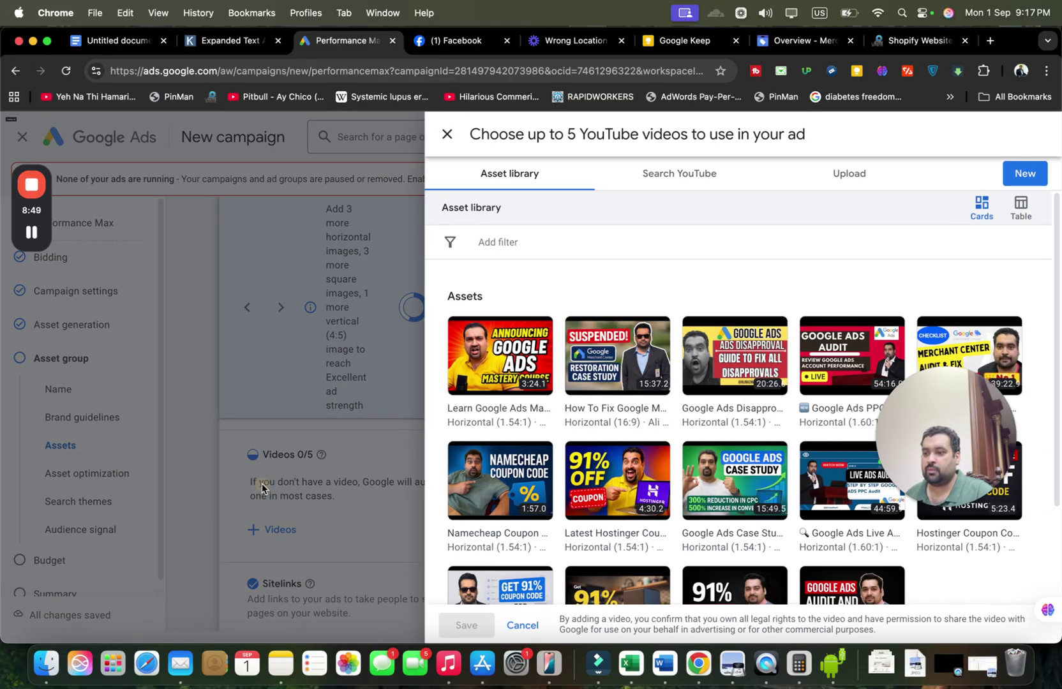
pyautogui.click(446, 134)
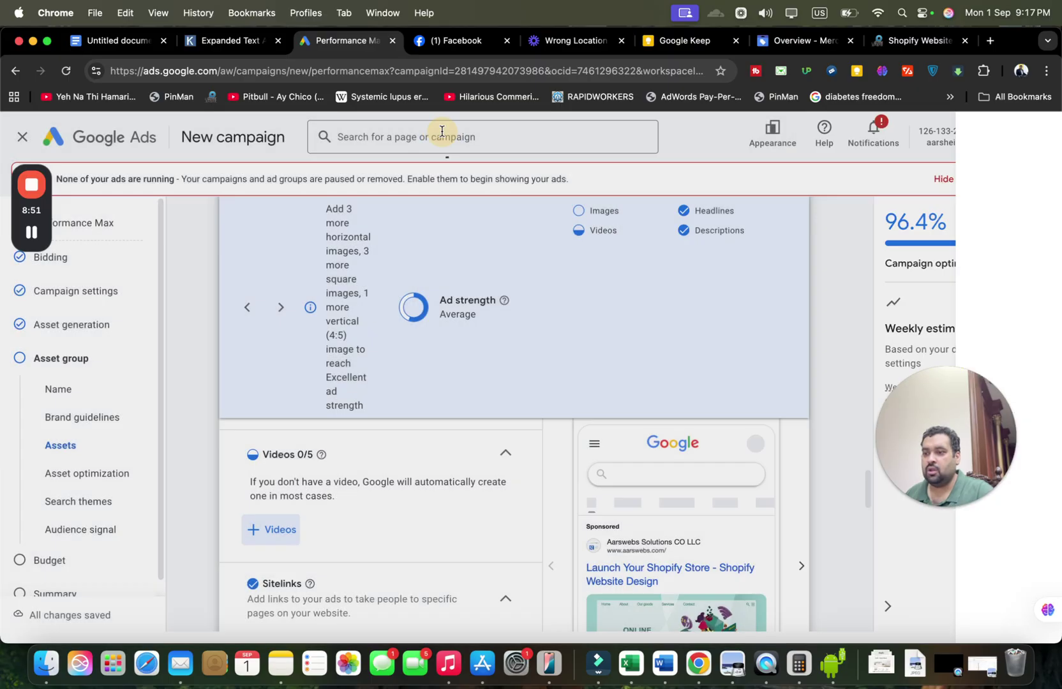
pyautogui.click(281, 530)
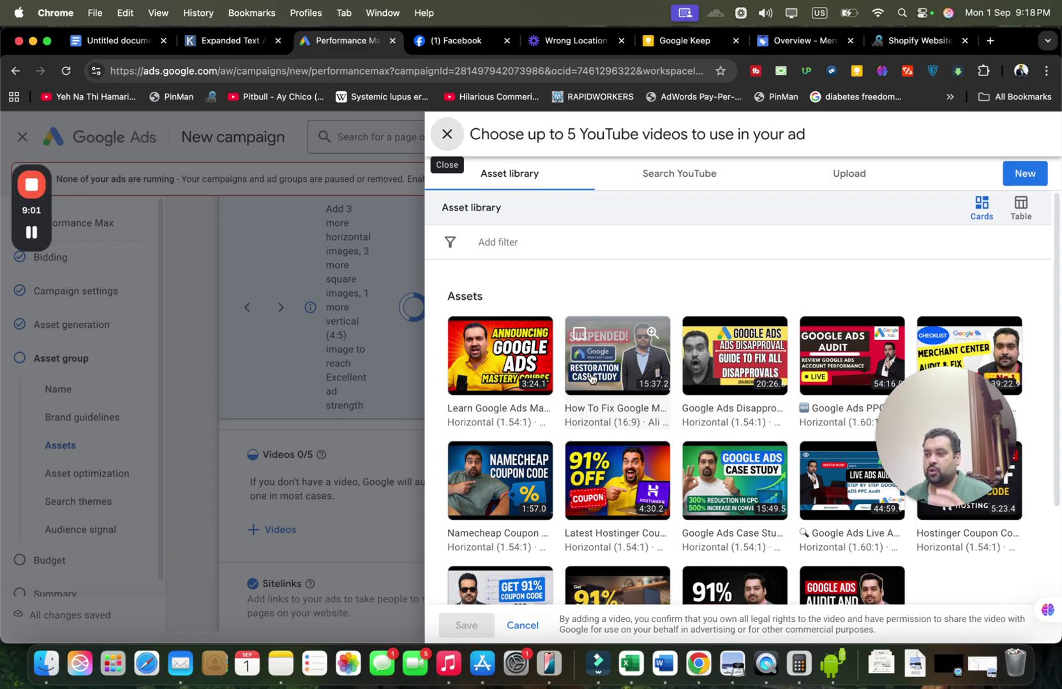
pyautogui.click(720, 175)
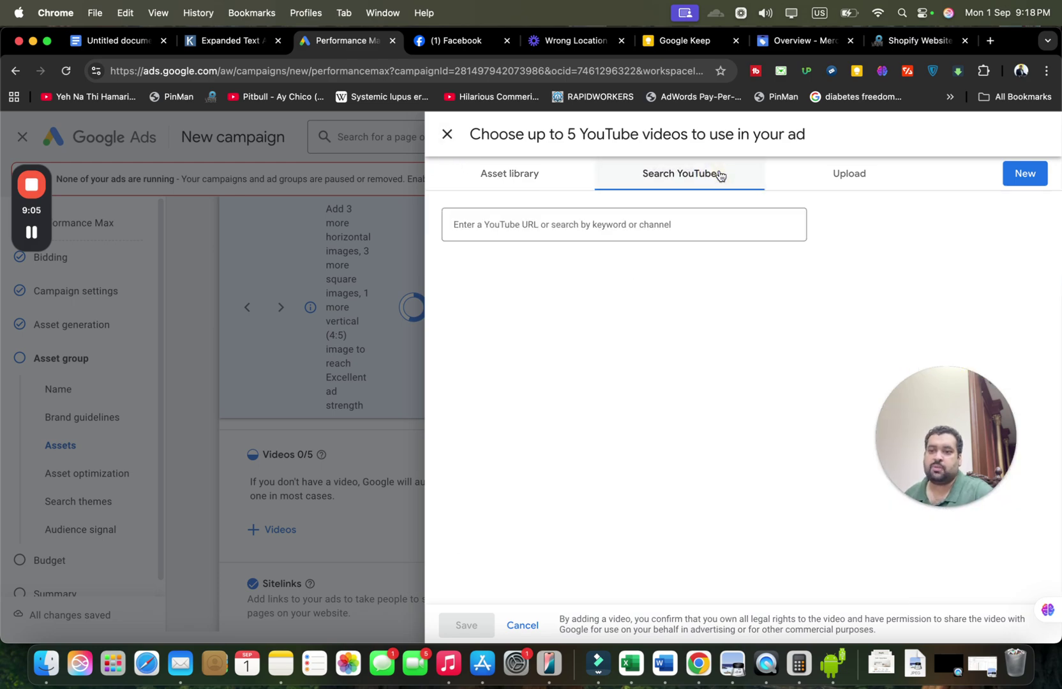
pyautogui.click(720, 227)
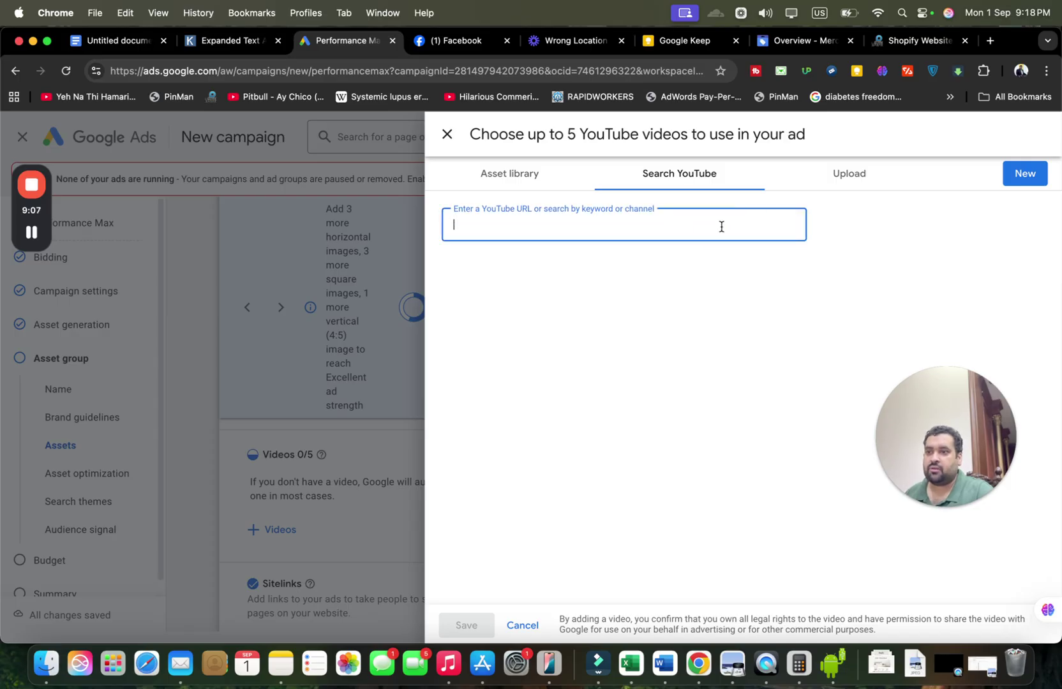
pyautogui.click(860, 174)
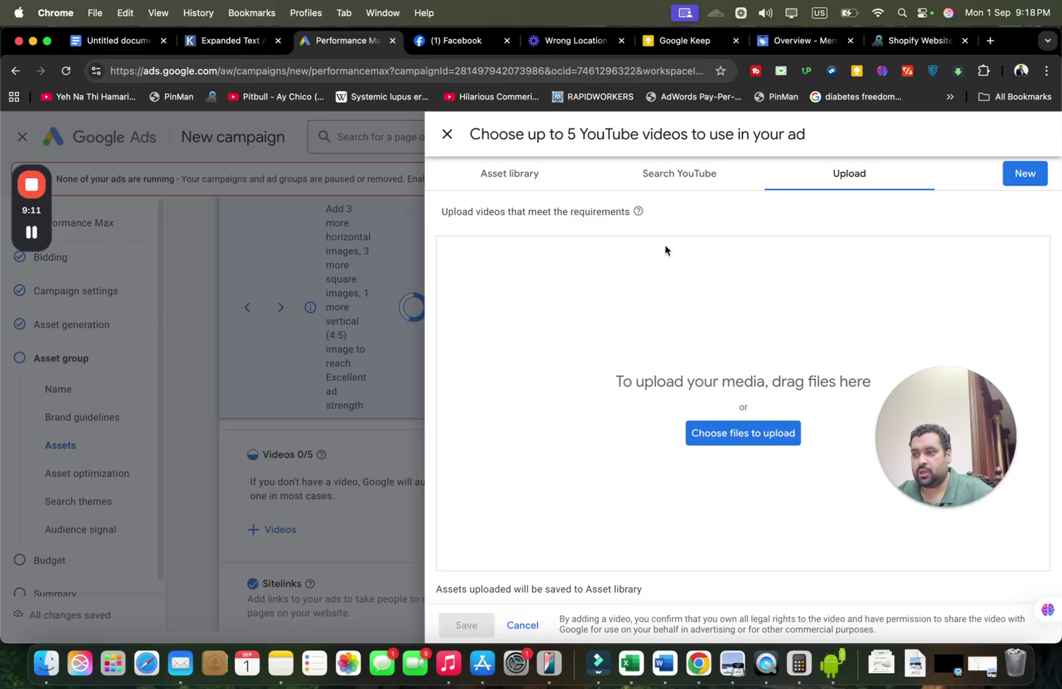
pyautogui.click(446, 134)
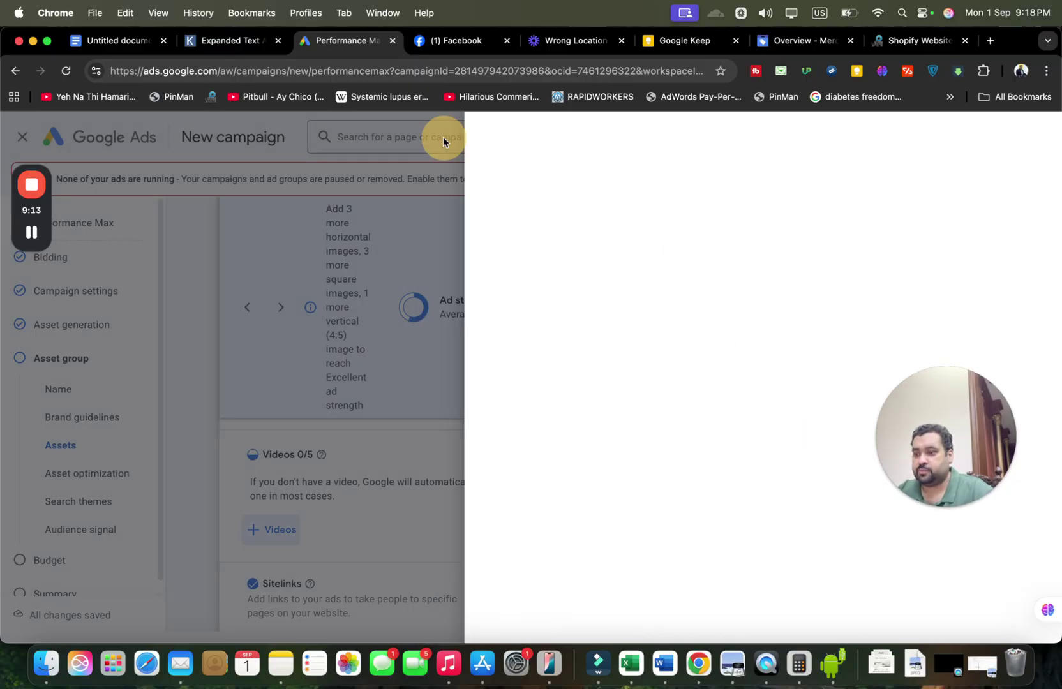
# Enter "shopify web development" as a search theme for the asset group.
pyautogui.moveTo(864, 487); pyautogui.dragTo(870, 612)
pyautogui.click(308, 554)
pyautogui.click(540, 320)
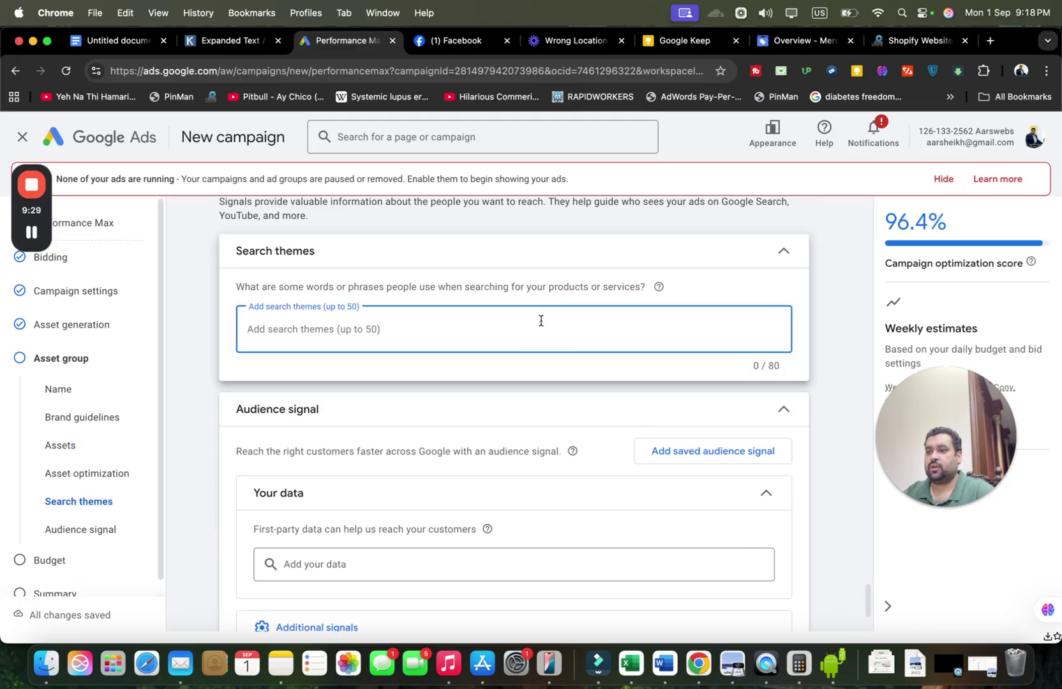
pyautogui.write('shopify web development')
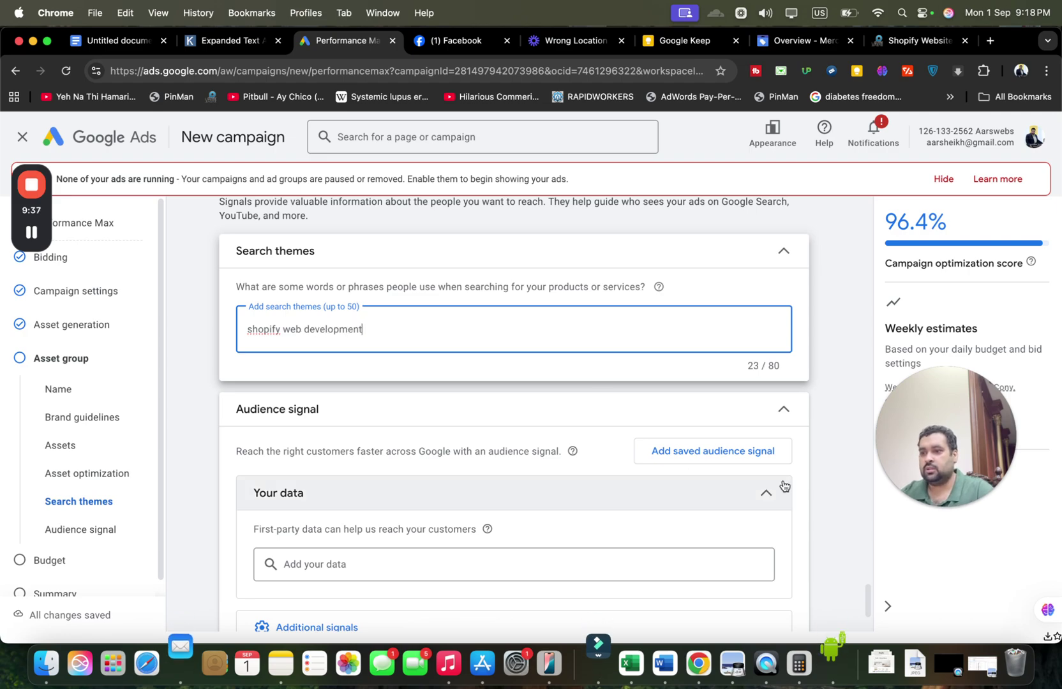
# Expand the audience name and the additional interests and detailed demographics options in the audience signal.
pyautogui.scroll(-5, 866, 583)
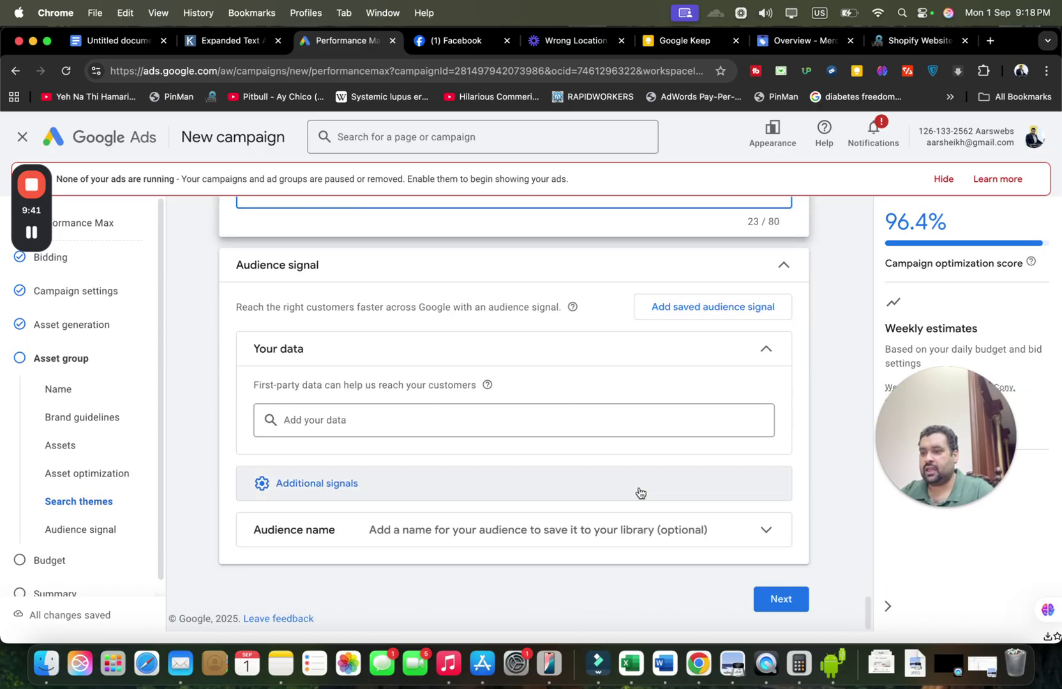
pyautogui.click(645, 531)
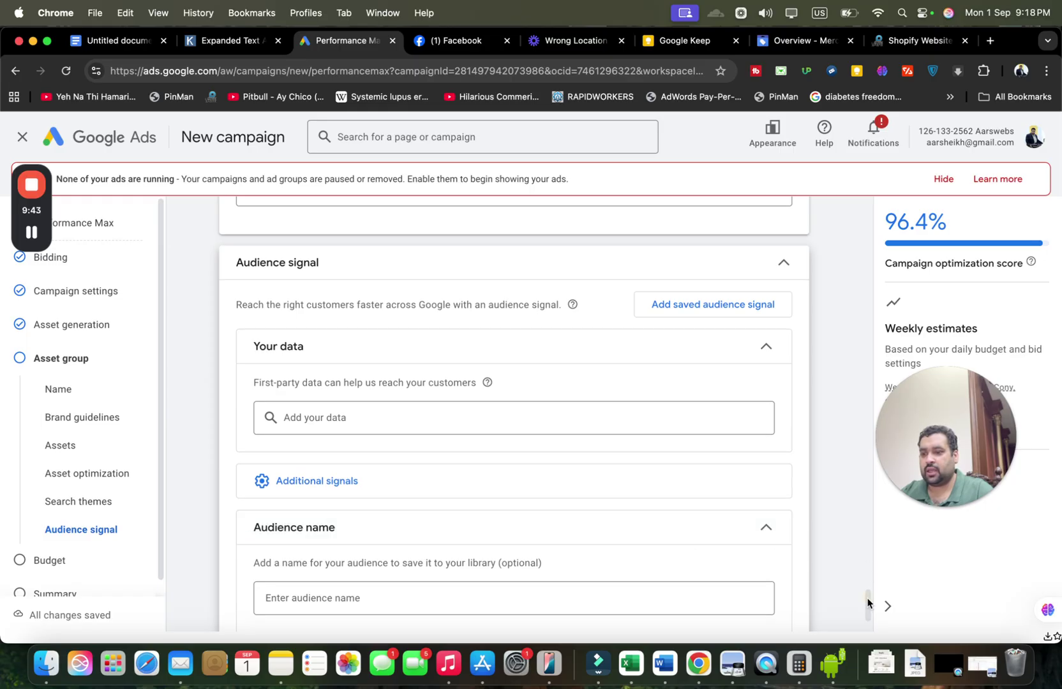
pyautogui.scroll(-3, 867, 606)
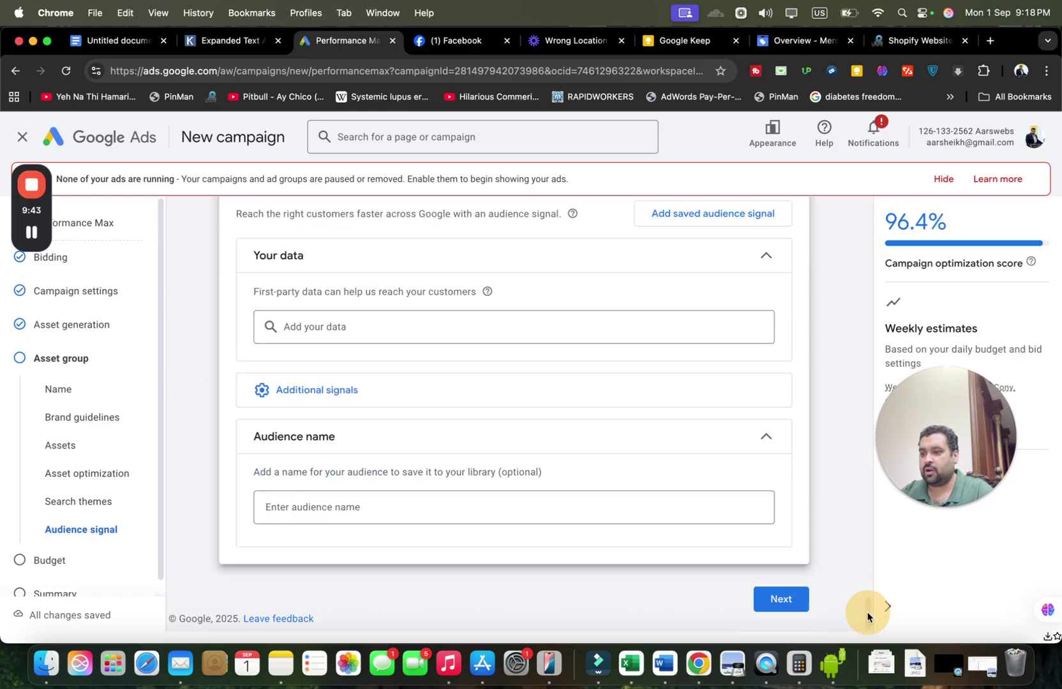
pyautogui.click(665, 393)
pyautogui.click(640, 422)
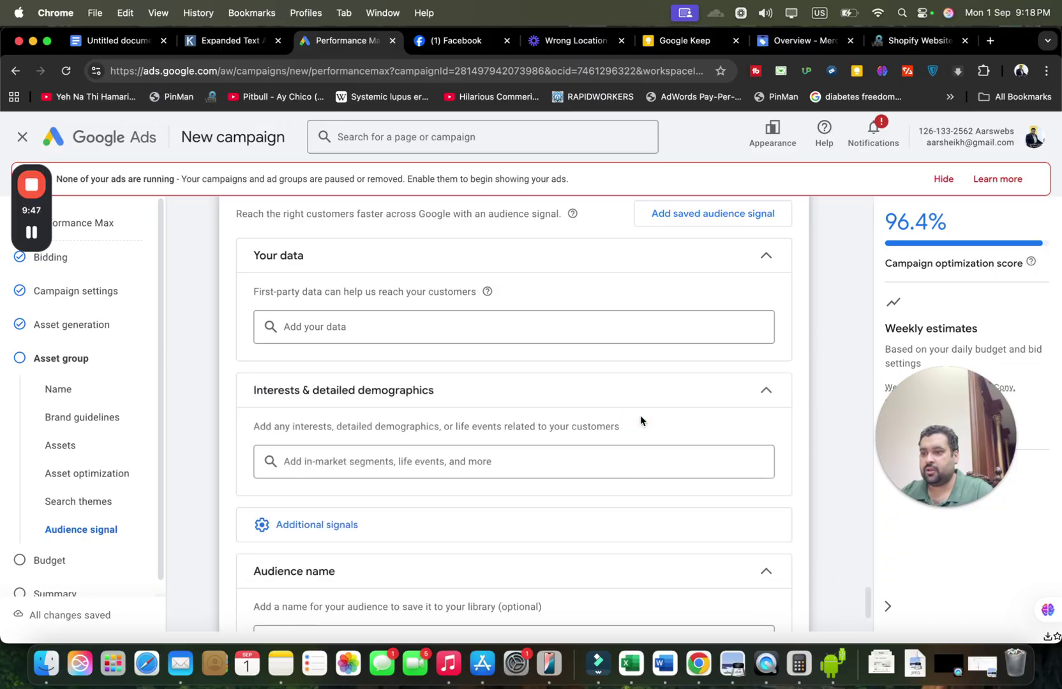
# Select the in-market segments Shopify, Online Store Creation Services, Ecommerce Platforms, Ecommerce Website Design and Shopify Themes for the audience signal's interests.
pyautogui.click(611, 456)
pyautogui.write('s')
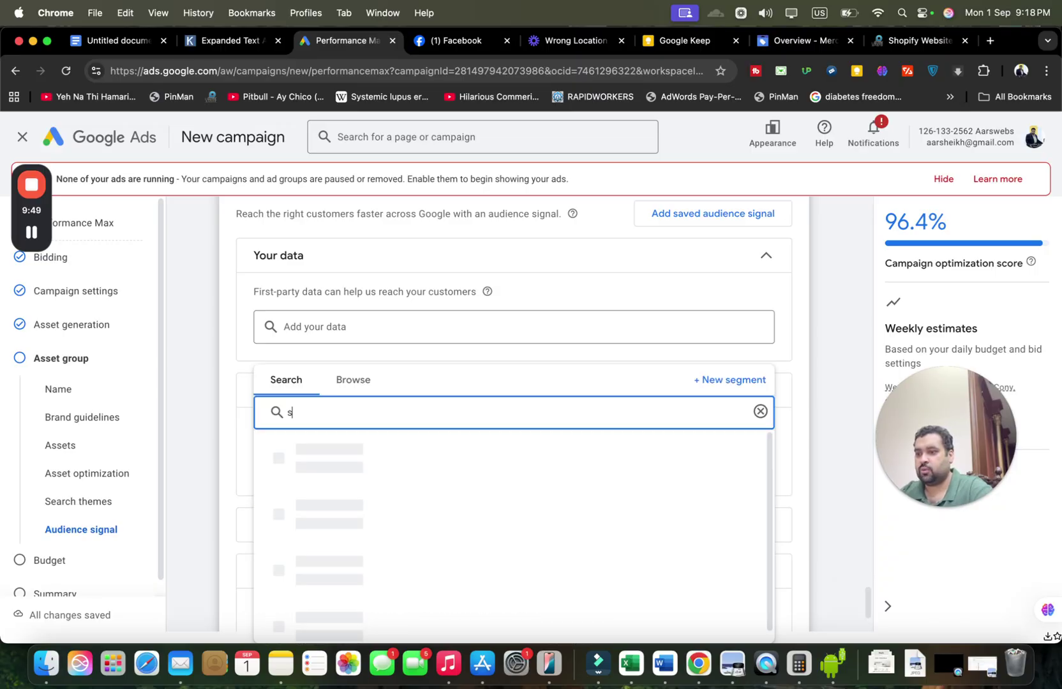
pyautogui.press('BackSpace')
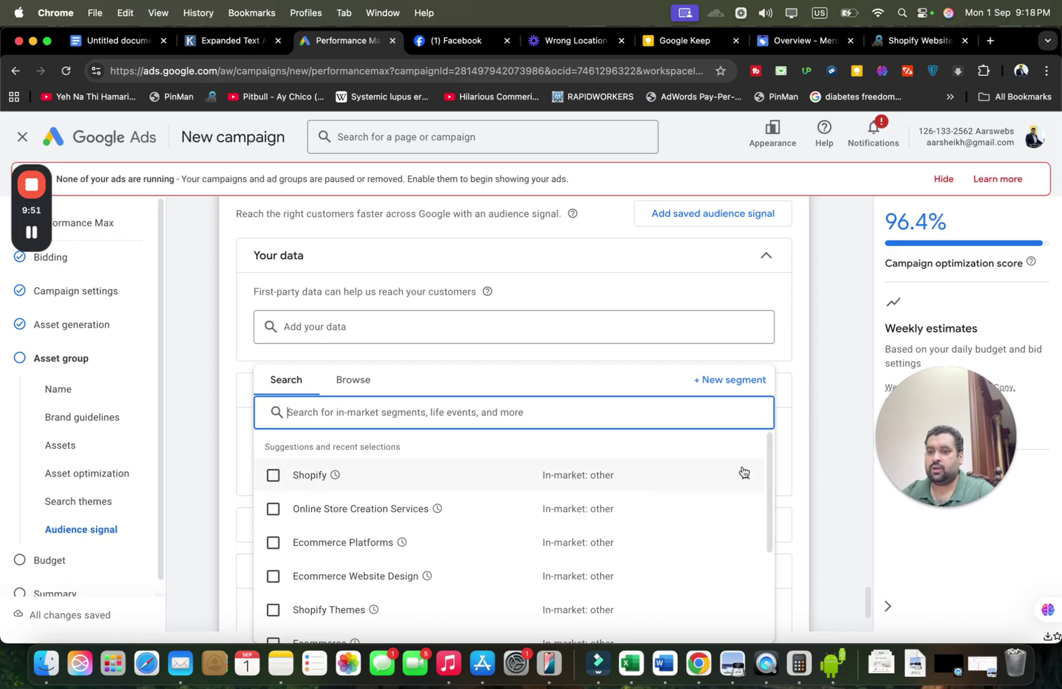
pyautogui.scroll(-1, 772, 475)
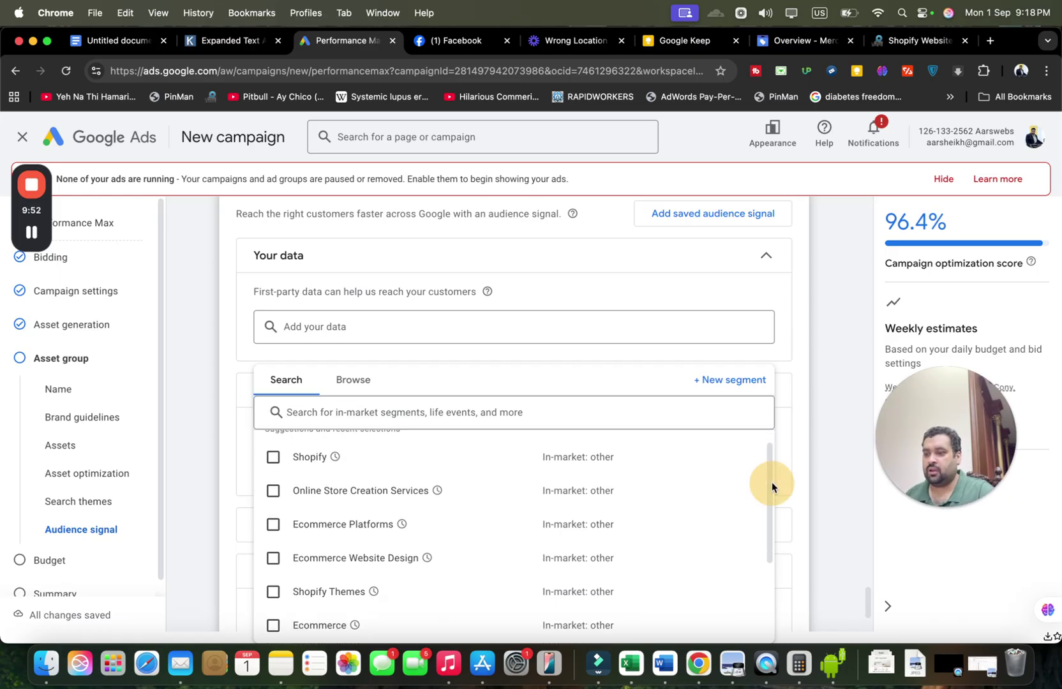
pyautogui.click(273, 458)
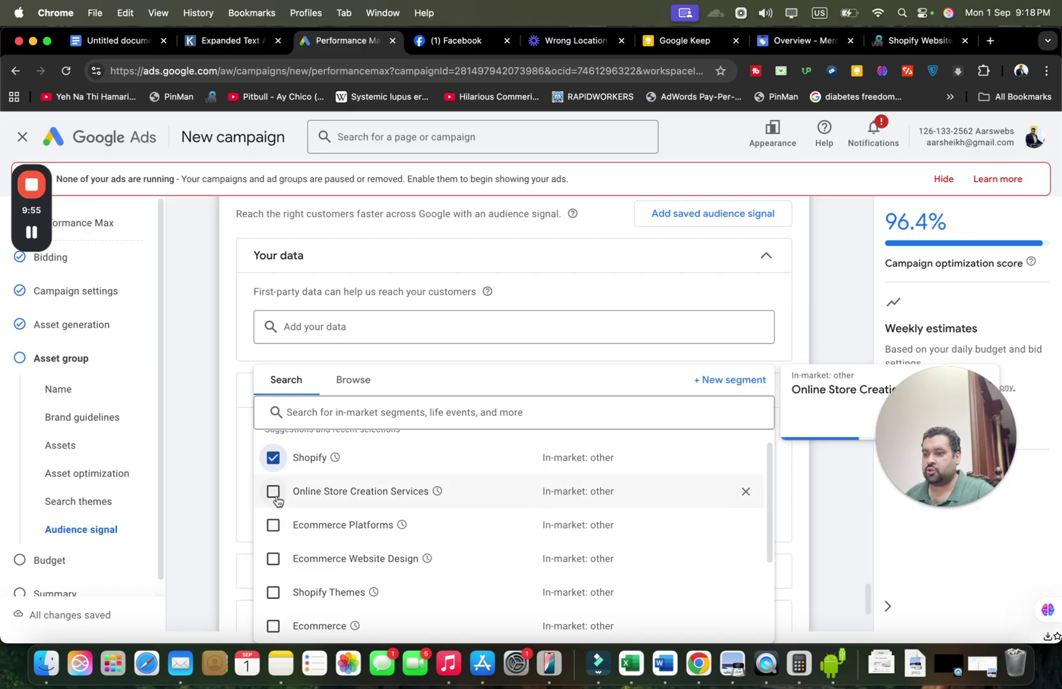
pyautogui.click(275, 494)
pyautogui.click(274, 525)
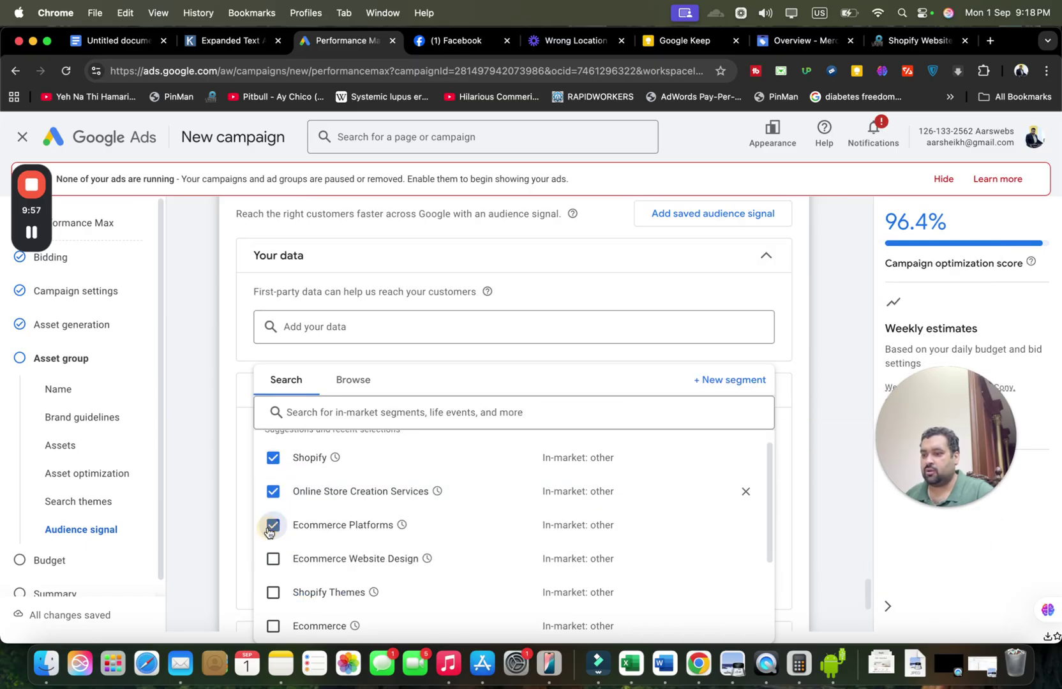
pyautogui.click(274, 559)
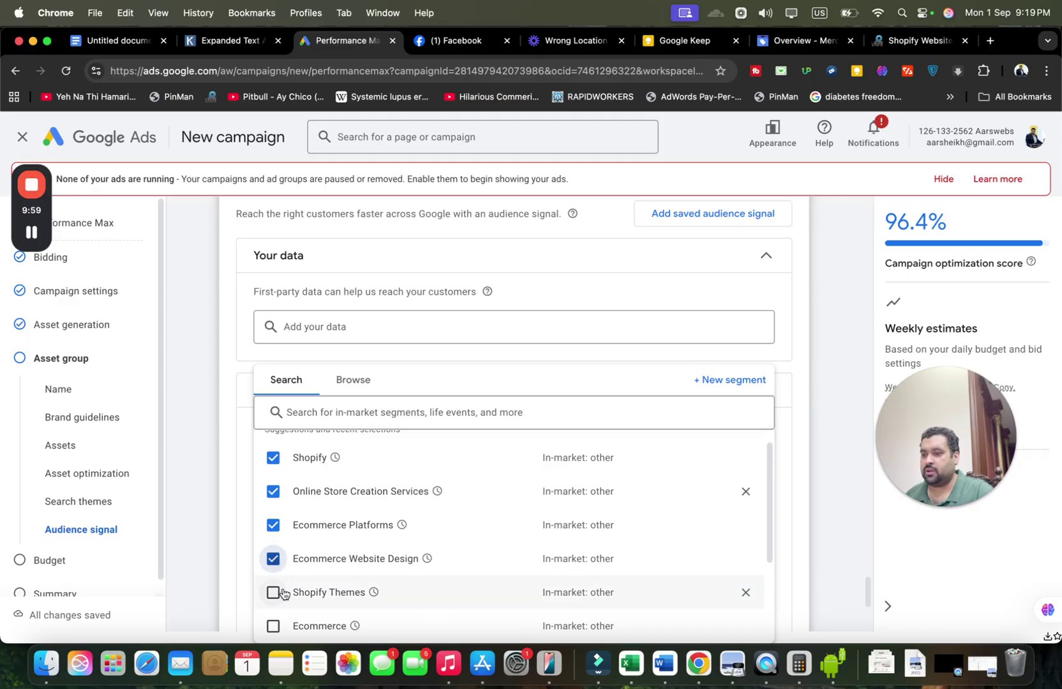
pyautogui.click(274, 592)
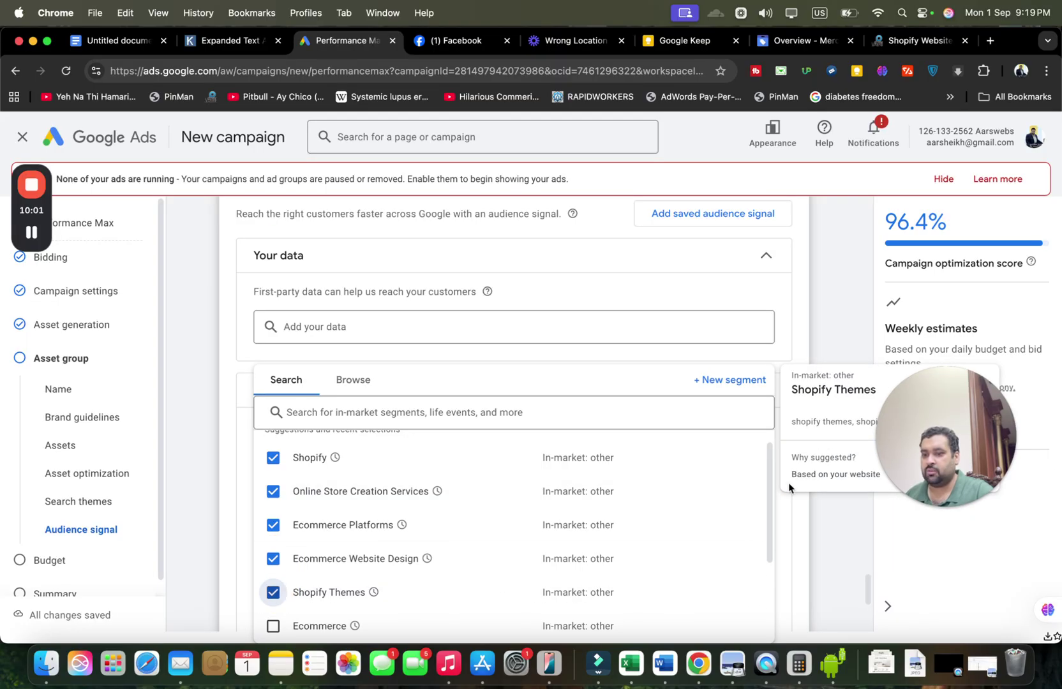
pyautogui.moveTo(769, 491); pyautogui.dragTo(769, 583)
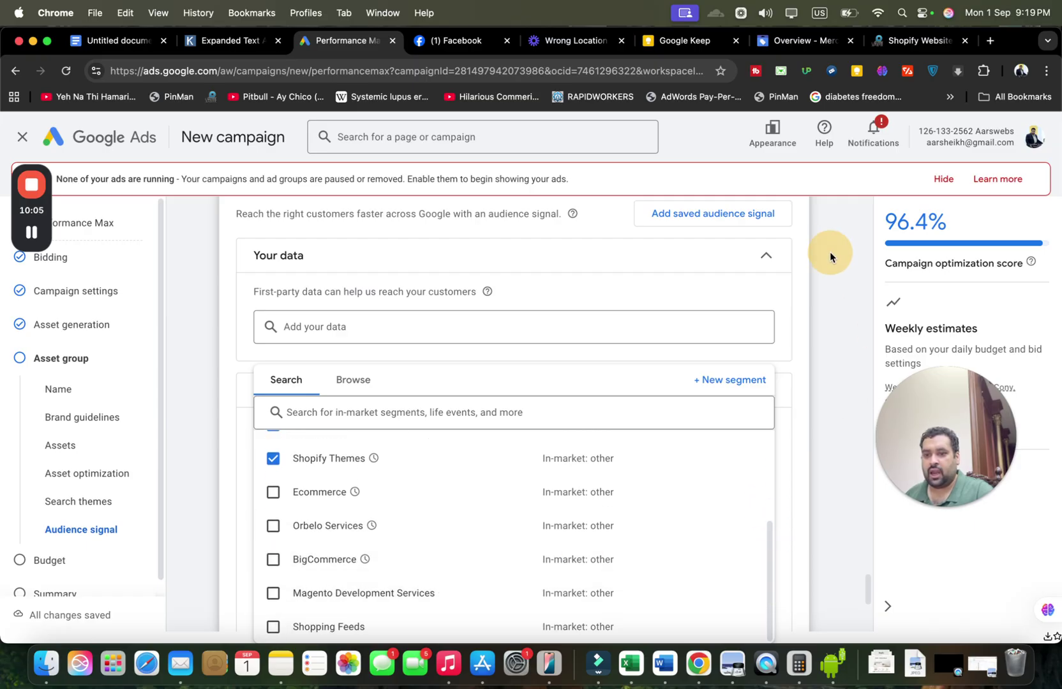
# Expand the audience signal's additional demographic signals, keep their default gender and age settings, and continue to the budget settings.
pyautogui.moveTo(923, 388); pyautogui.dragTo(963, 156)
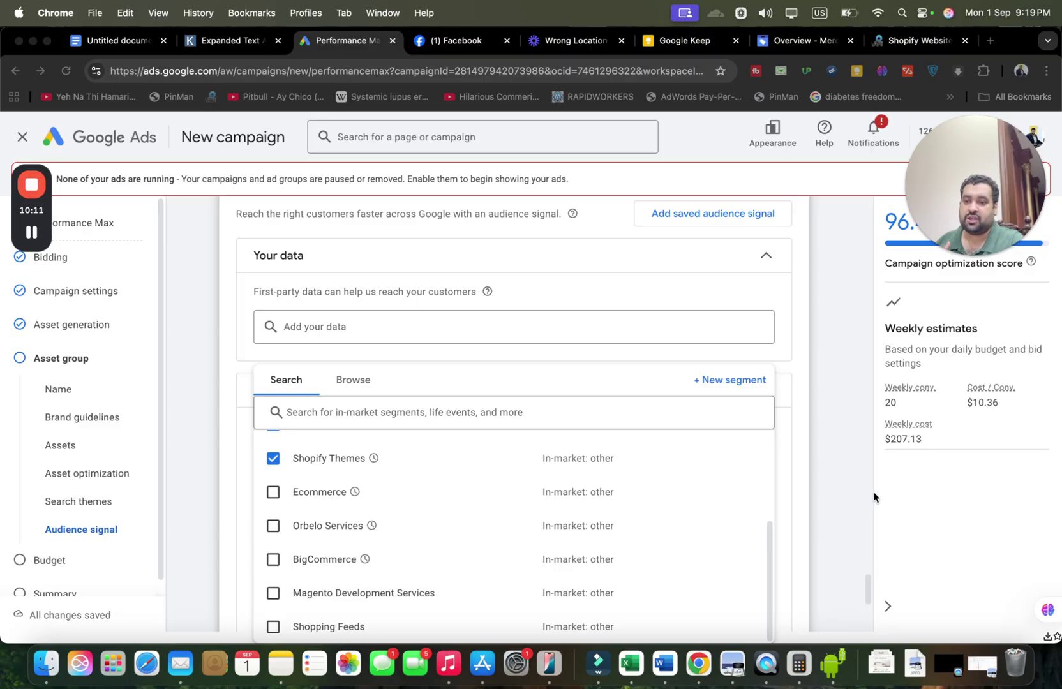
pyautogui.moveTo(865, 585); pyautogui.dragTo(868, 614)
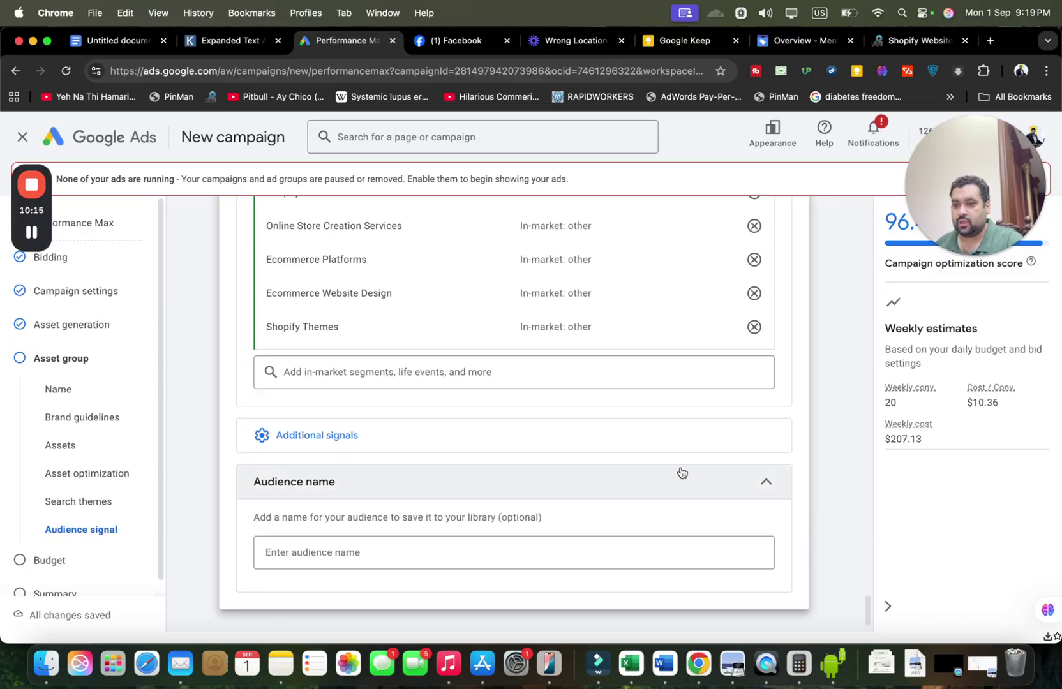
pyautogui.click(669, 448)
pyautogui.click(622, 475)
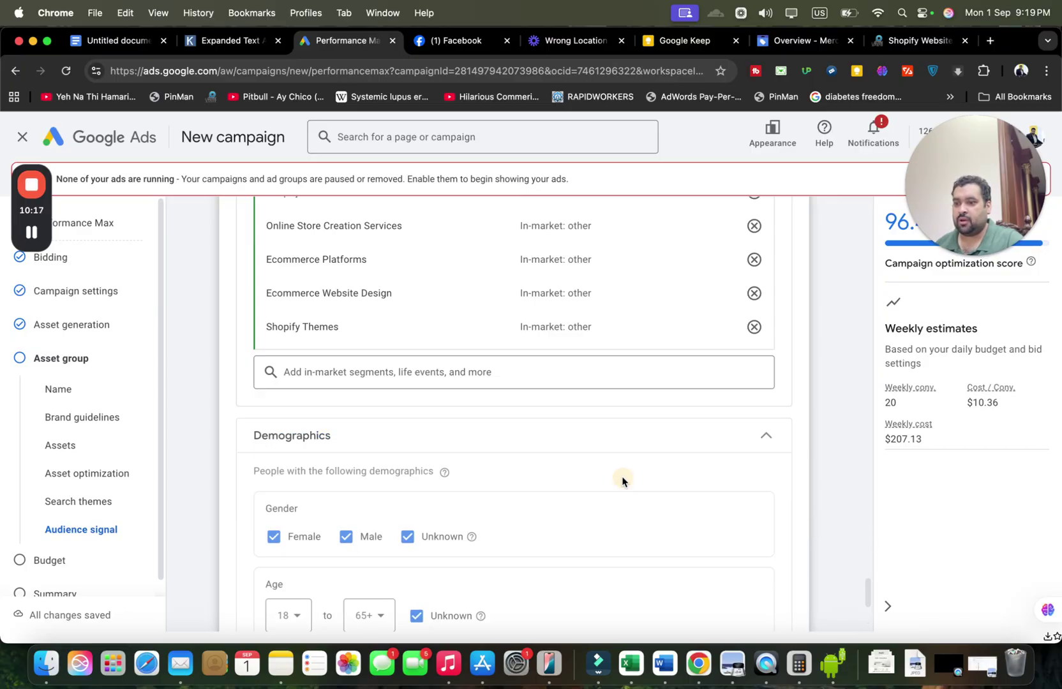
pyautogui.moveTo(865, 582); pyautogui.dragTo(873, 621)
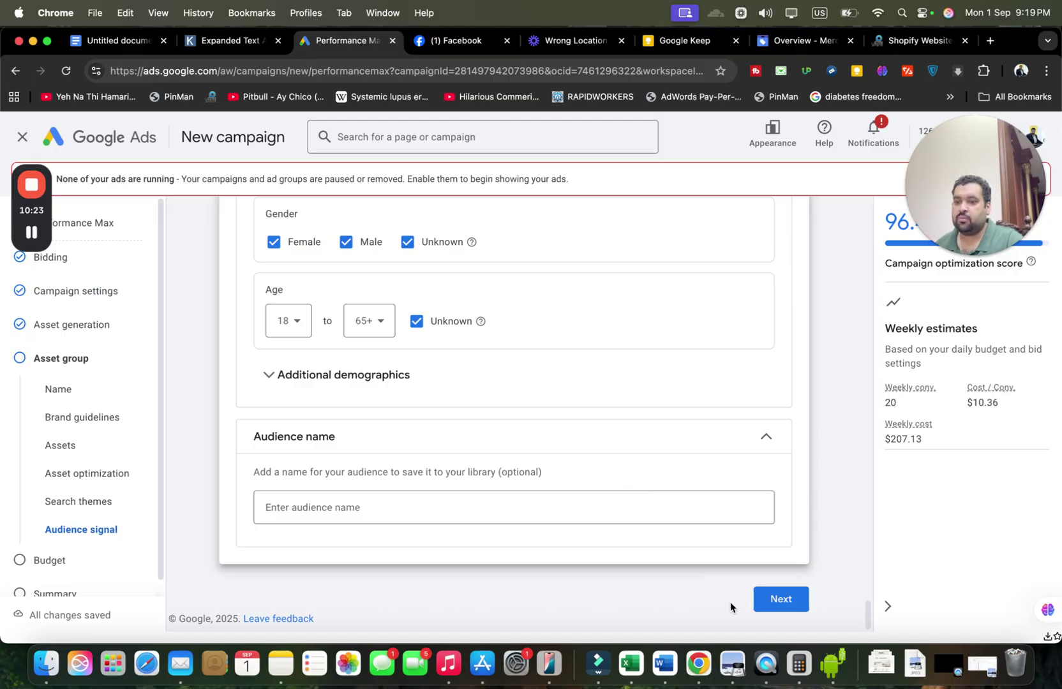
pyautogui.click(773, 597)
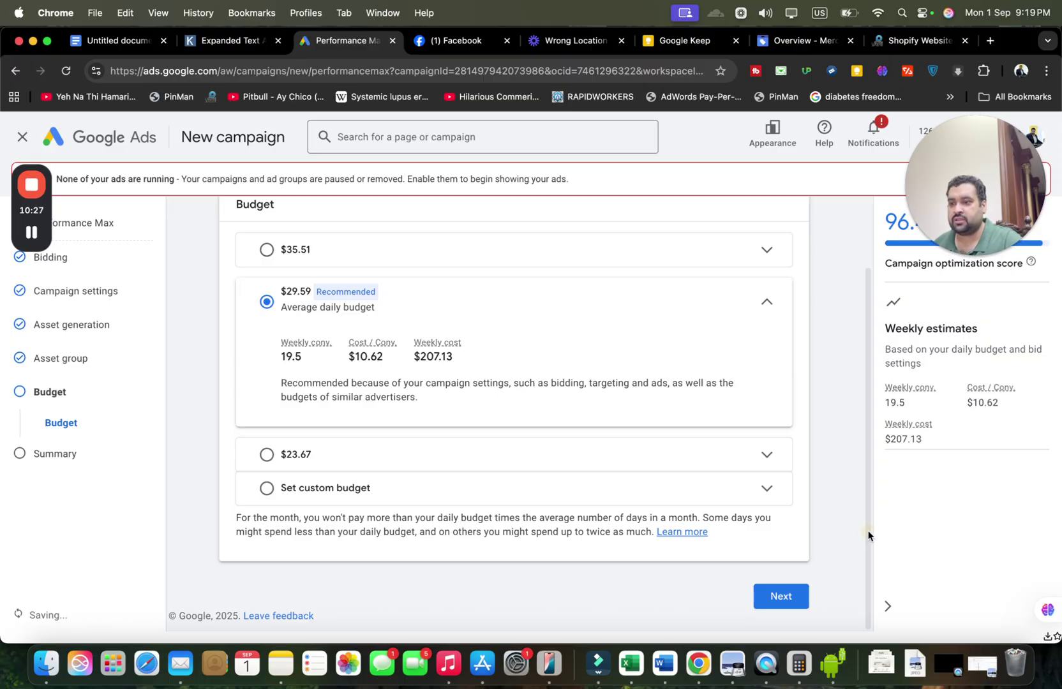
# Compare the weekly estimates for the custom, $23.67, $29.59 and $35.51 average daily budget options.
pyautogui.moveTo(868, 535)
pyautogui.mouseDown()
pyautogui.moveTo(865, 426)
pyautogui.moveTo(870, 530)
pyautogui.mouseUp()
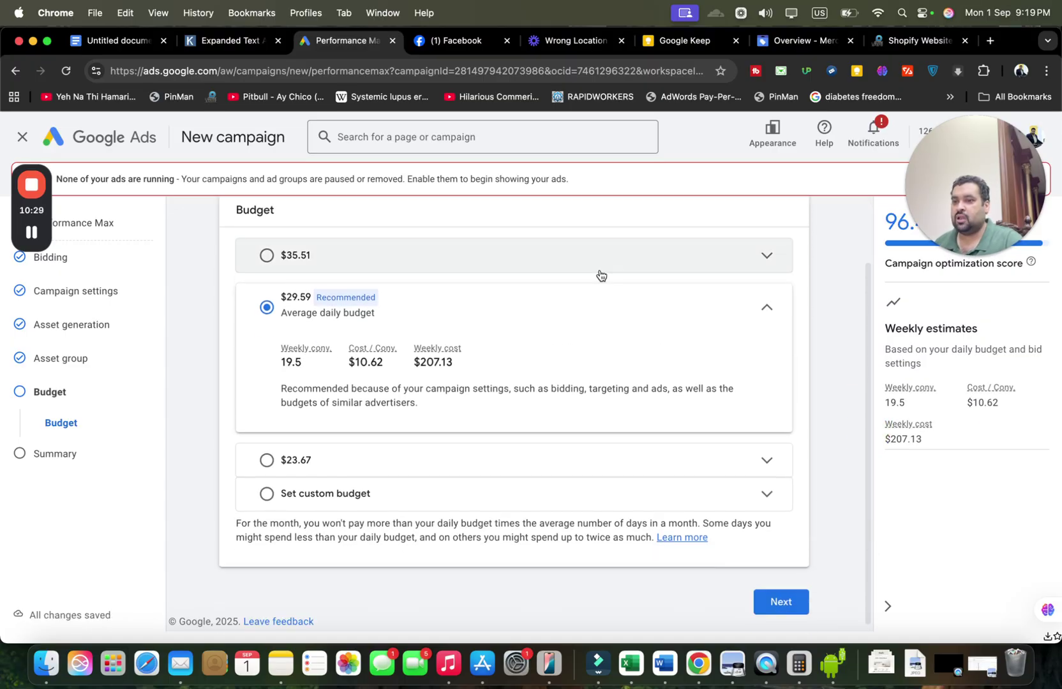
pyautogui.click(403, 500)
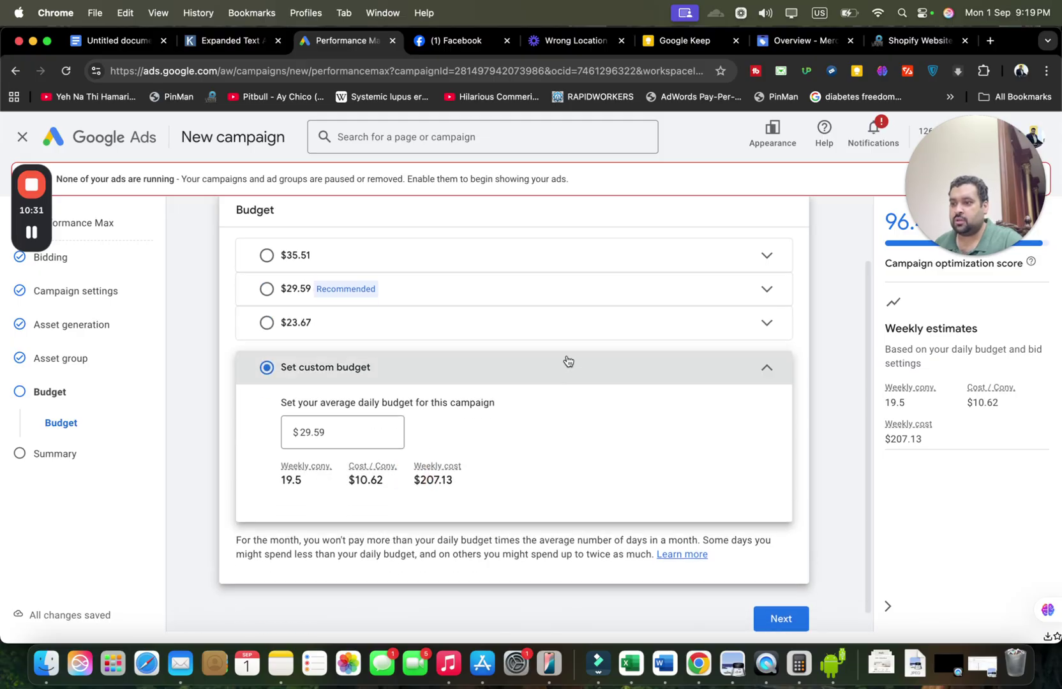
pyautogui.click(568, 324)
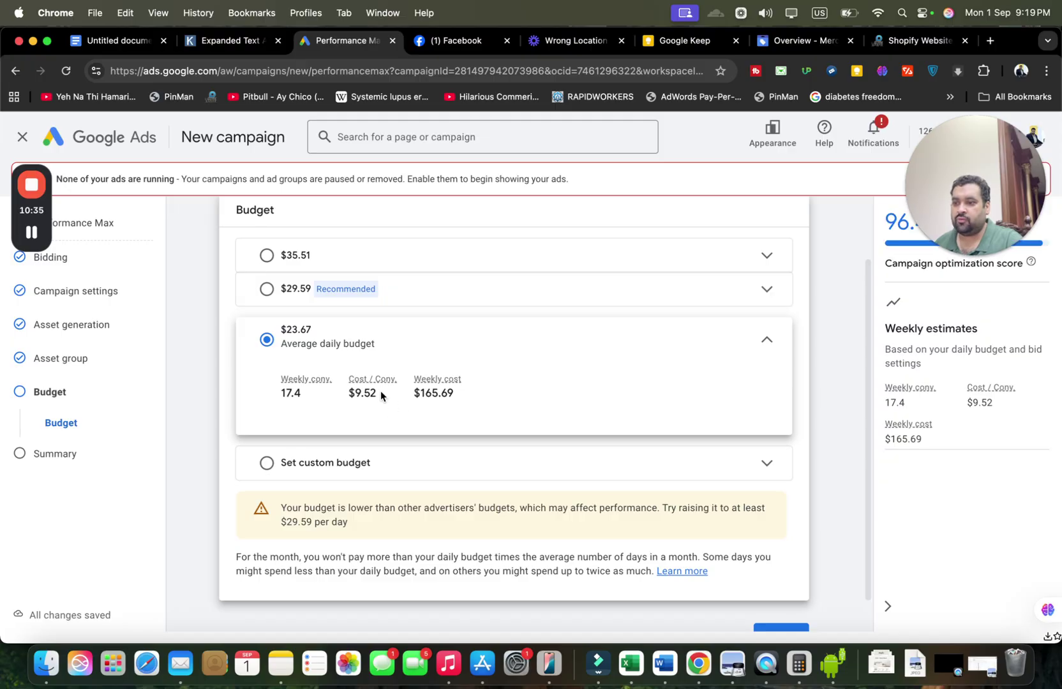
pyautogui.click(403, 288)
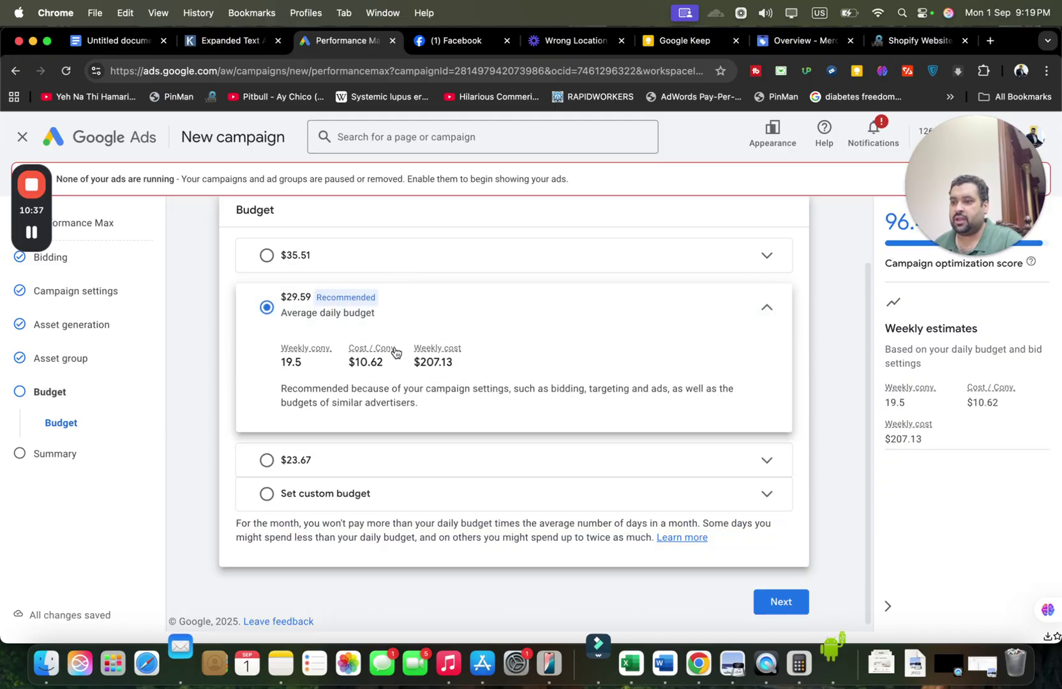
pyautogui.click(393, 261)
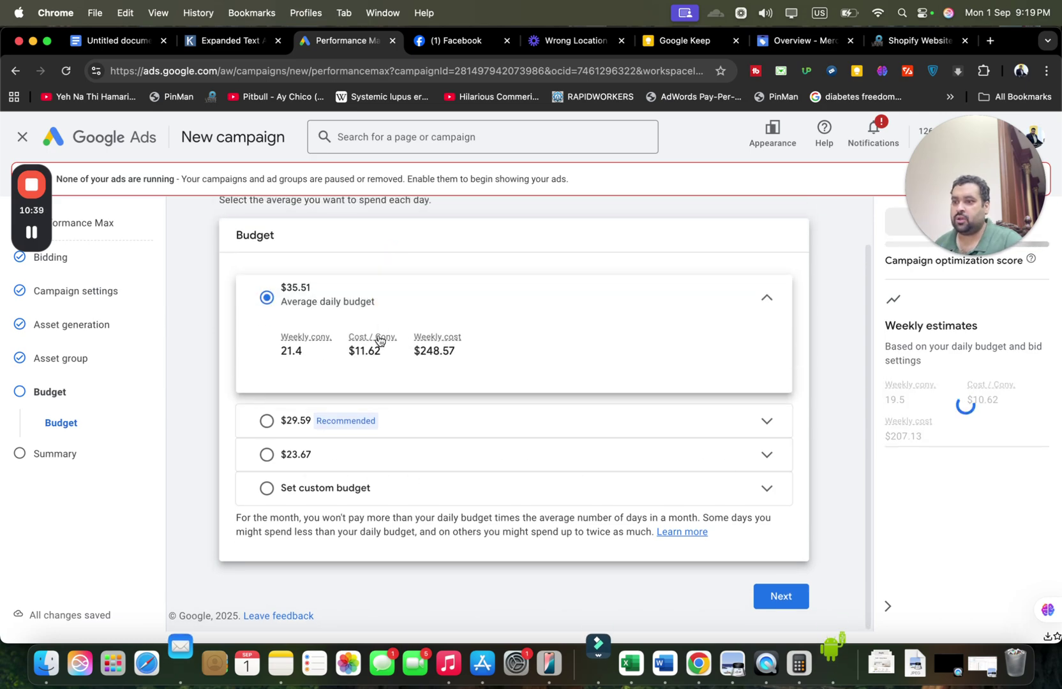
pyautogui.click(403, 418)
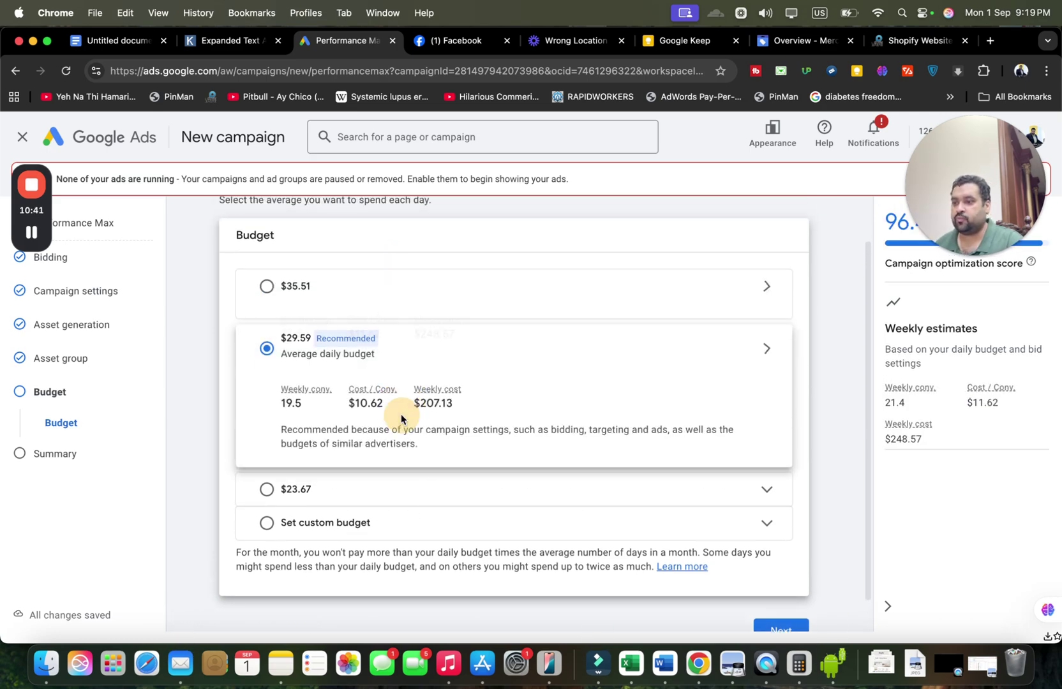
# Choose the $23.67 average daily budget and continue to the campaign summary.
pyautogui.click(409, 479)
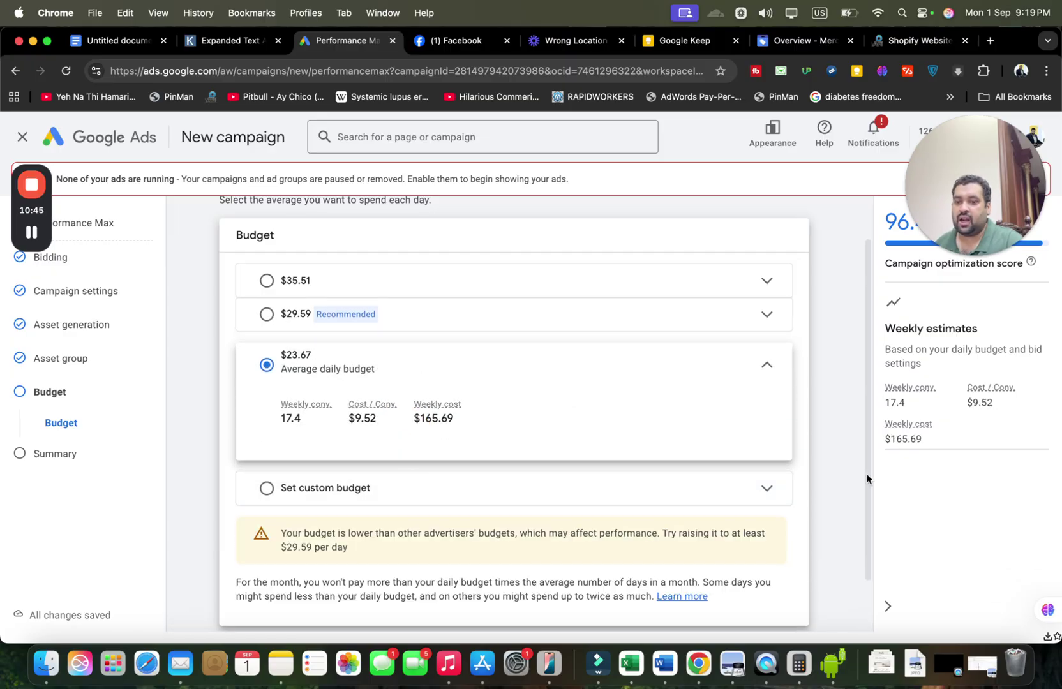
pyautogui.scroll(-2, 866, 479)
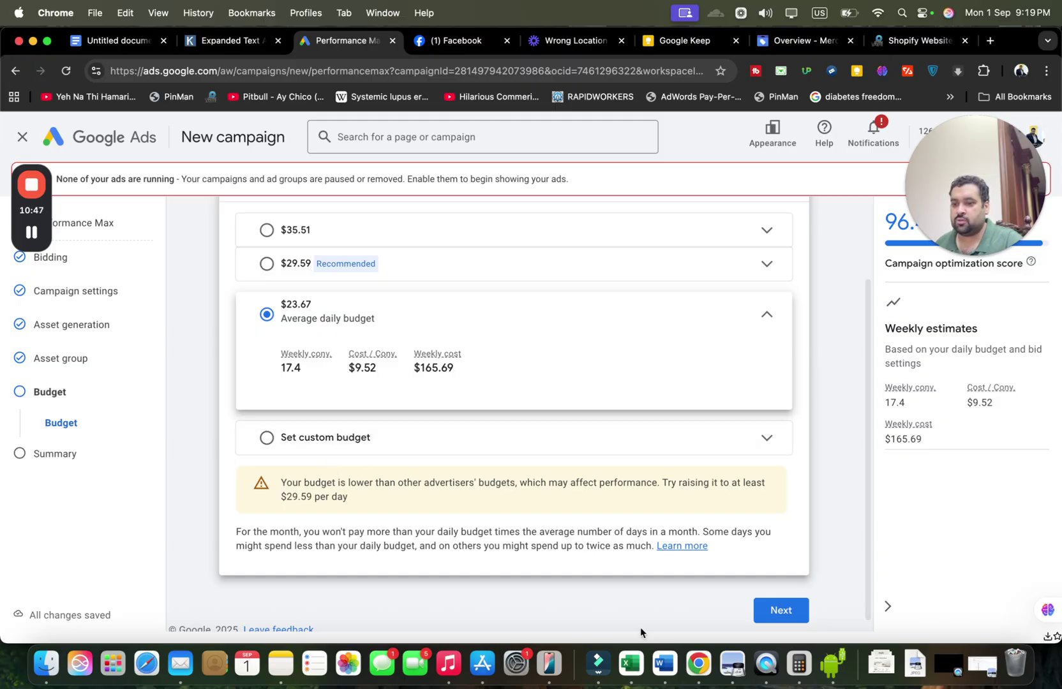
pyautogui.click(788, 609)
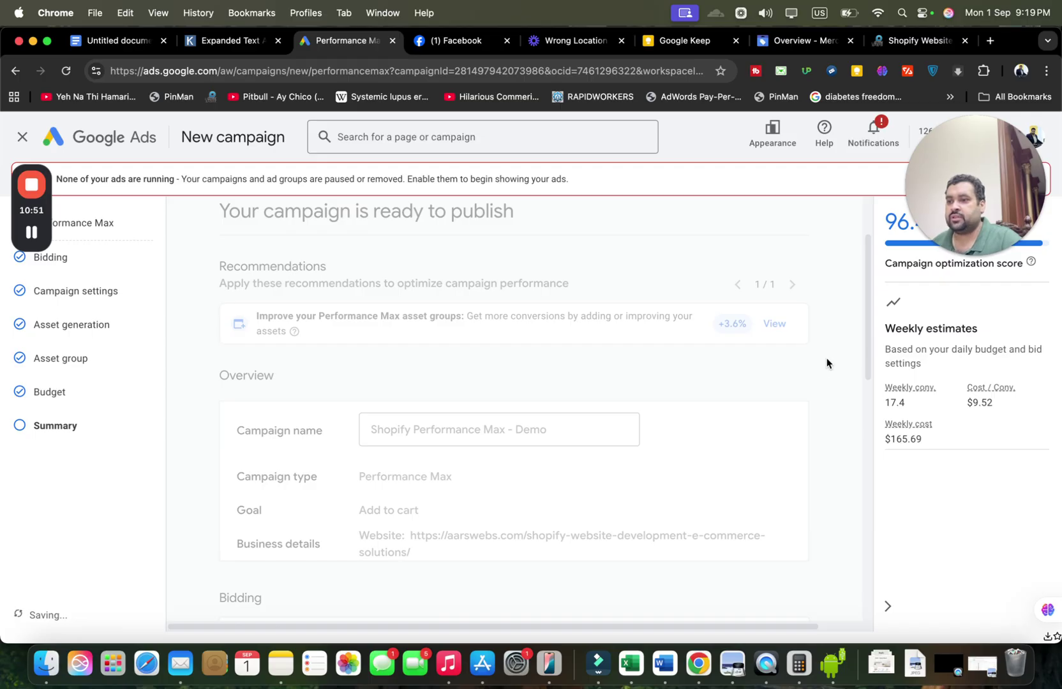
# Review the summary of the Shopify Performance Max - Demo campaign and publish the campaign.
pyautogui.click(867, 253)
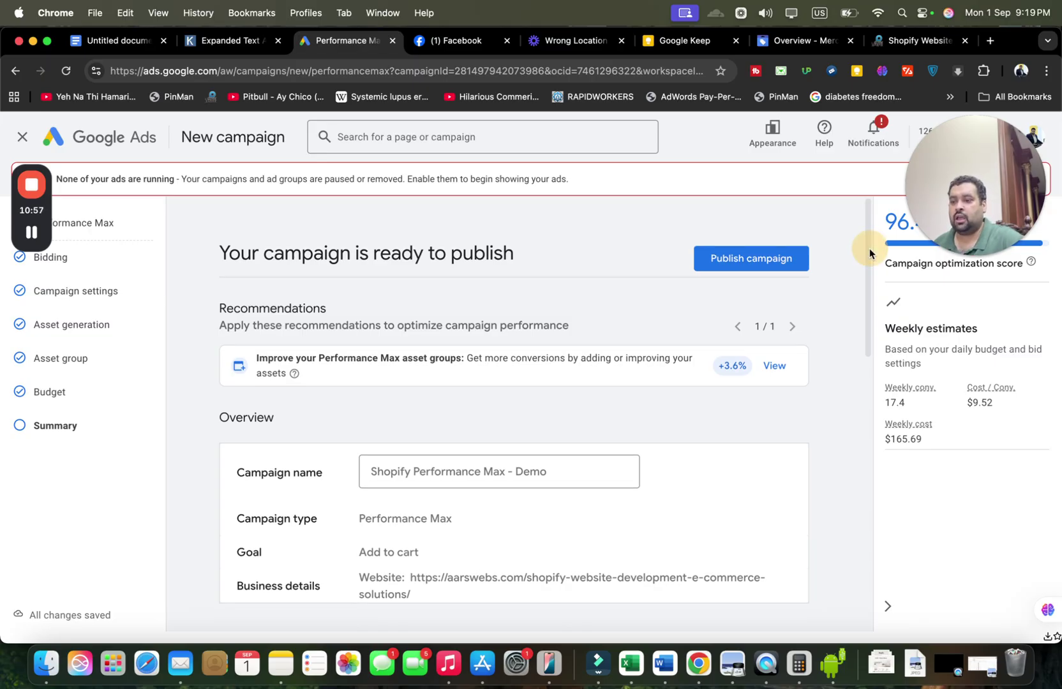
pyautogui.moveTo(869, 250); pyautogui.dragTo(844, 531)
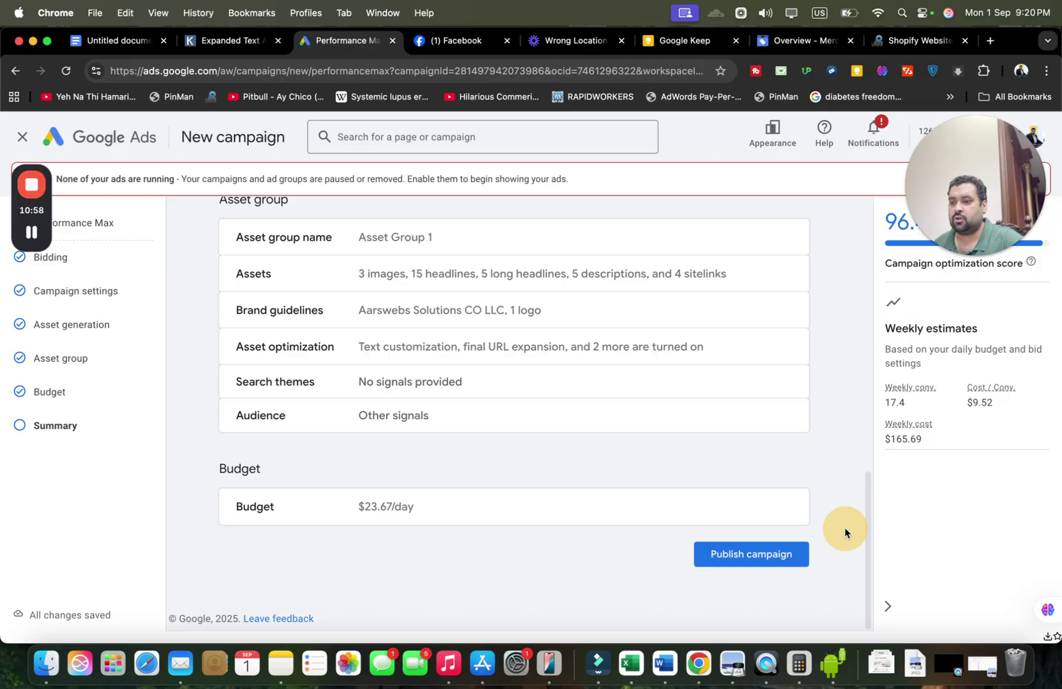
pyautogui.click(756, 555)
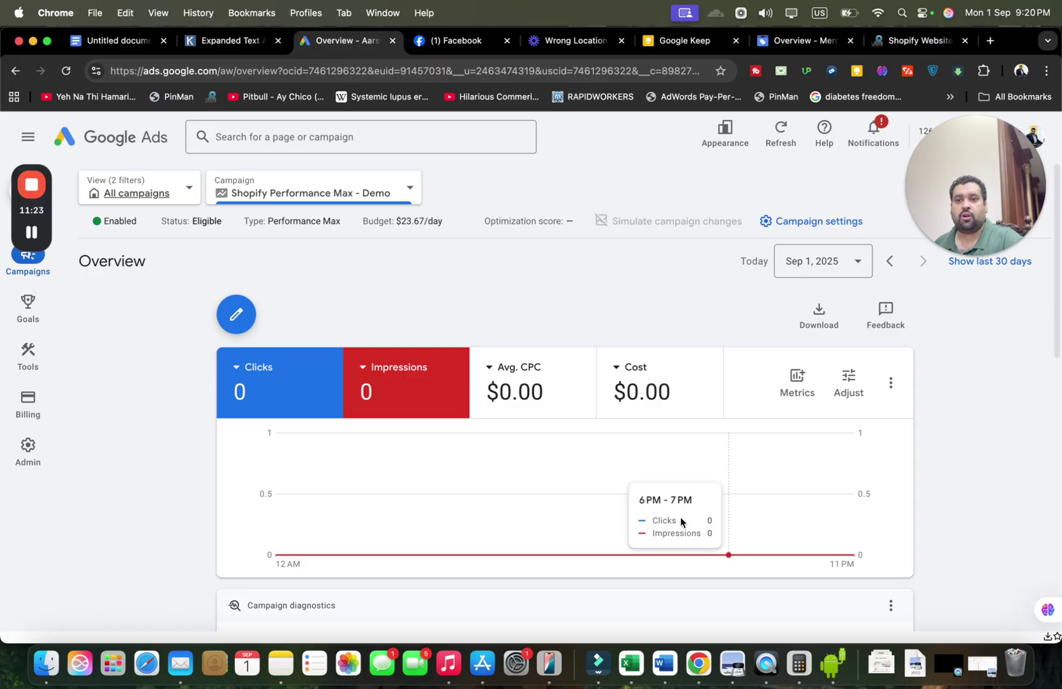
pyautogui.moveTo(473, 407)
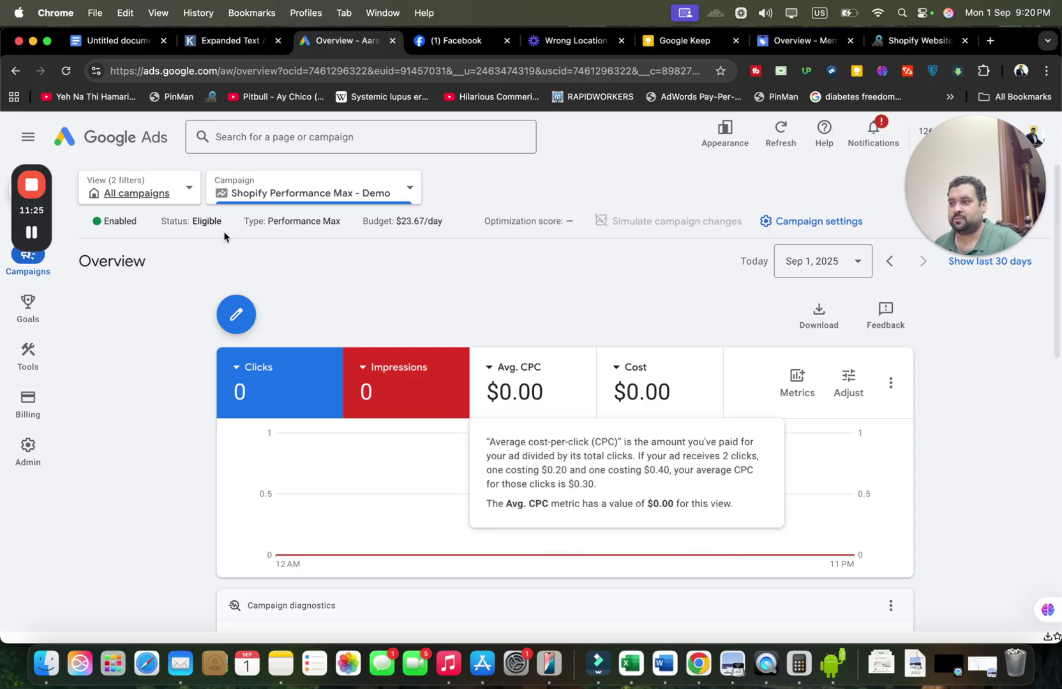